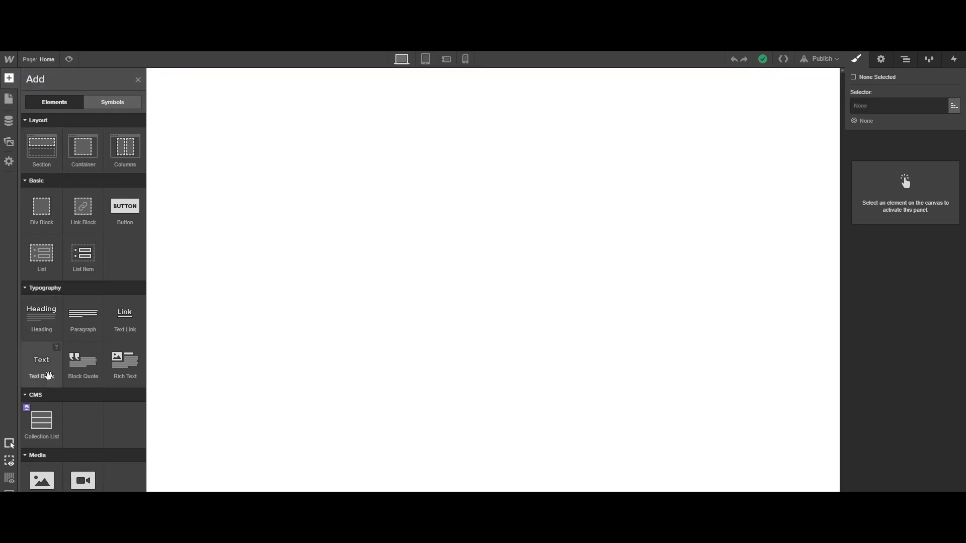
Look through the available page elements and the site's list of pages.
{"action": "scroll", "coordinate": [100, 236], "scroll_direction": "down", "scroll_amount": 2}
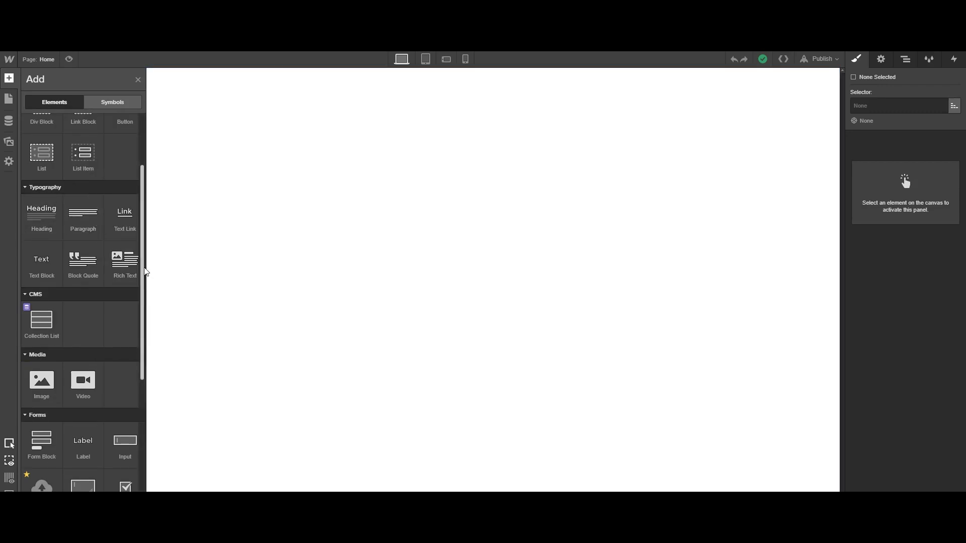
{"action": "scroll", "coordinate": [144, 296], "scroll_direction": "down", "scroll_amount": 1}
{"action": "scroll", "coordinate": [142, 317], "scroll_direction": "up", "scroll_amount": 3}
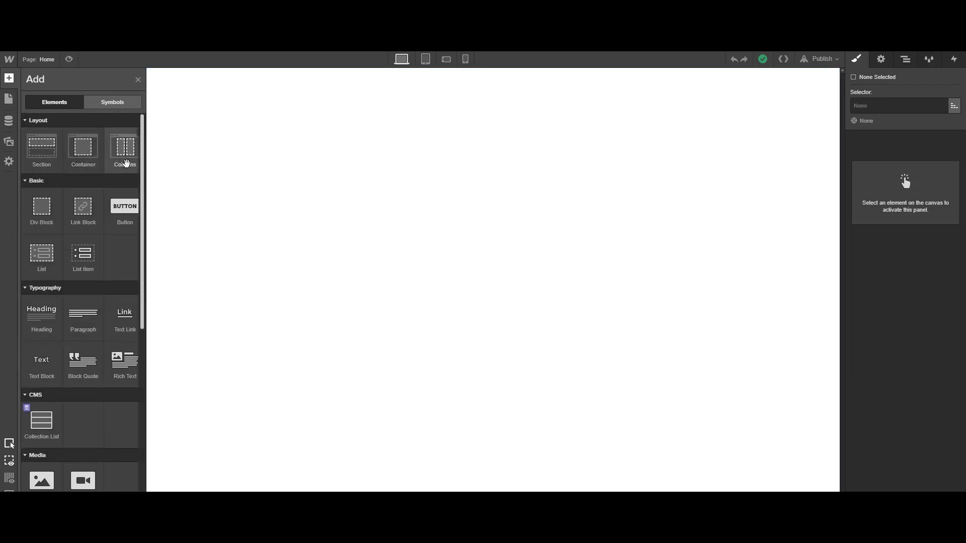
{"action": "left_click", "coordinate": [9, 101]}
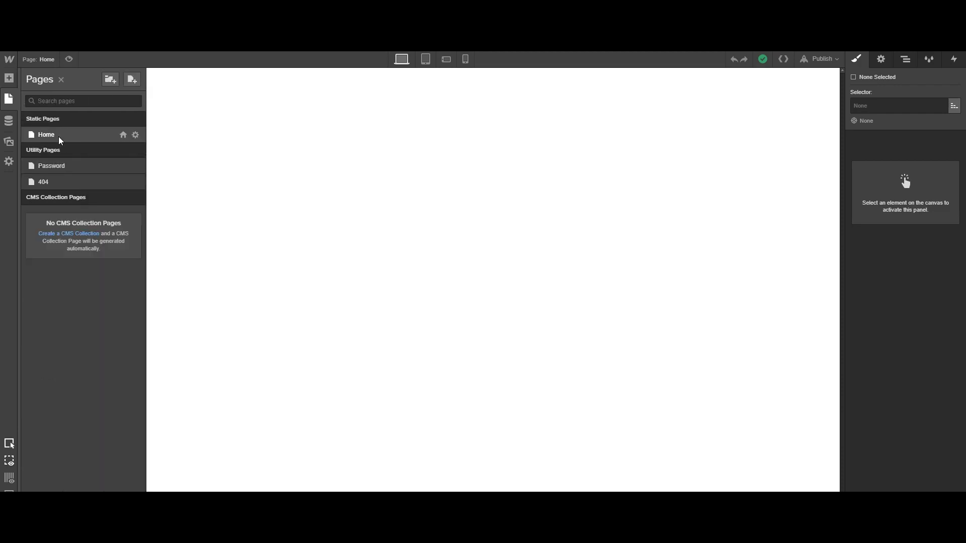
{"action": "left_click", "coordinate": [9, 78]}
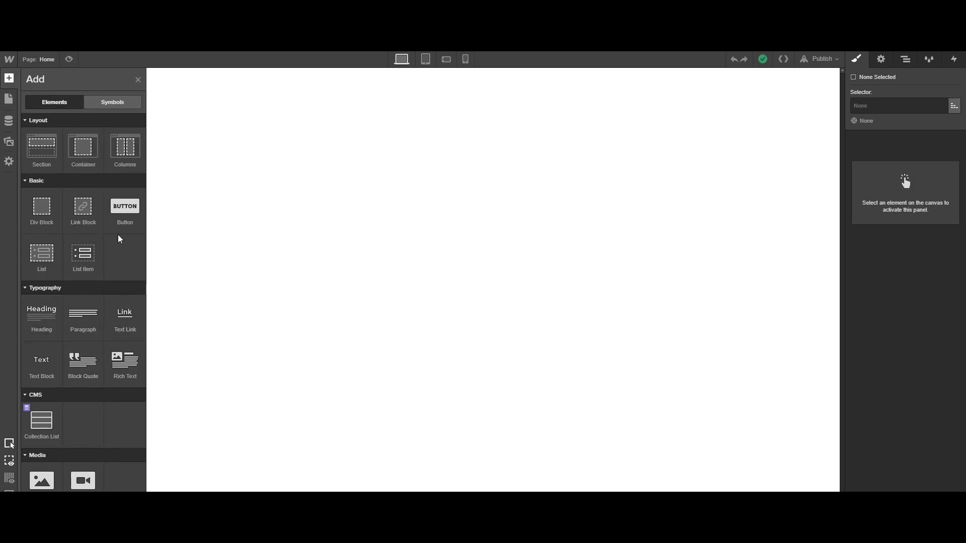
Select the page body and examine its style options, element settings and place in the page structure.
{"action": "left_click", "coordinate": [219, 209]}
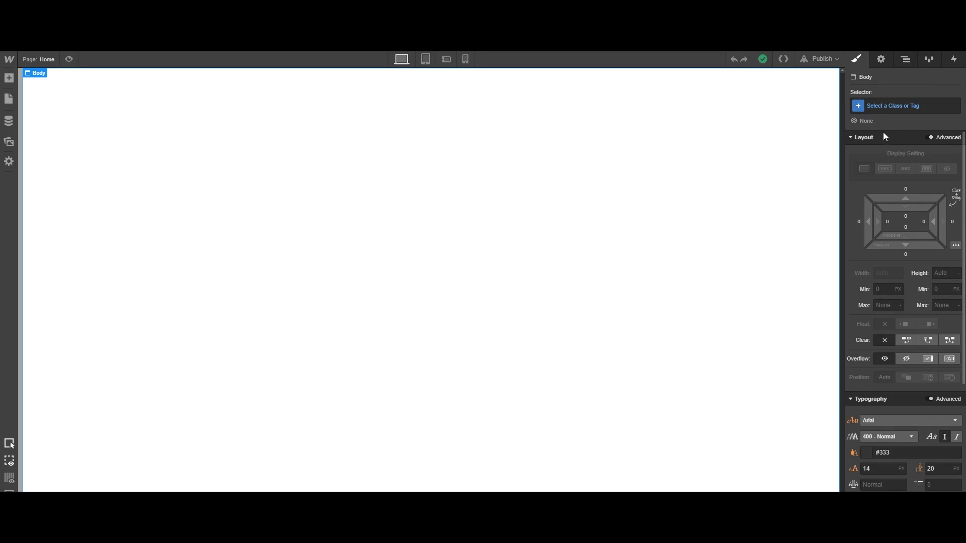
{"action": "left_click", "coordinate": [9, 78]}
{"action": "left_click", "coordinate": [9, 79]}
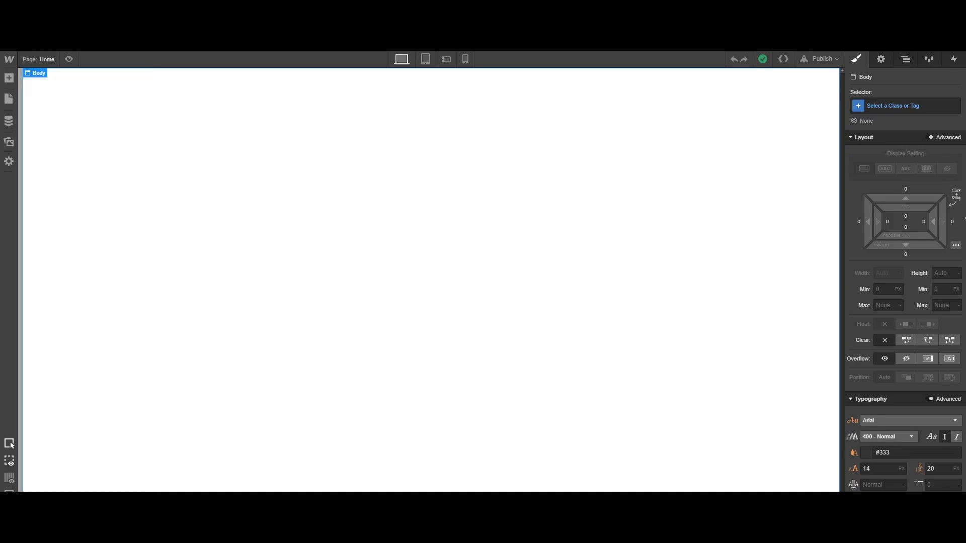
{"action": "scroll", "coordinate": [900, 271], "scroll_direction": "down", "scroll_amount": 2}
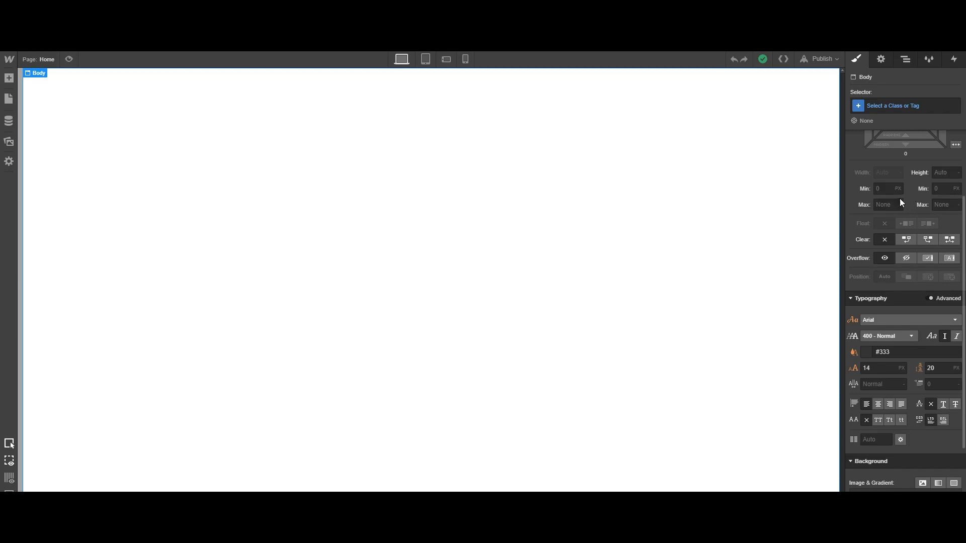
{"action": "scroll", "coordinate": [899, 198], "scroll_direction": "down", "scroll_amount": 2}
{"action": "scroll", "coordinate": [899, 222], "scroll_direction": "down", "scroll_amount": 1}
{"action": "scroll", "coordinate": [901, 241], "scroll_direction": "up", "scroll_amount": 5}
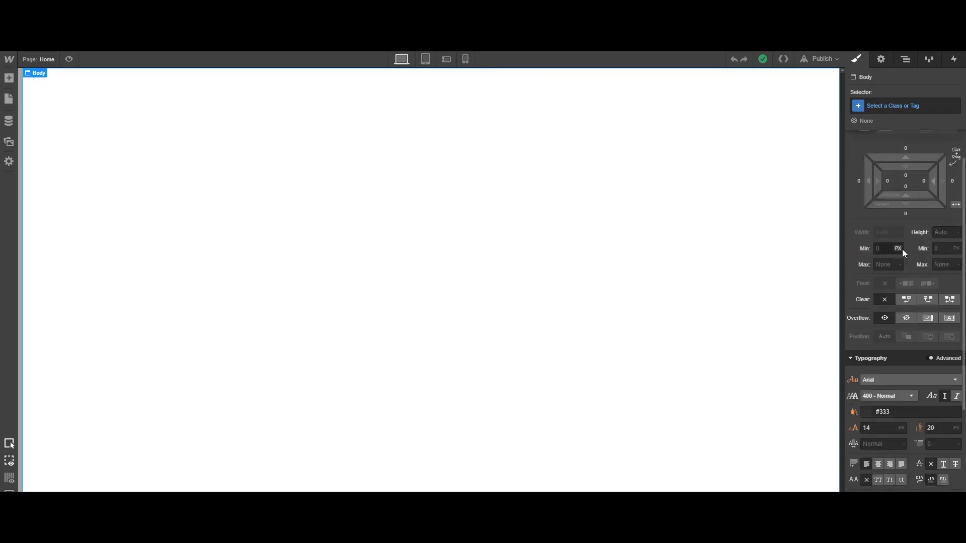
{"action": "left_click", "coordinate": [886, 61]}
{"action": "left_click", "coordinate": [906, 62]}
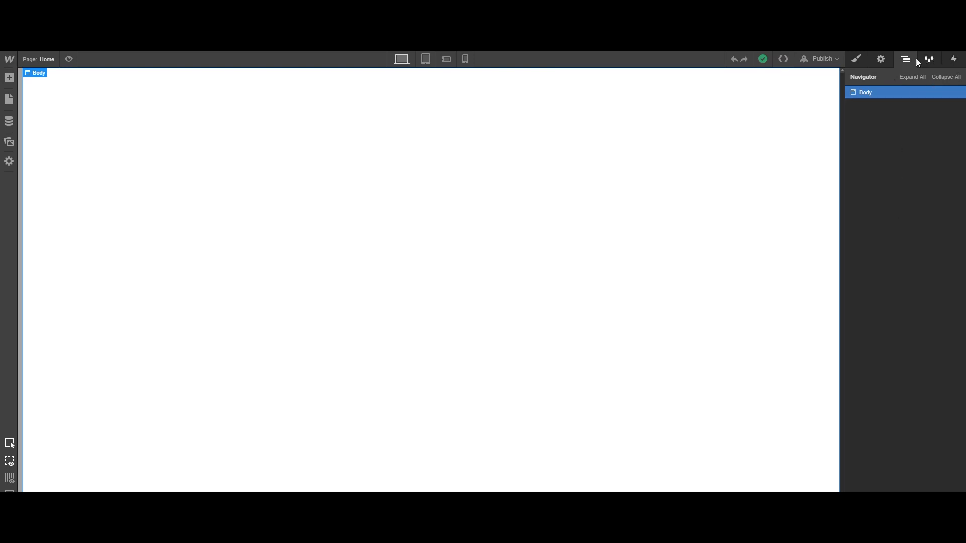
{"action": "left_click", "coordinate": [856, 59]}
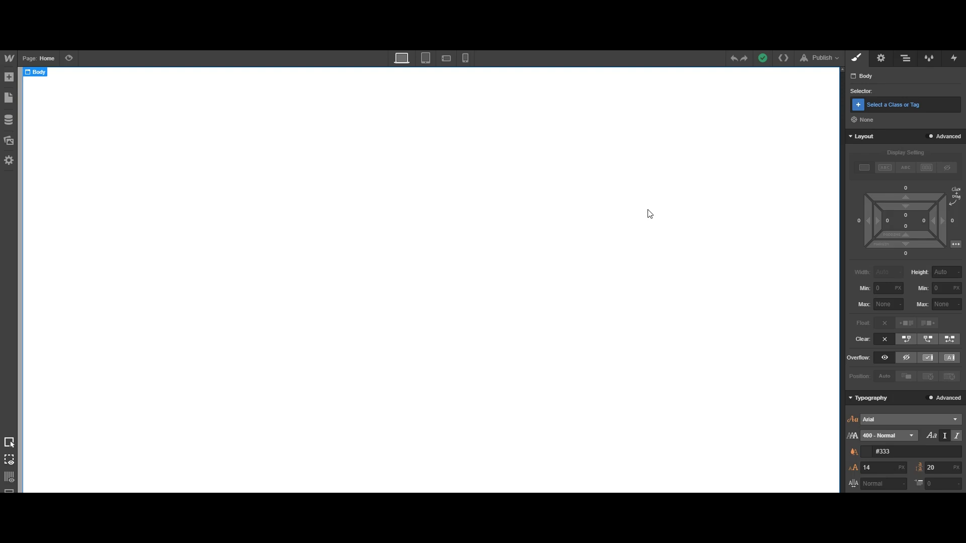
Add a section to the page body and give it the class name Hero.
{"action": "left_click", "coordinate": [904, 60]}
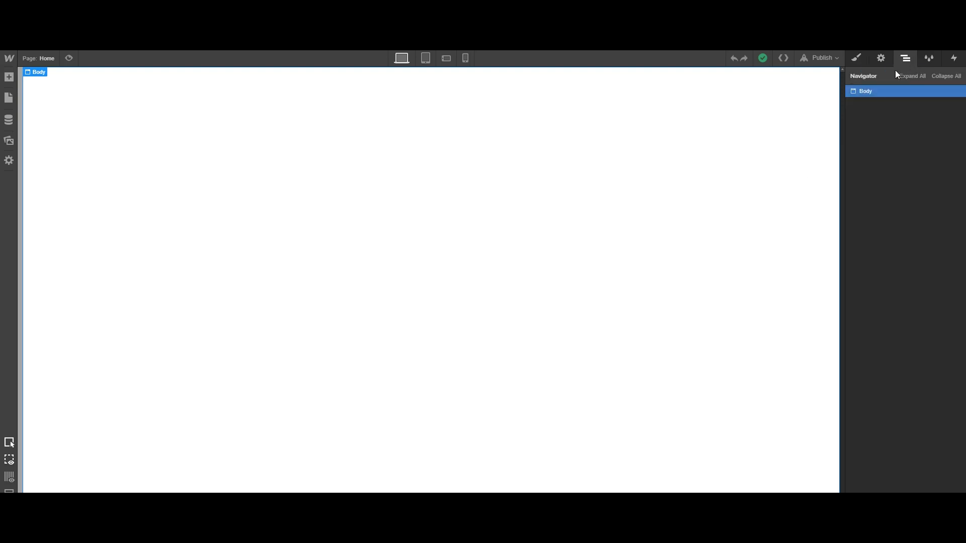
{"action": "left_click", "coordinate": [9, 77]}
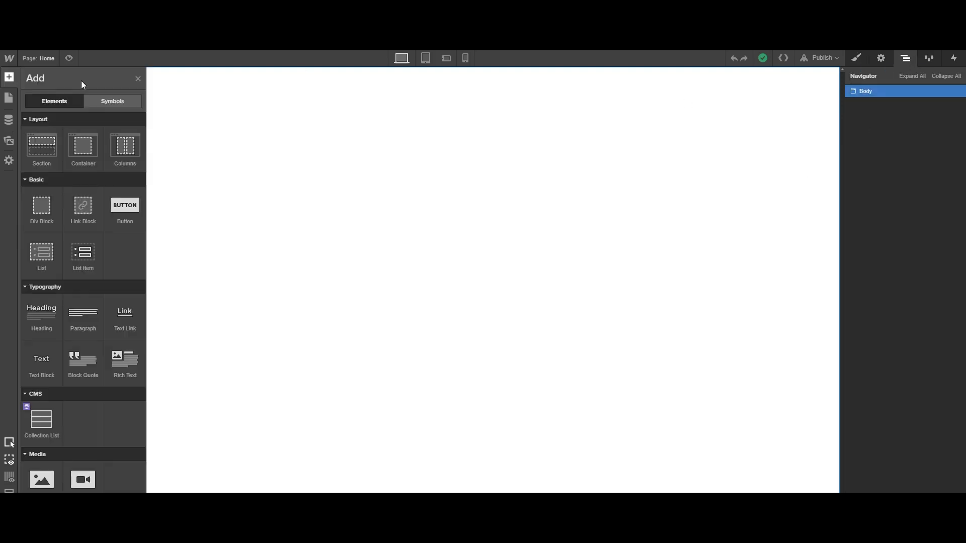
{"action": "left_click", "coordinate": [47, 157]}
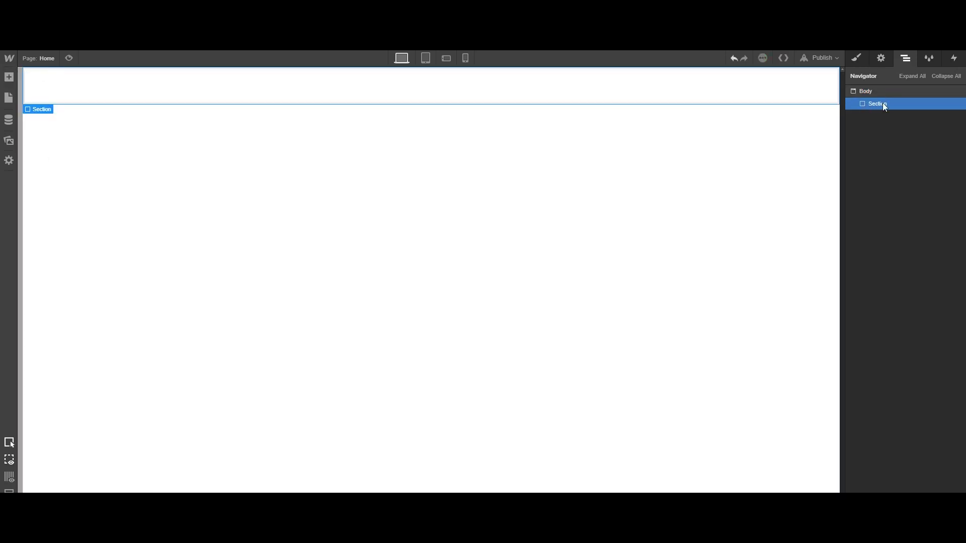
{"action": "left_click", "coordinate": [858, 62]}
{"action": "left_click", "coordinate": [910, 106]}
{"action": "type", "text": "Hero"}
{"action": "key", "text": "Return"}
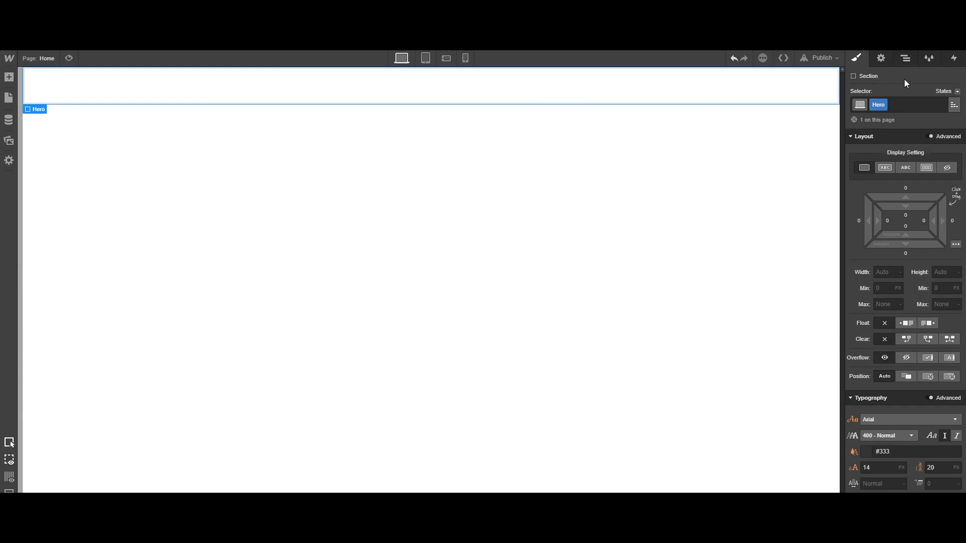
{"action": "left_click", "coordinate": [907, 60]}
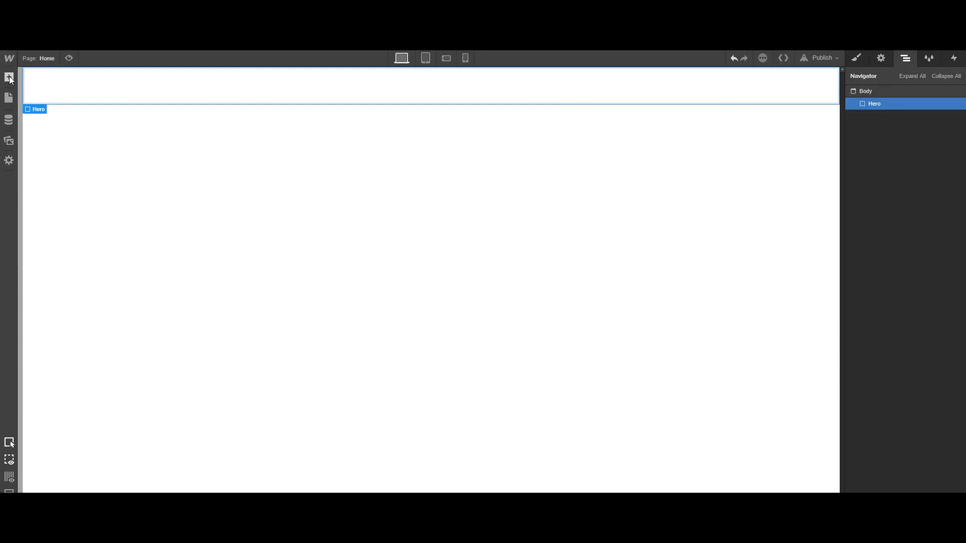
Add a second section to the body below Hero and give it the class name content.
{"action": "left_click", "coordinate": [898, 93]}
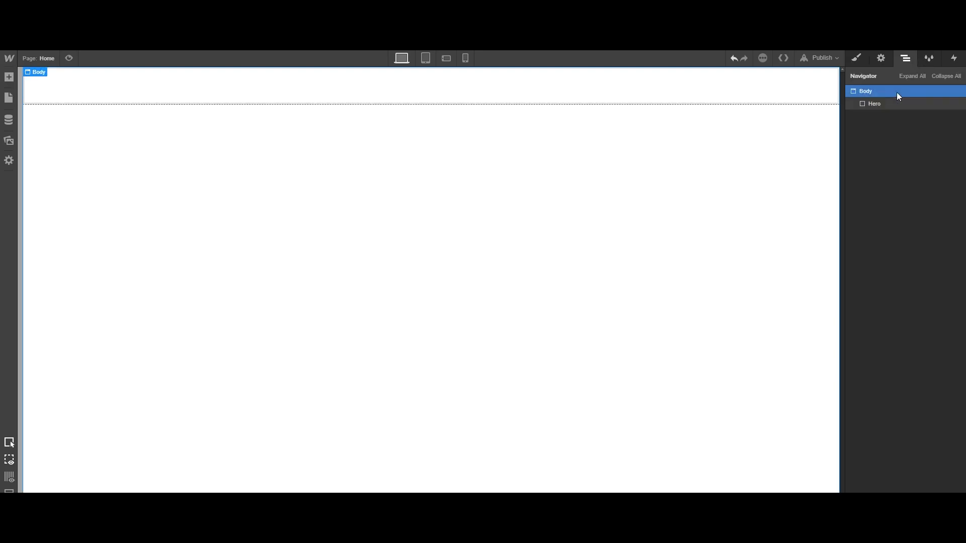
{"action": "left_click", "coordinate": [9, 77]}
{"action": "left_click", "coordinate": [41, 145]}
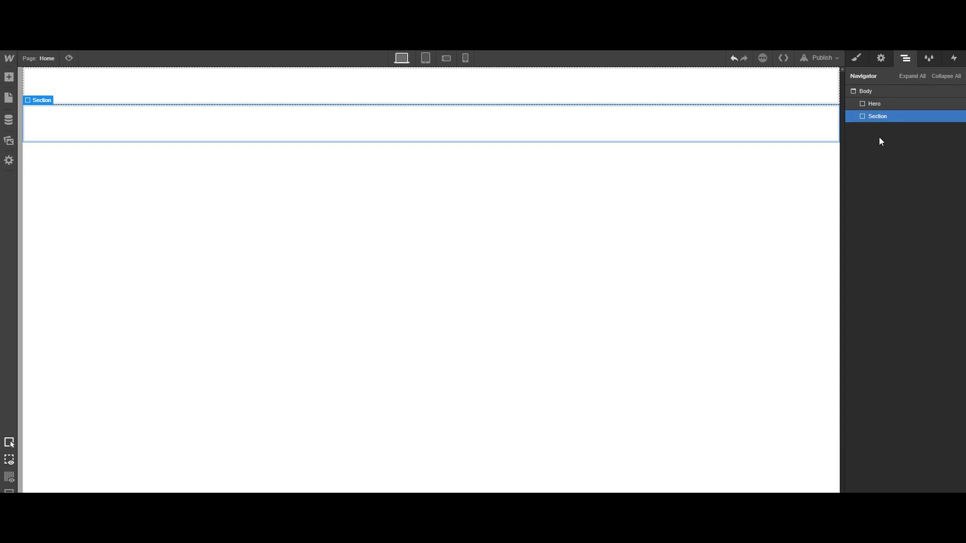
{"action": "left_click", "coordinate": [876, 92]}
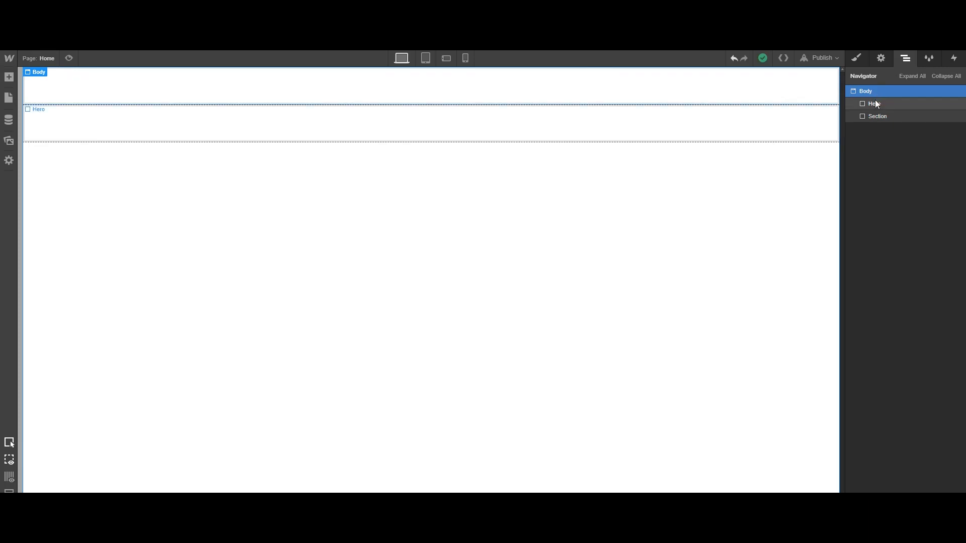
{"action": "left_click", "coordinate": [876, 116]}
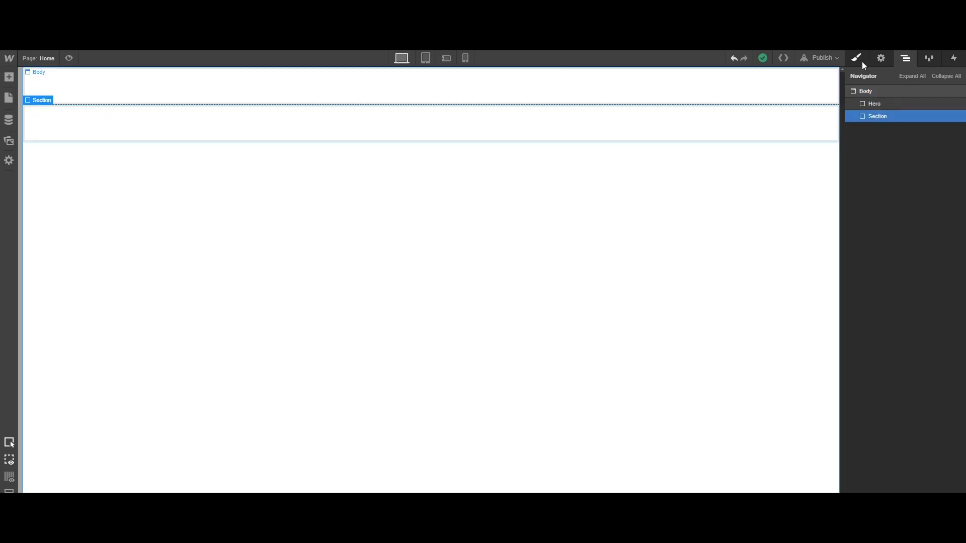
{"action": "left_click", "coordinate": [856, 59]}
{"action": "left_click", "coordinate": [889, 105]}
{"action": "type", "text": "content"}
{"action": "key", "text": "Return"}
{"action": "left_click", "coordinate": [905, 58]}
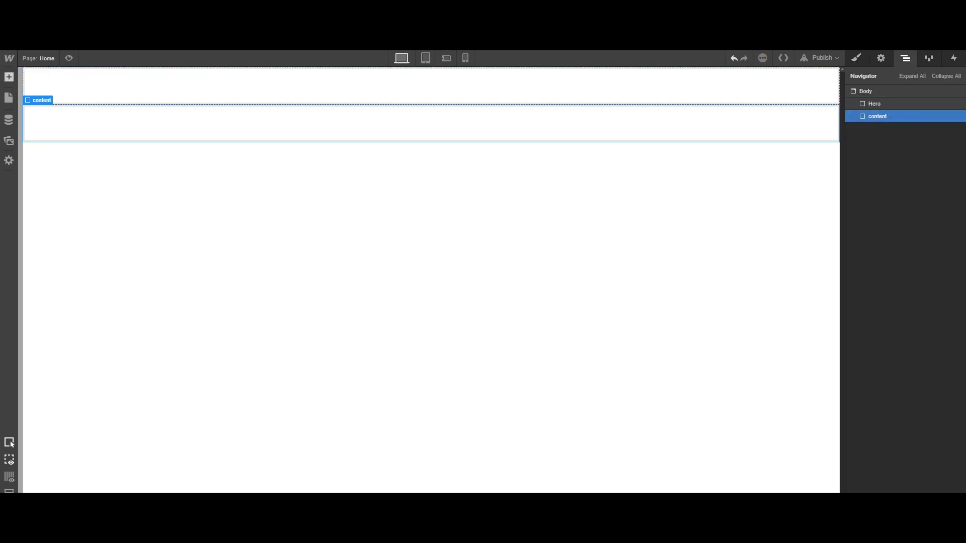
Add a third section to the body below content and give it the class name portfolio.
{"action": "left_click", "coordinate": [8, 77]}
{"action": "left_click_drag", "start_coordinate": [50, 157], "coordinate": [831, 126]}
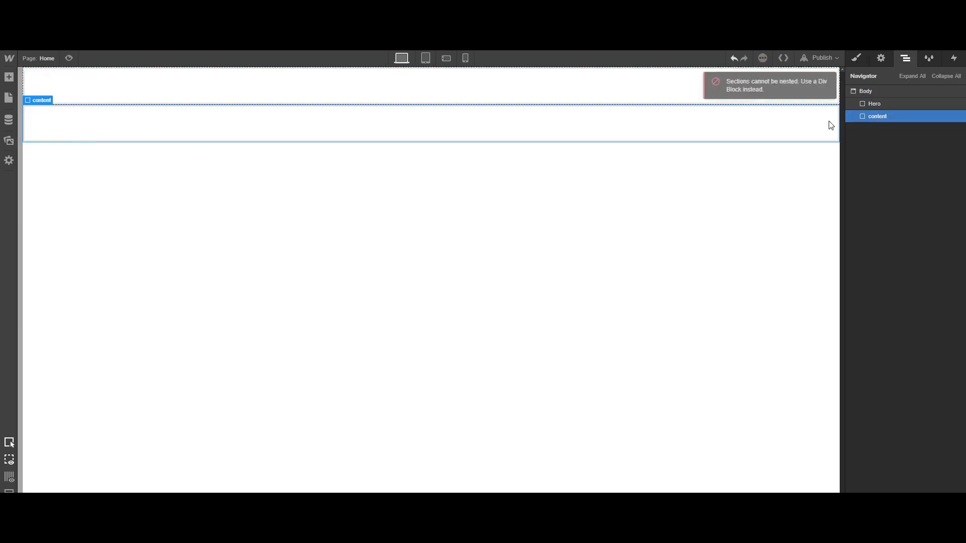
{"action": "left_click", "coordinate": [883, 91]}
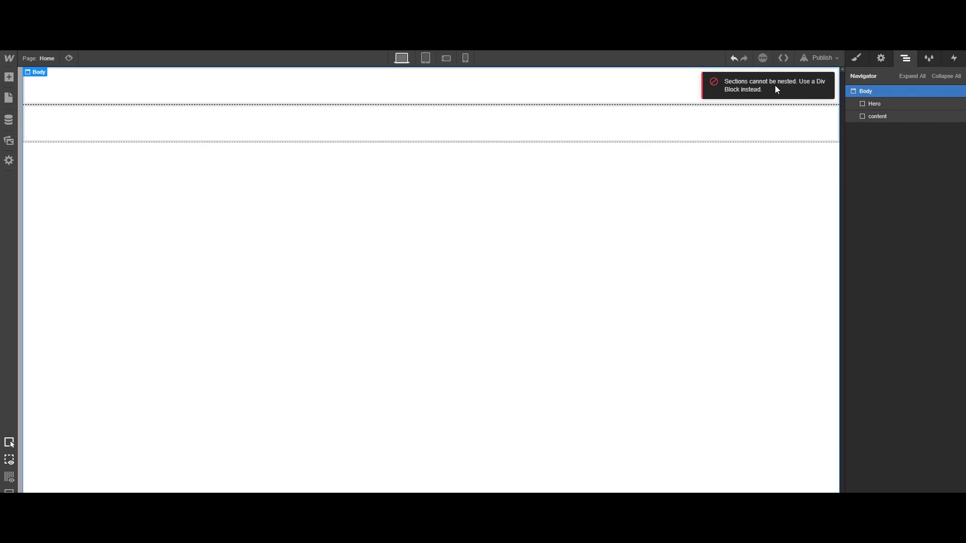
{"action": "left_click", "coordinate": [8, 77]}
{"action": "left_click_drag", "start_coordinate": [50, 151], "coordinate": [725, 162]}
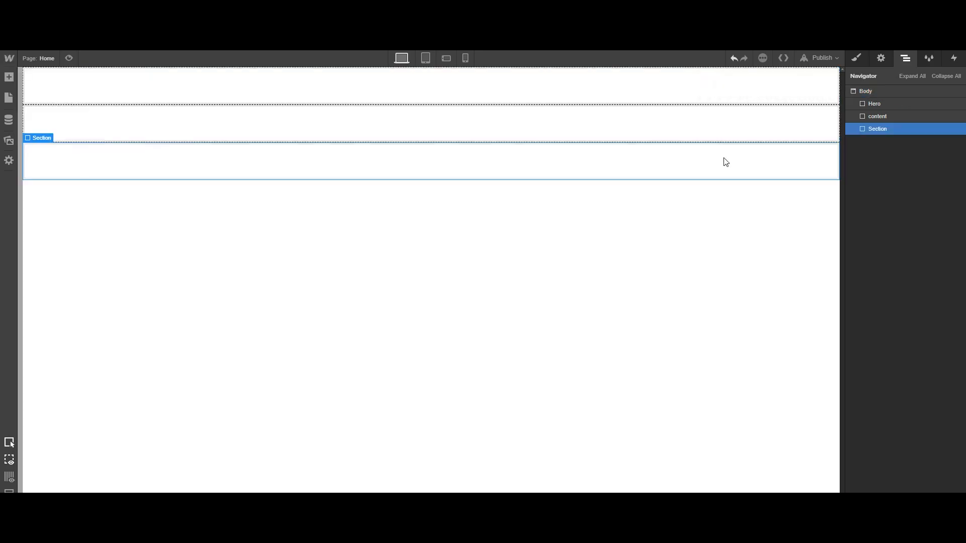
{"action": "left_click", "coordinate": [856, 58]}
{"action": "left_click", "coordinate": [910, 105]}
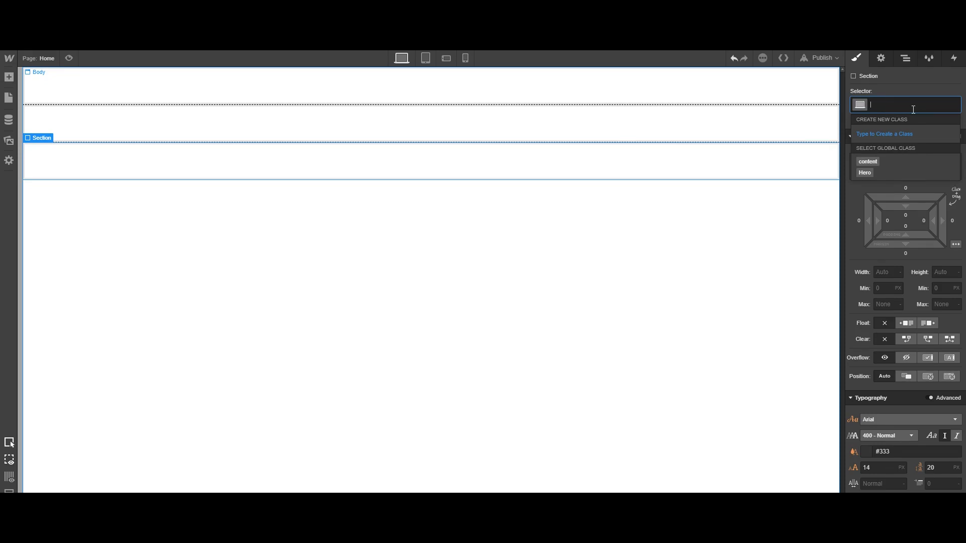
{"action": "type", "text": "portfolio"}
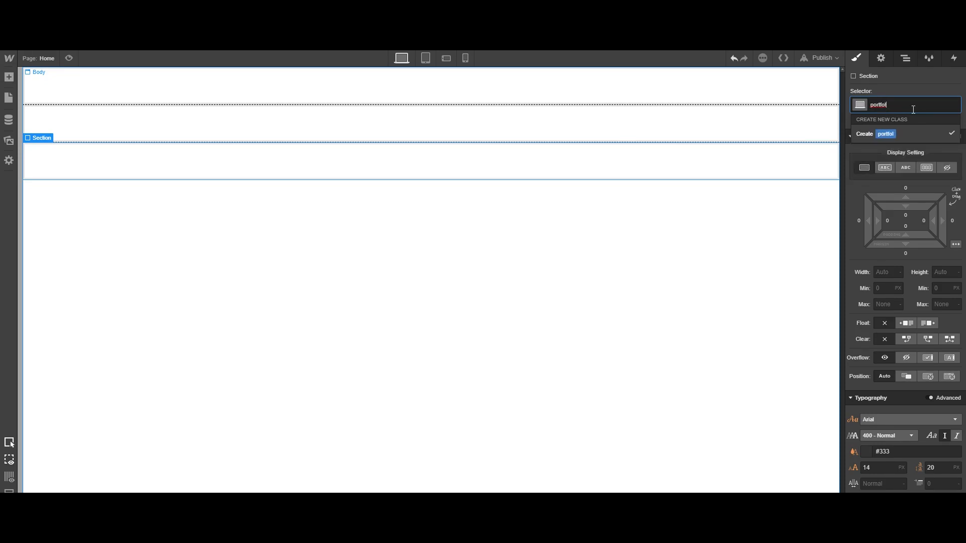
{"action": "key", "text": "Return"}
{"action": "left_click", "coordinate": [912, 60]}
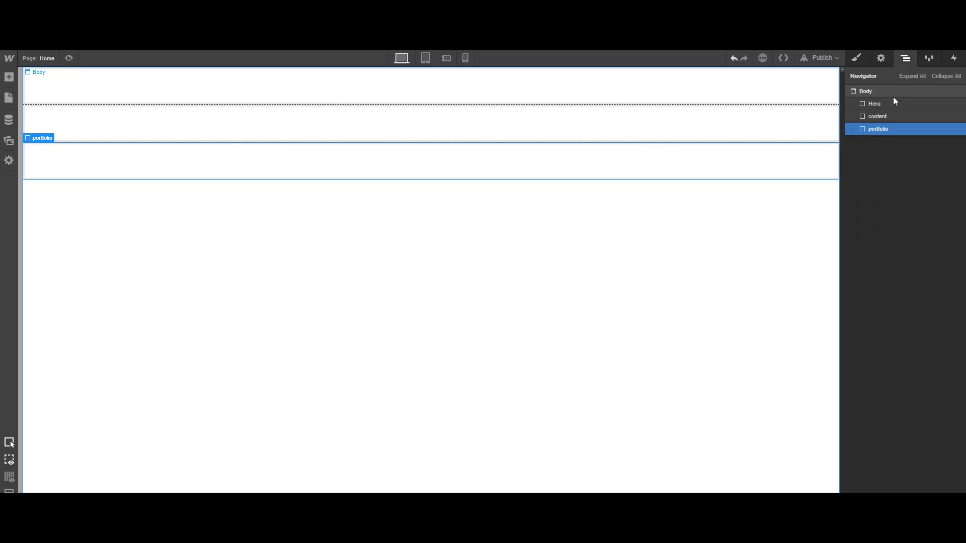
Add a fourth section to the body below portfolio and give it the class name footer.
{"action": "left_click", "coordinate": [892, 95]}
{"action": "left_click", "coordinate": [9, 77]}
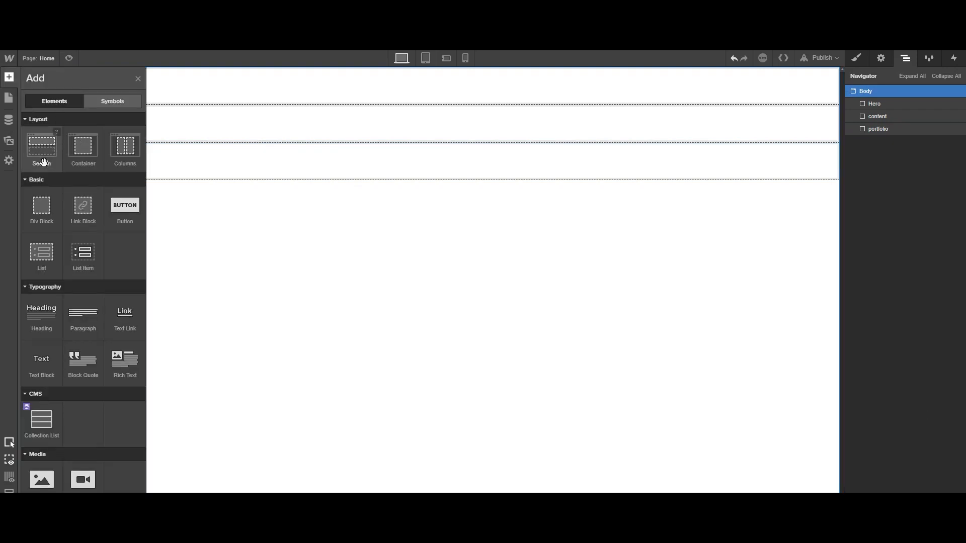
{"action": "left_click", "coordinate": [40, 144]}
{"action": "left_click", "coordinate": [856, 58]}
{"action": "left_click", "coordinate": [888, 104]}
{"action": "type", "text": "f"}
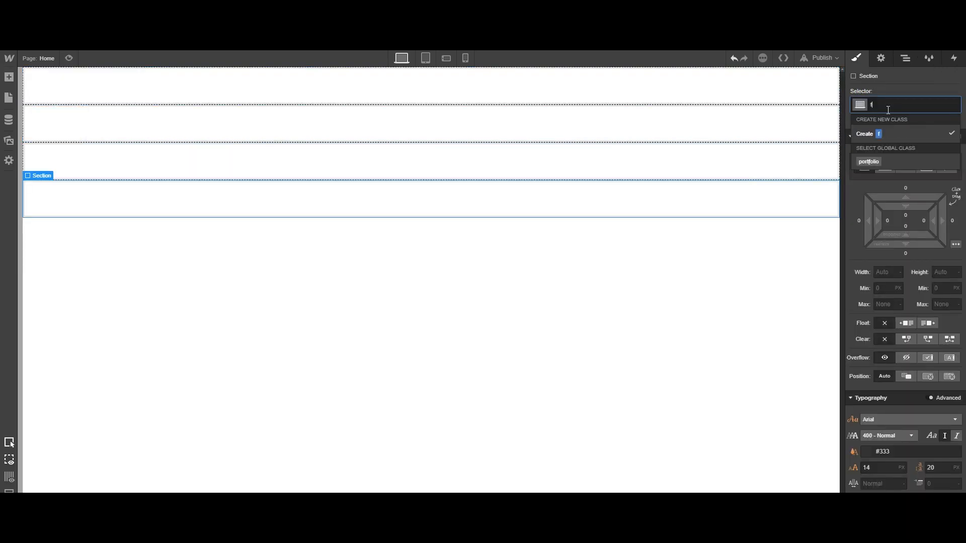
{"action": "type", "text": "ooter"}
{"action": "key", "text": "Return"}
{"action": "left_click", "coordinate": [905, 59]}
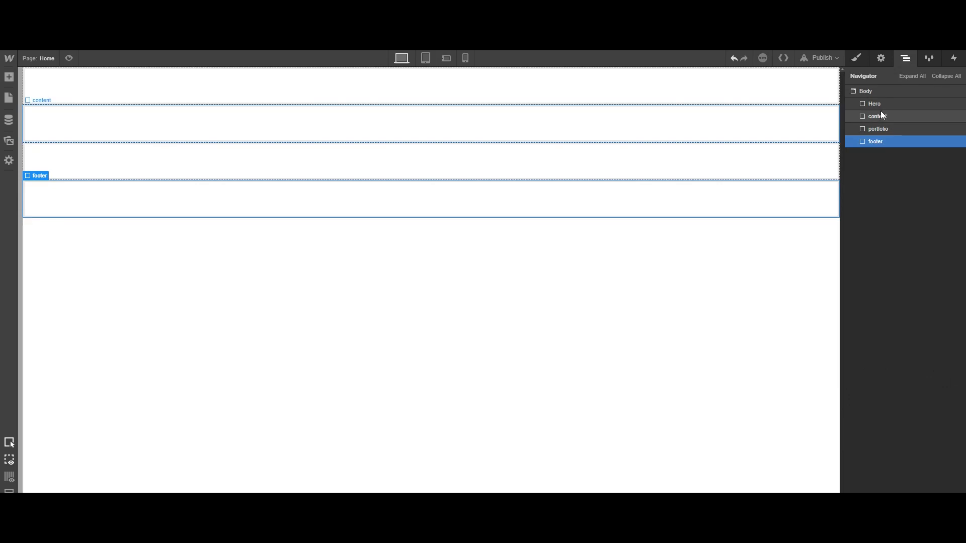
Place a container inside the Hero section.
{"action": "left_click", "coordinate": [880, 103]}
{"action": "left_click", "coordinate": [856, 58]}
{"action": "left_click", "coordinate": [903, 105]}
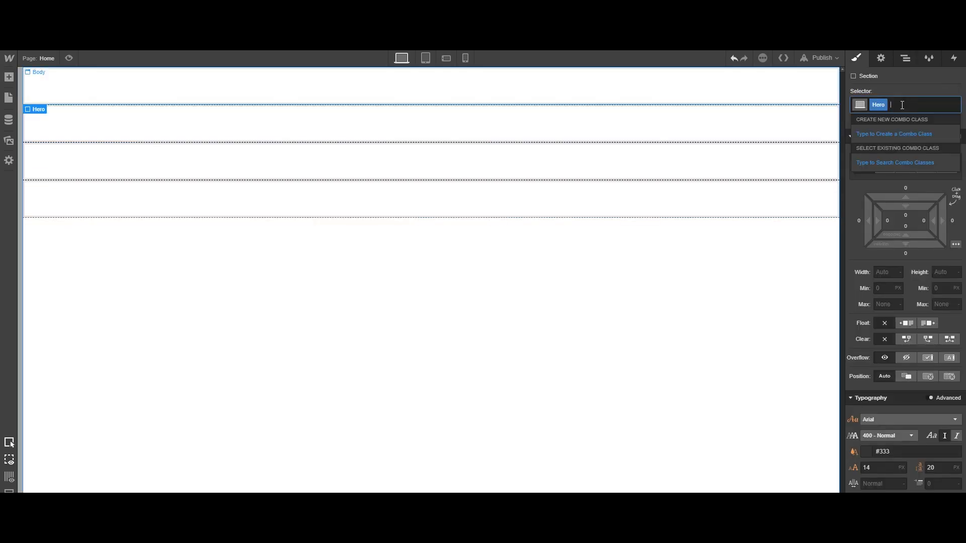
{"action": "key", "text": "Escape"}
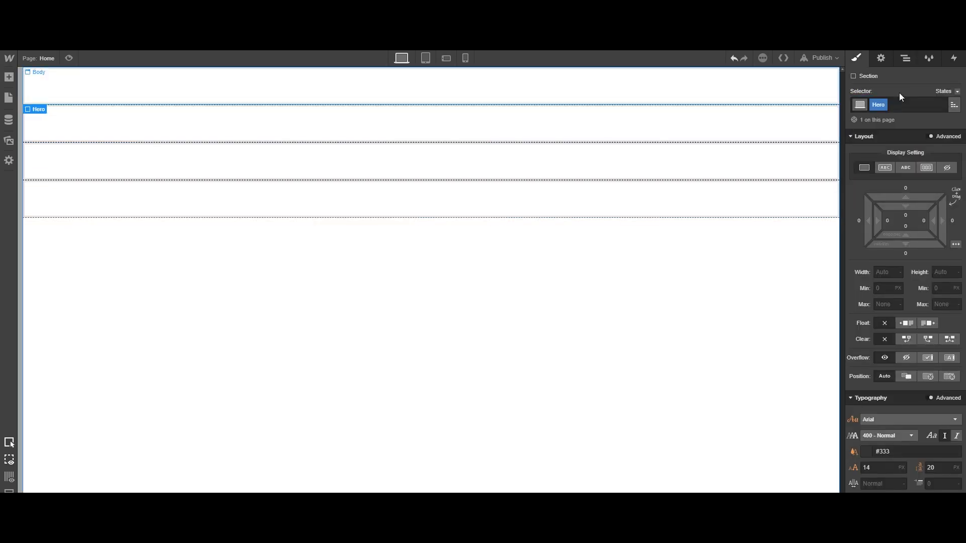
{"action": "left_click", "coordinate": [905, 58]}
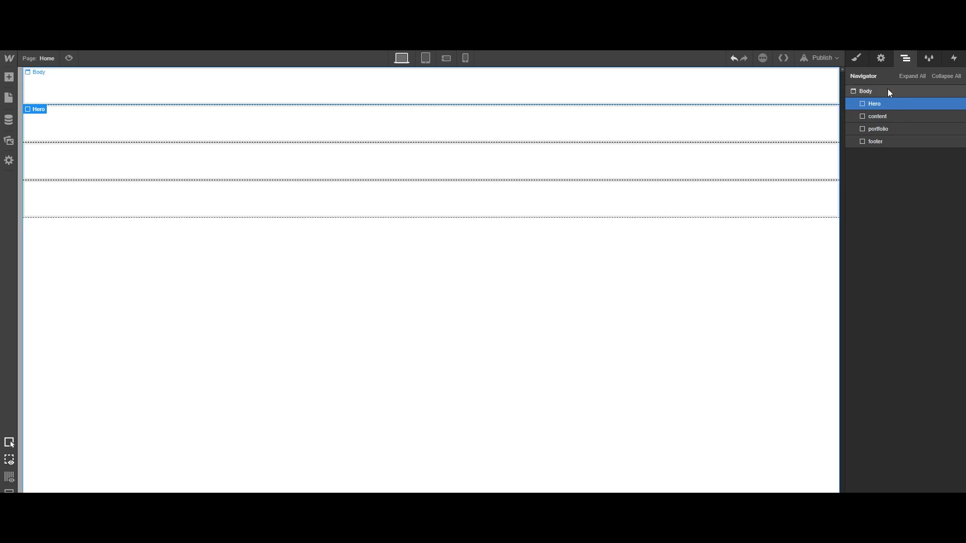
{"action": "left_click", "coordinate": [857, 57]}
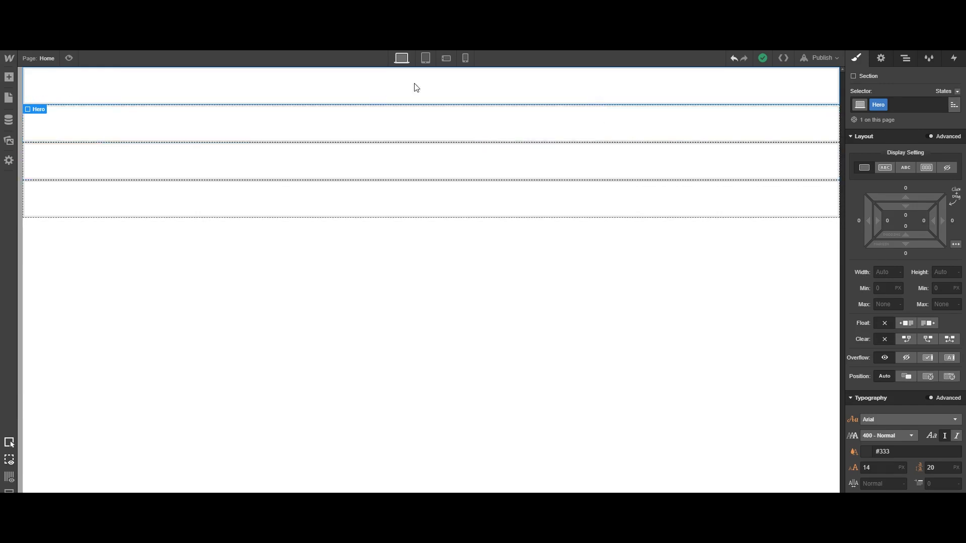
{"action": "left_click", "coordinate": [8, 78]}
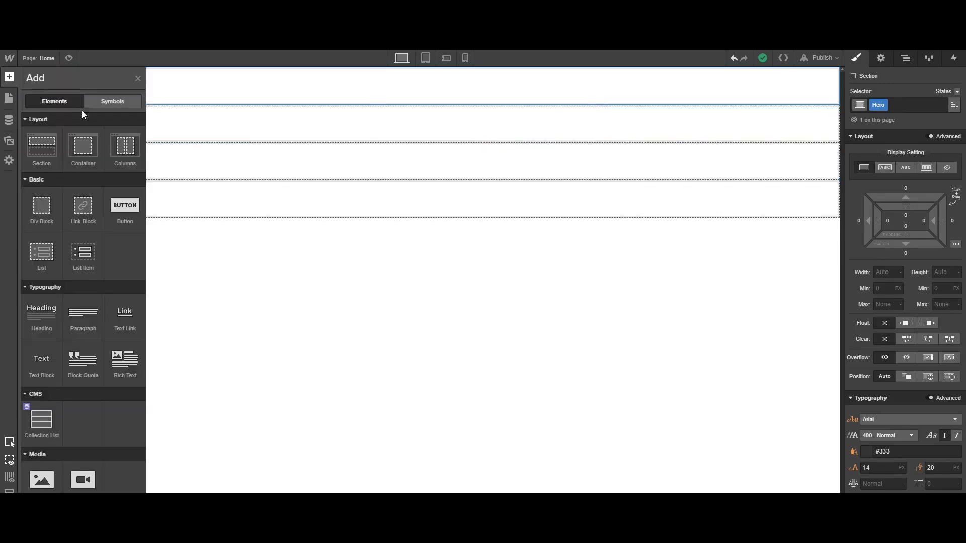
{"action": "left_click_drag", "start_coordinate": [82, 147], "coordinate": [388, 73]}
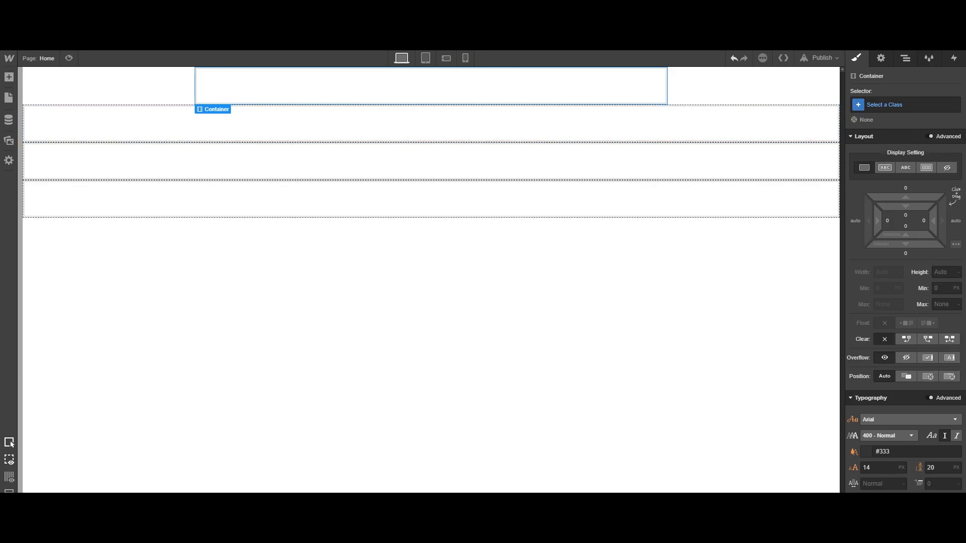
{"action": "left_click", "coordinate": [8, 76]}
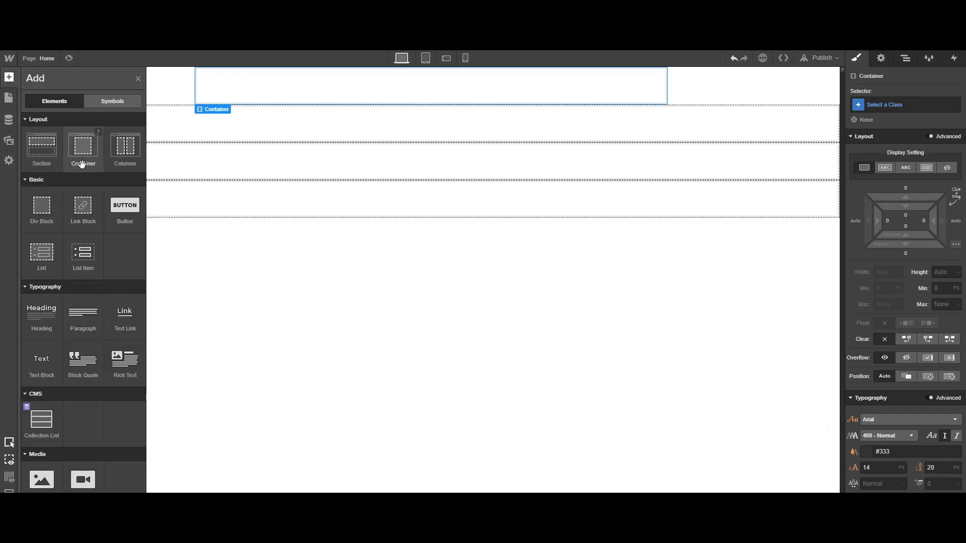
{"action": "left_click", "coordinate": [171, 84]}
{"action": "left_click", "coordinate": [226, 83]}
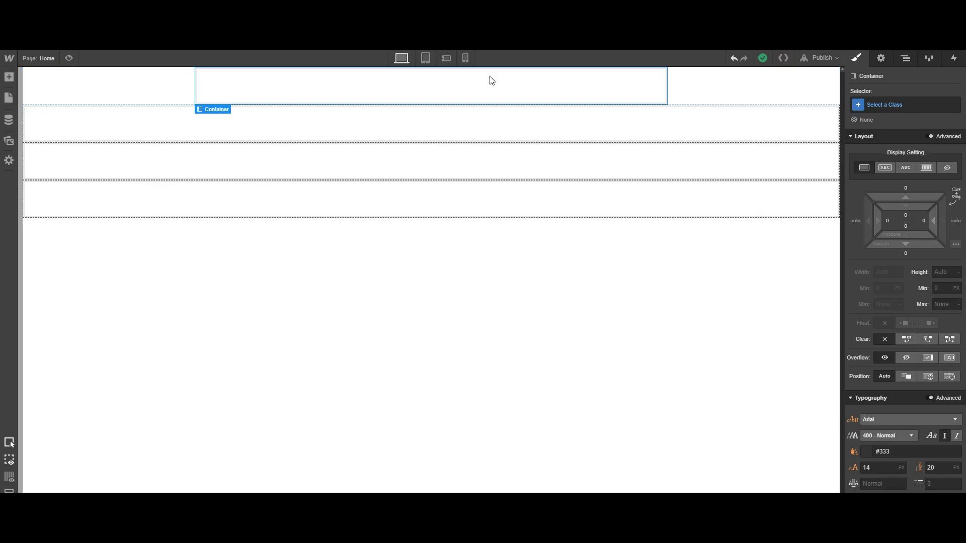
Check how the Hero container fits its section at tablet, phone landscape, phone portrait and desktop sizes.
{"action": "left_click", "coordinate": [426, 58]}
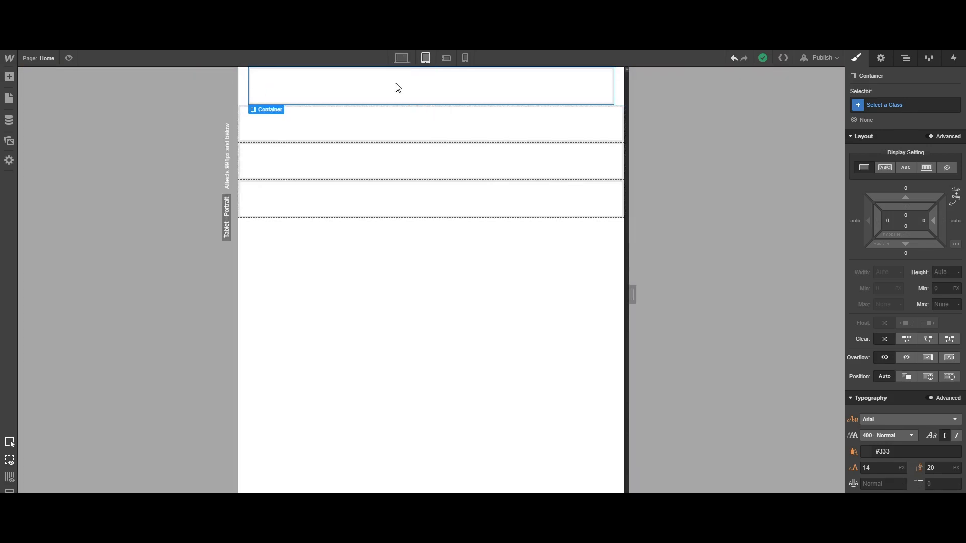
{"action": "left_click", "coordinate": [447, 59]}
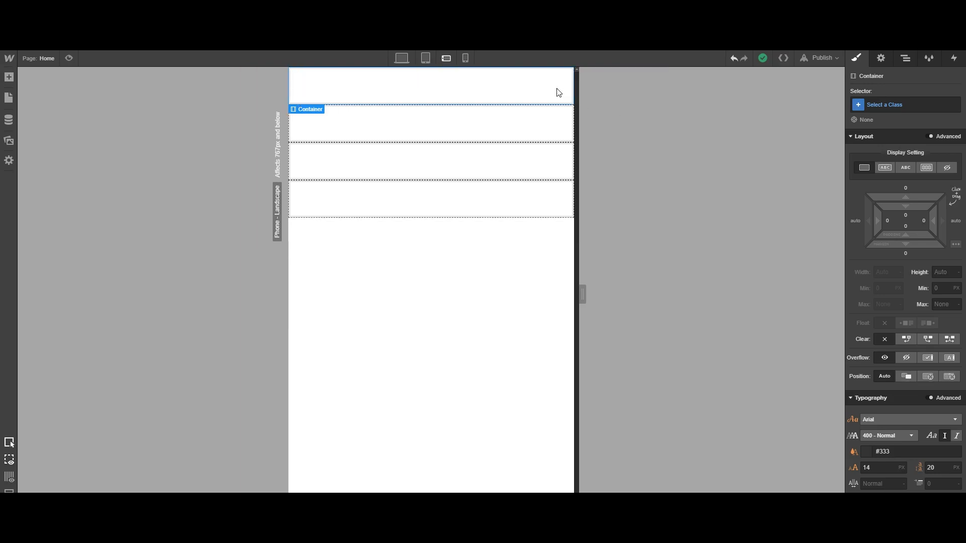
{"action": "left_click", "coordinate": [465, 58]}
{"action": "left_click", "coordinate": [401, 58]}
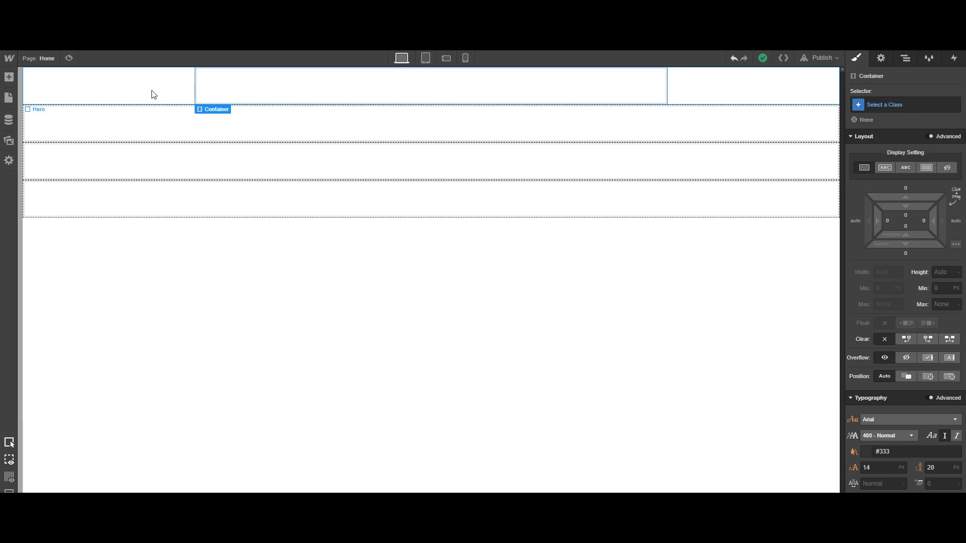
{"action": "left_click", "coordinate": [127, 90]}
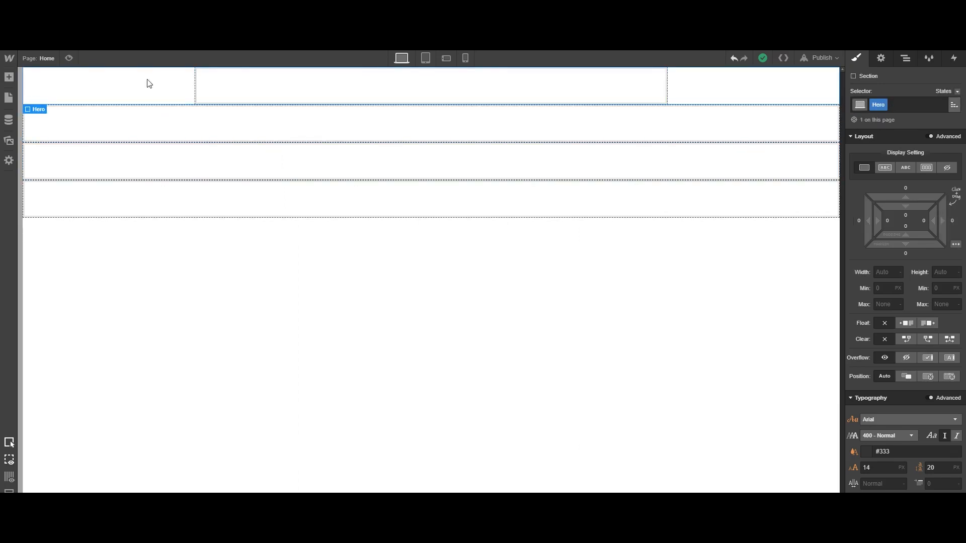
{"action": "left_click", "coordinate": [348, 92]}
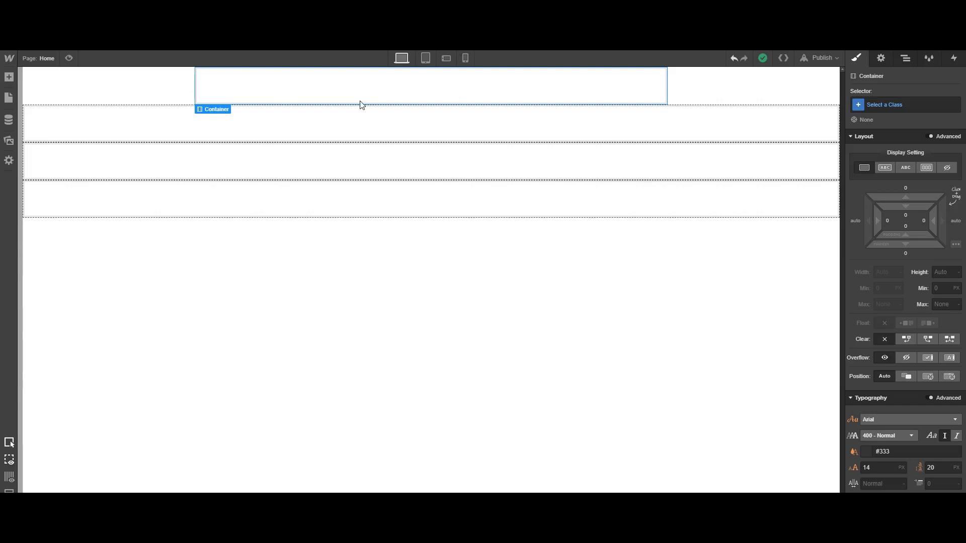
Add a container inside the content section.
{"action": "left_click", "coordinate": [334, 123]}
{"action": "left_click", "coordinate": [8, 77]}
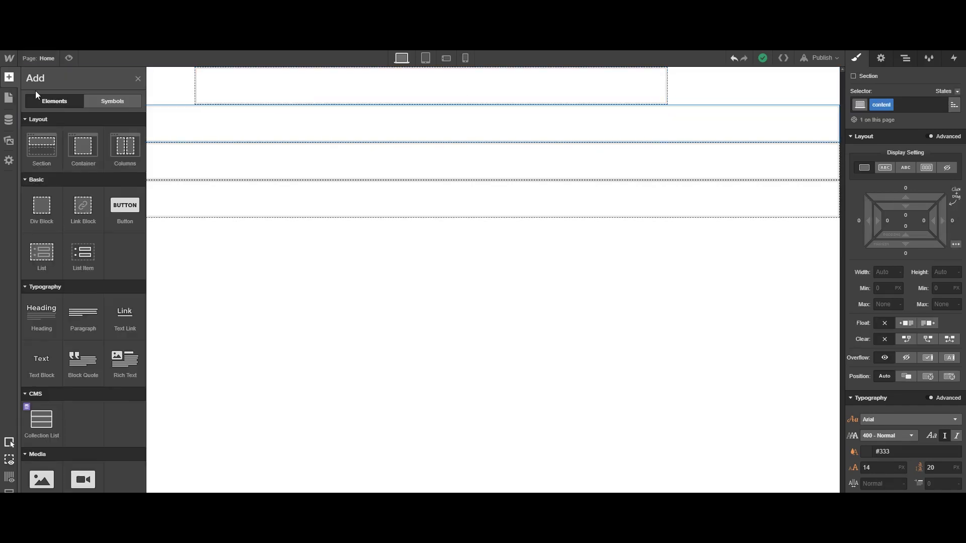
{"action": "left_click", "coordinate": [83, 160]}
Add a container inside the portfolio section.
{"action": "left_click", "coordinate": [248, 170]}
{"action": "left_click", "coordinate": [8, 77]}
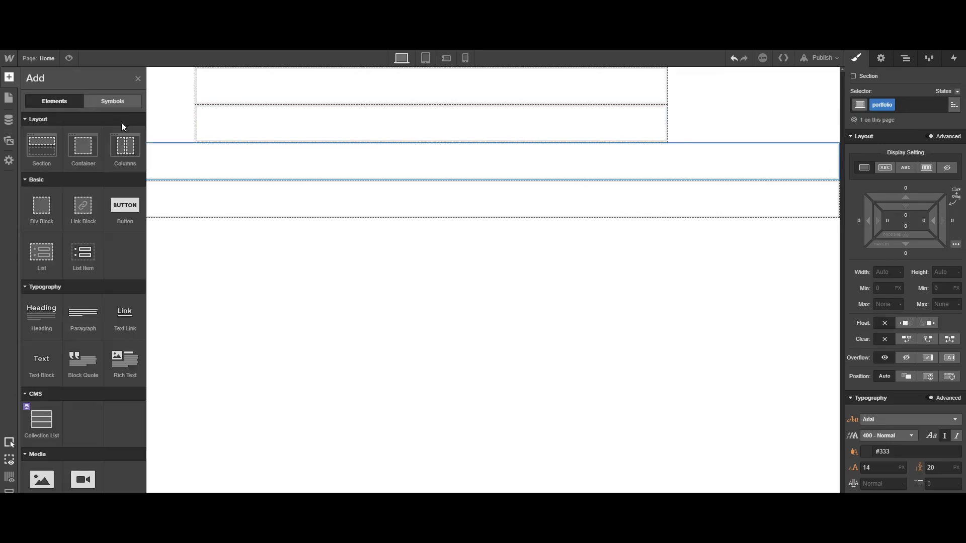
{"action": "left_click", "coordinate": [83, 151]}
Add a container inside the footer section.
{"action": "left_click", "coordinate": [267, 186]}
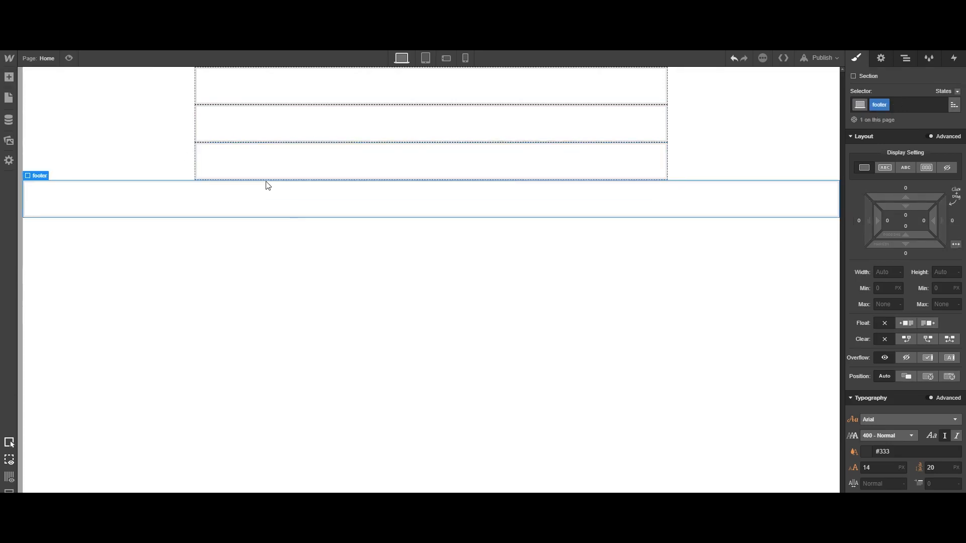
{"action": "left_click", "coordinate": [9, 77]}
{"action": "left_click", "coordinate": [83, 151]}
{"action": "left_click", "coordinate": [438, 235]}
{"action": "left_click", "coordinate": [453, 94]}
{"action": "left_click", "coordinate": [738, 93]}
{"action": "left_click", "coordinate": [730, 126]}
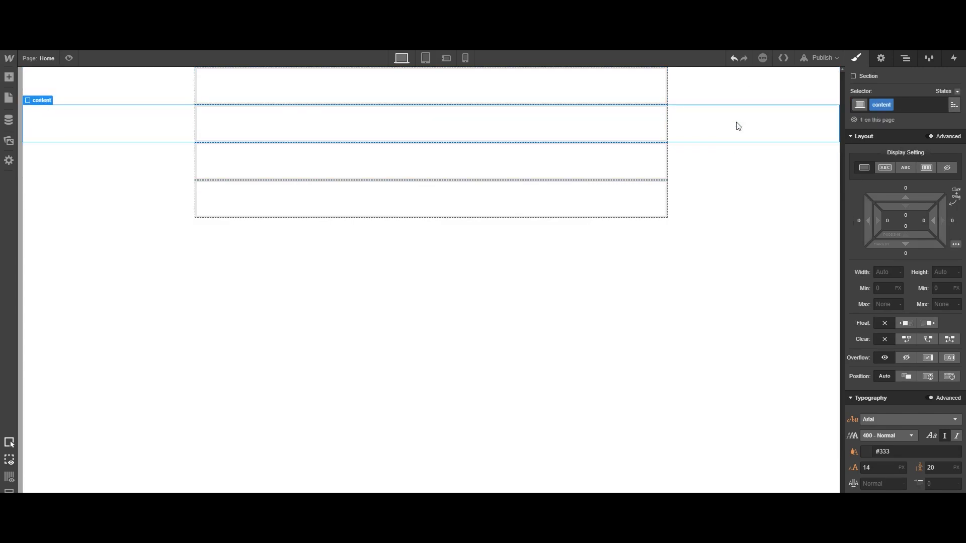
{"action": "left_click", "coordinate": [603, 116]}
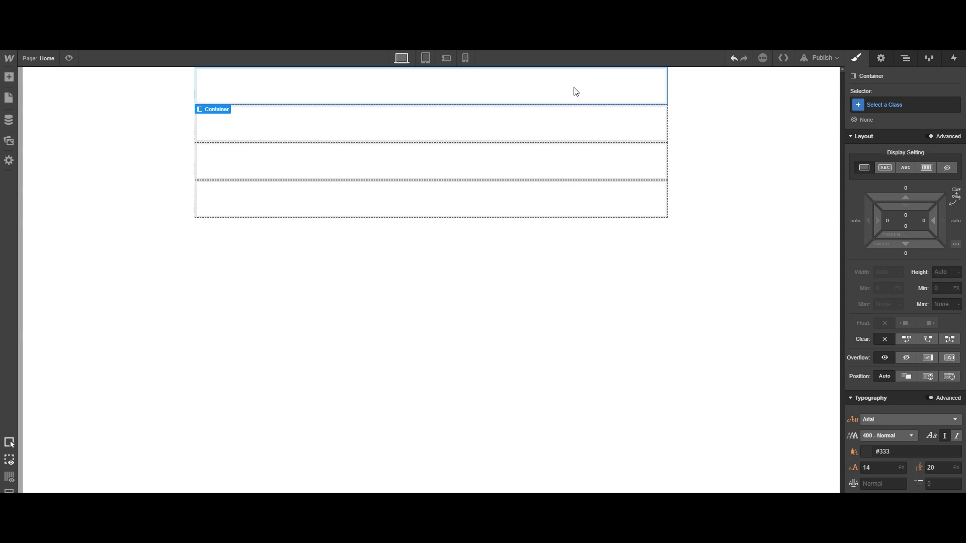
Give the Hero section a background image by uploading background_image.jpg from the Downloads folder.
{"action": "left_click", "coordinate": [760, 98]}
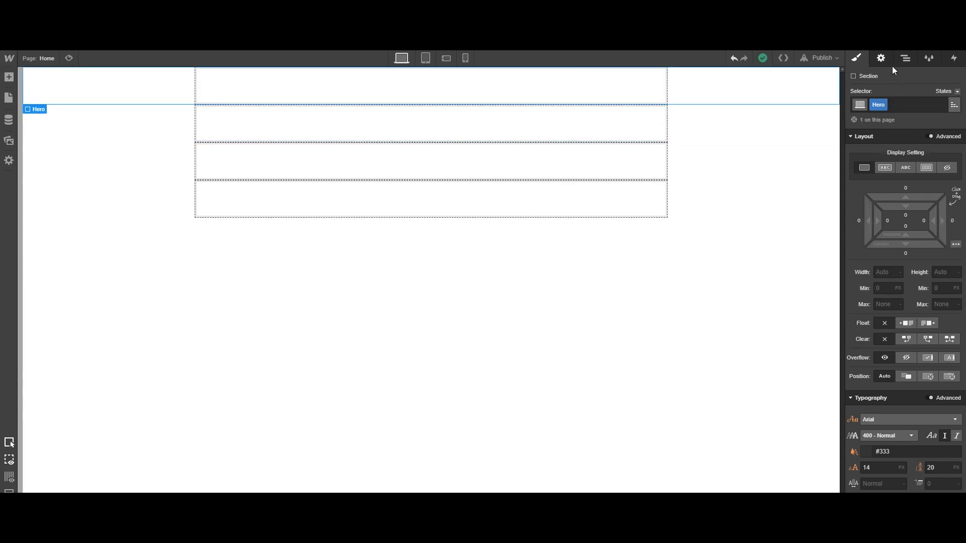
{"action": "scroll", "coordinate": [894, 328], "scroll_direction": "down", "scroll_amount": 5}
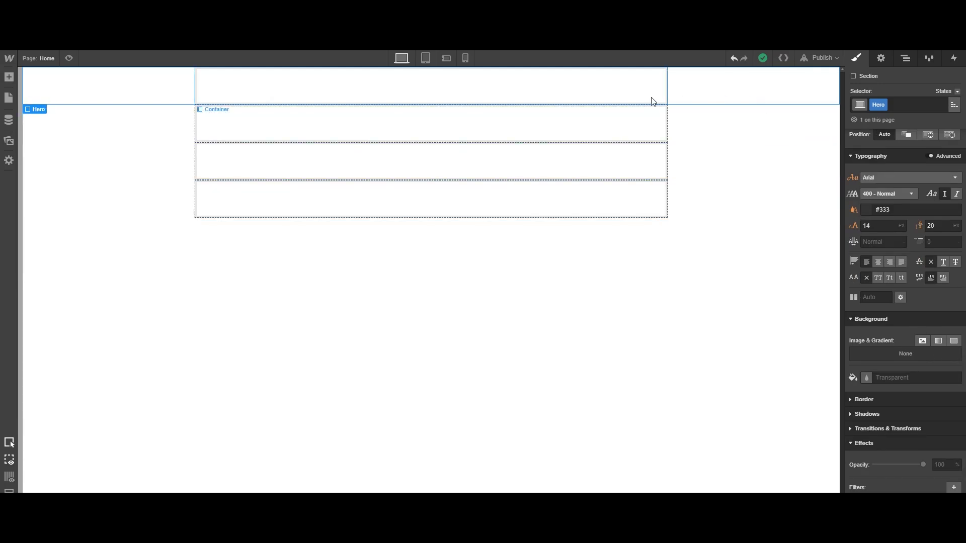
{"action": "left_click", "coordinate": [923, 341]}
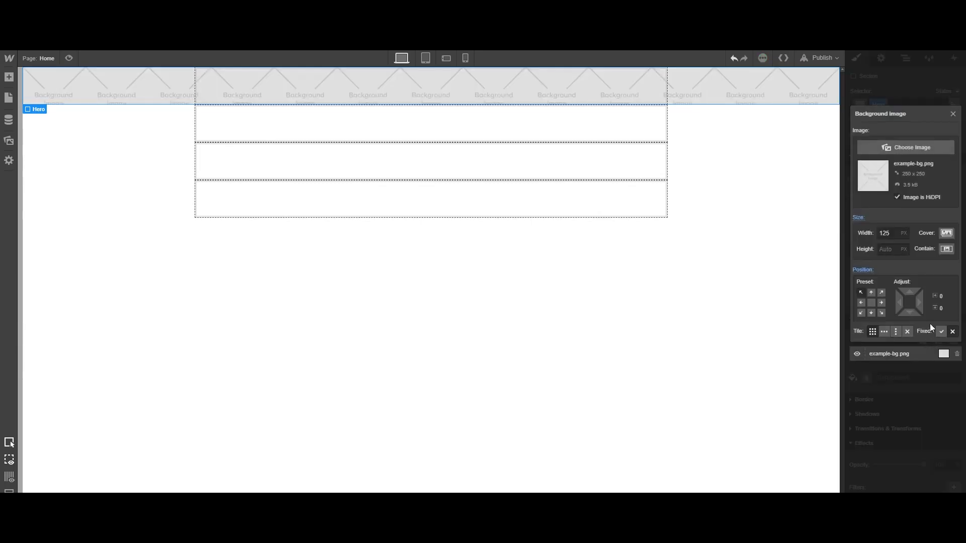
{"action": "left_click", "coordinate": [927, 146]}
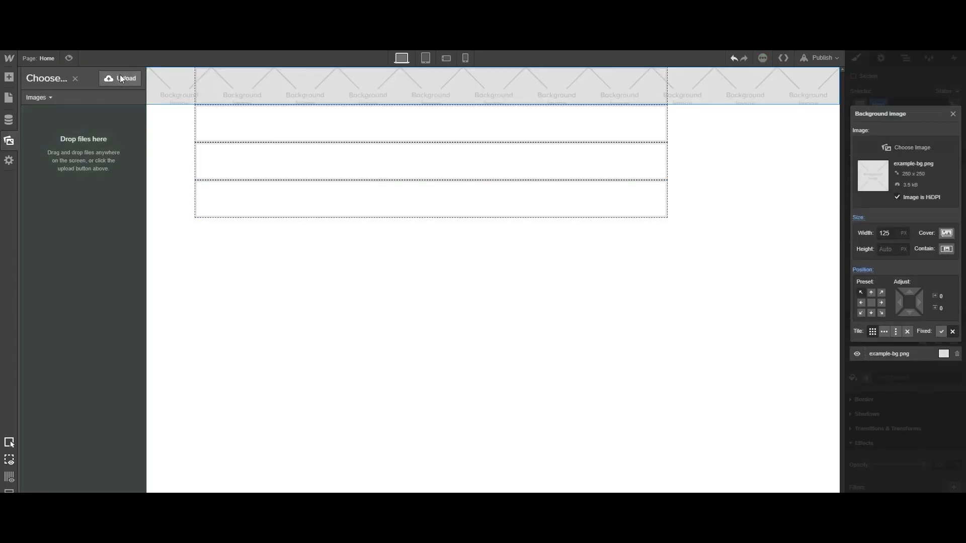
{"action": "left_click", "coordinate": [126, 77]}
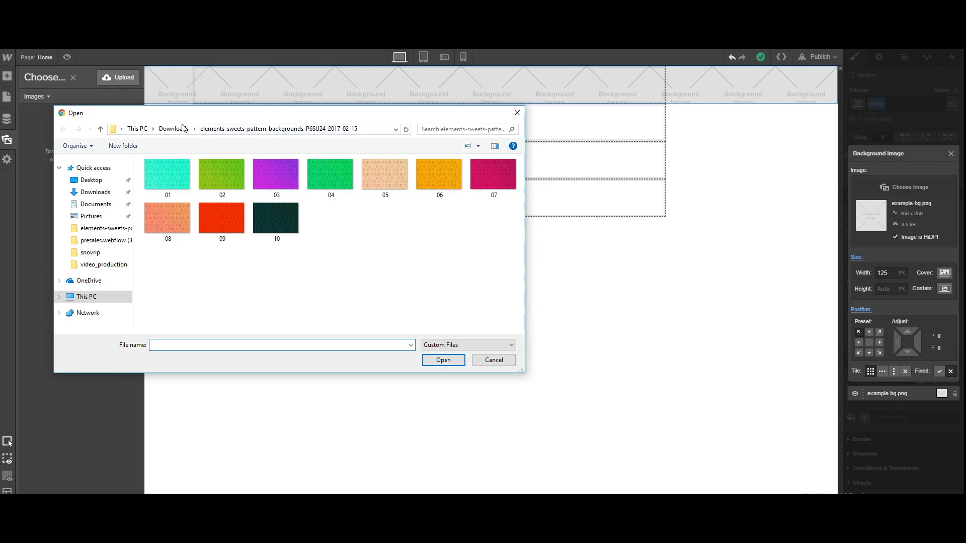
{"action": "left_click", "coordinate": [176, 129]}
{"action": "double_click", "coordinate": [186, 257]}
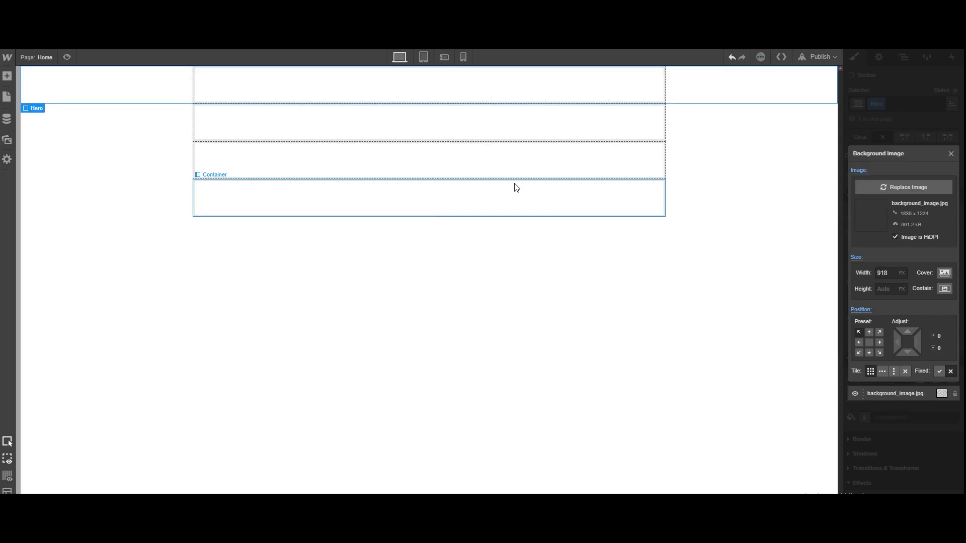
{"action": "left_click", "coordinate": [718, 97]}
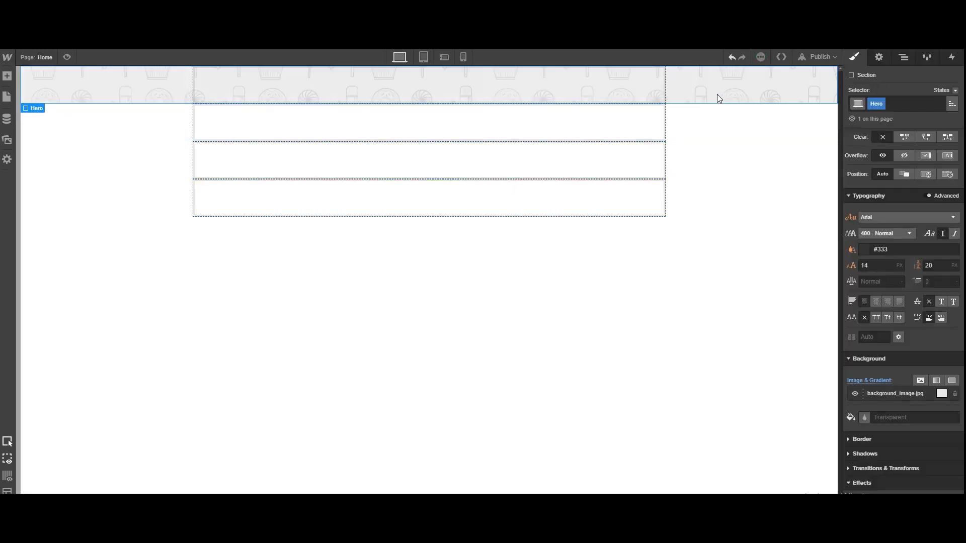
Set the Hero section's width to 100% and its height to 400 px.
{"action": "left_click", "coordinate": [701, 157]}
{"action": "left_click", "coordinate": [732, 97]}
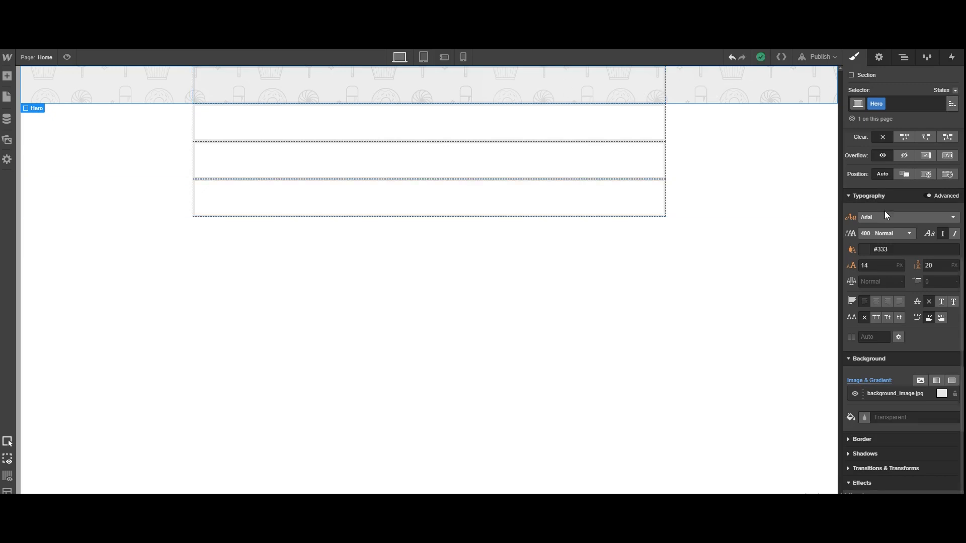
{"action": "scroll", "coordinate": [946, 241], "scroll_direction": "up", "scroll_amount": 4}
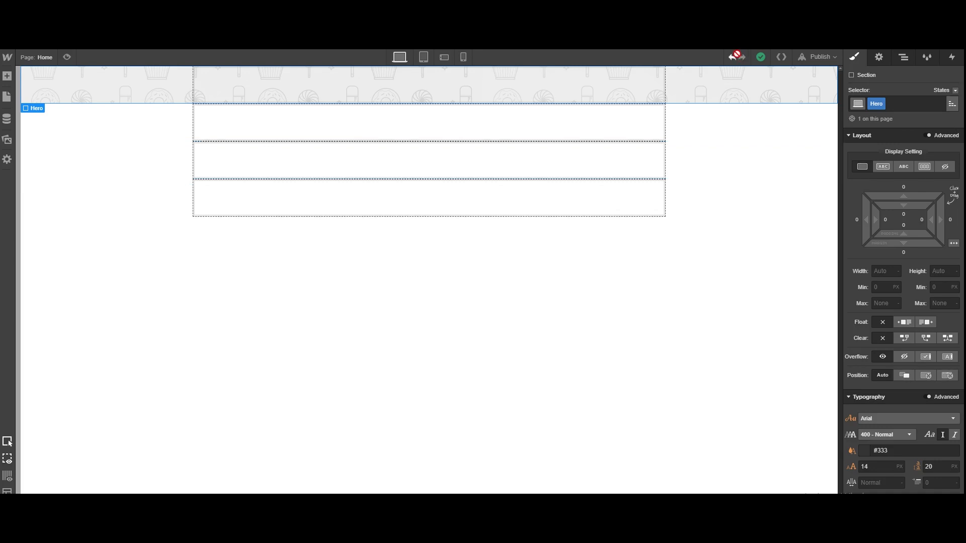
{"action": "left_click", "coordinate": [889, 272]}
{"action": "type", "text": "100%"}
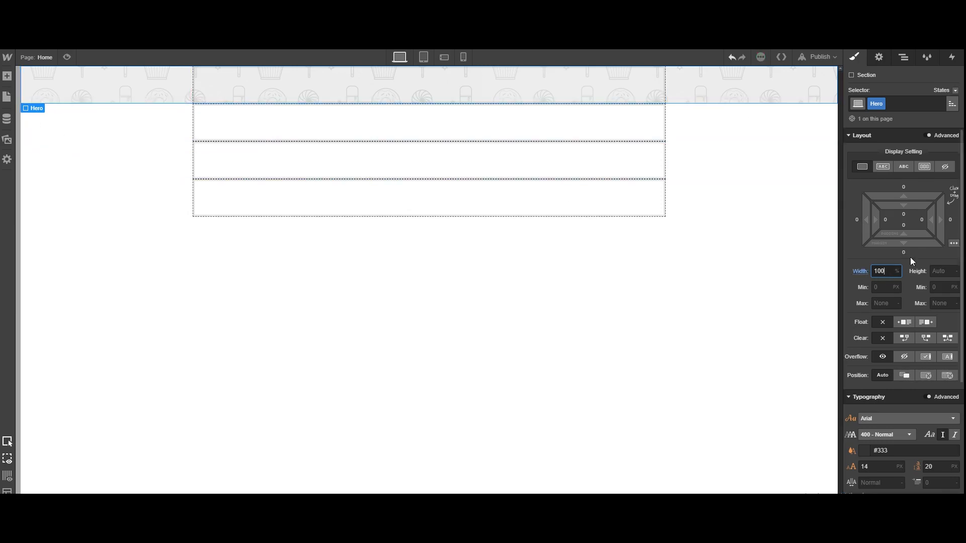
{"action": "left_click", "coordinate": [946, 274]}
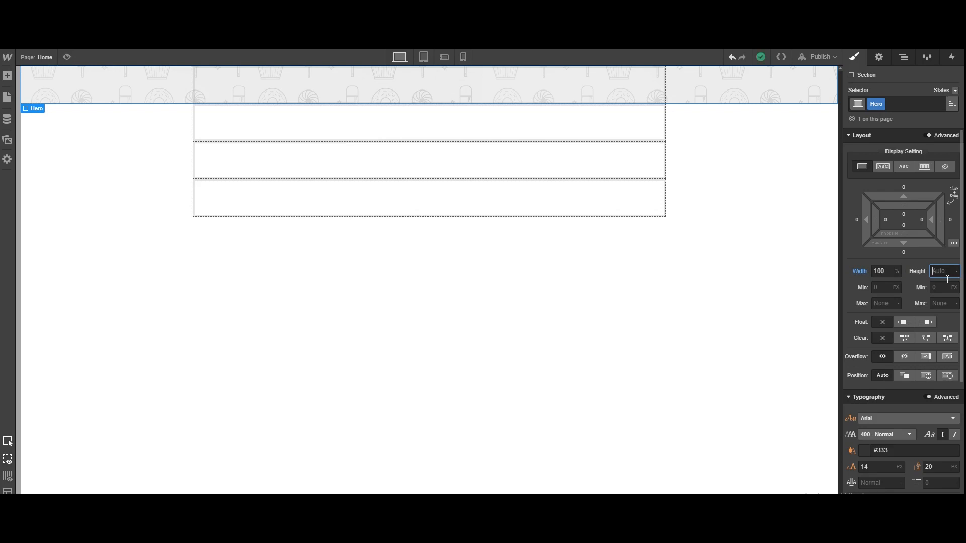
{"action": "type", "text": "400px"}
{"action": "key", "text": "Return"}
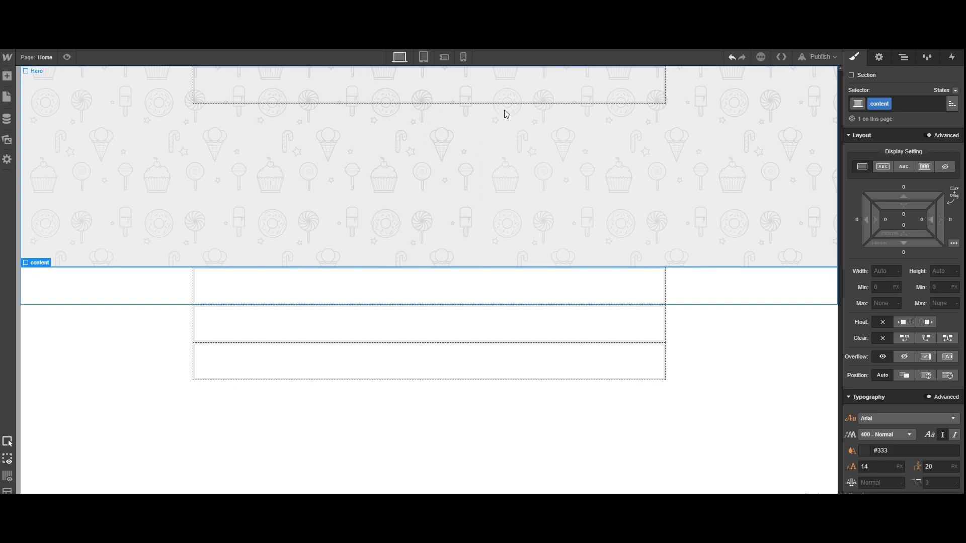
Compare the Hero section with its container and check how the containers are nested in the page's element hierarchy.
{"action": "left_click", "coordinate": [511, 95]}
{"action": "left_click", "coordinate": [716, 157]}
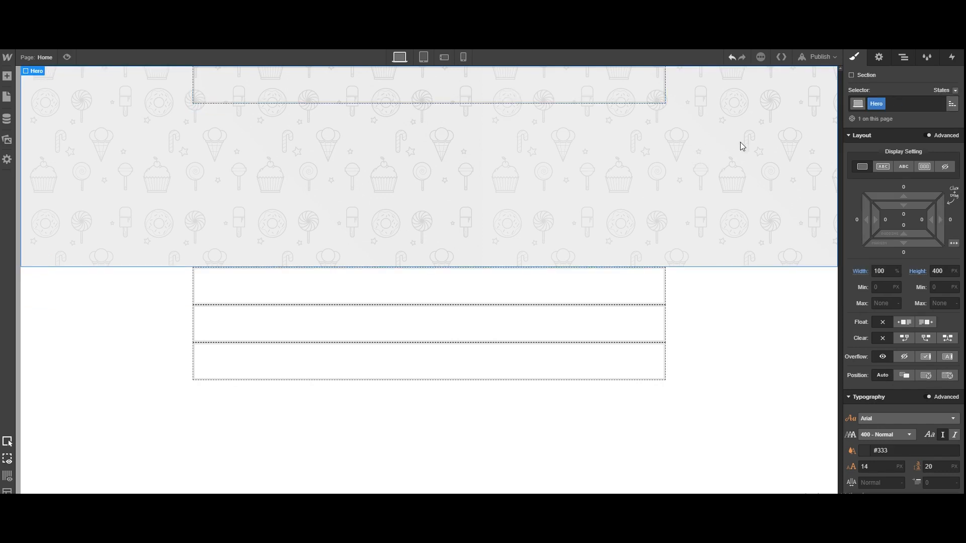
{"action": "left_click", "coordinate": [492, 95]}
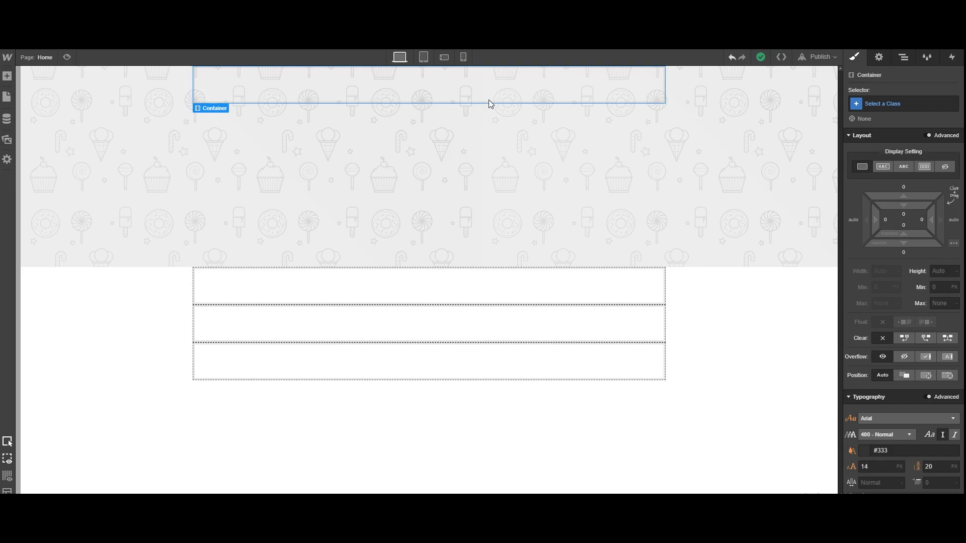
{"action": "left_click", "coordinate": [750, 154]}
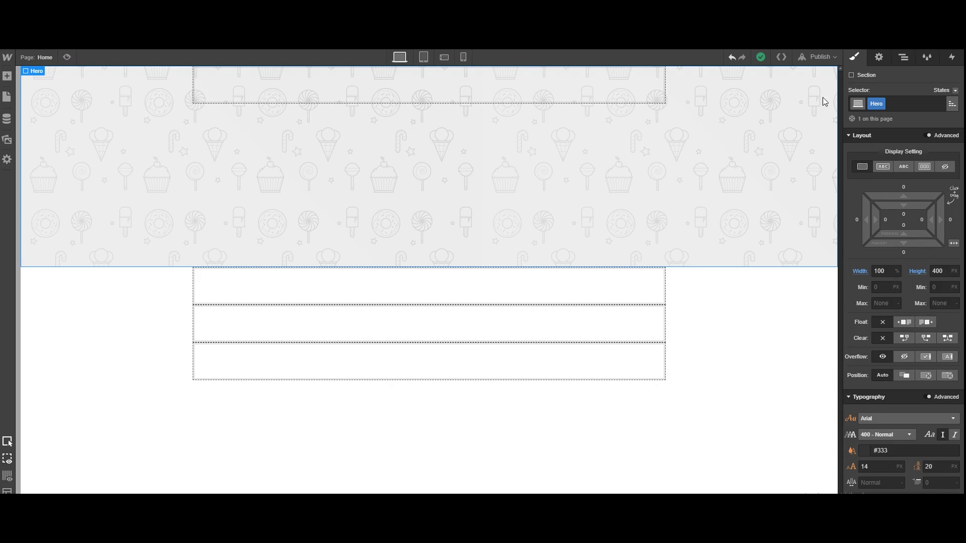
{"action": "left_click", "coordinate": [902, 57]}
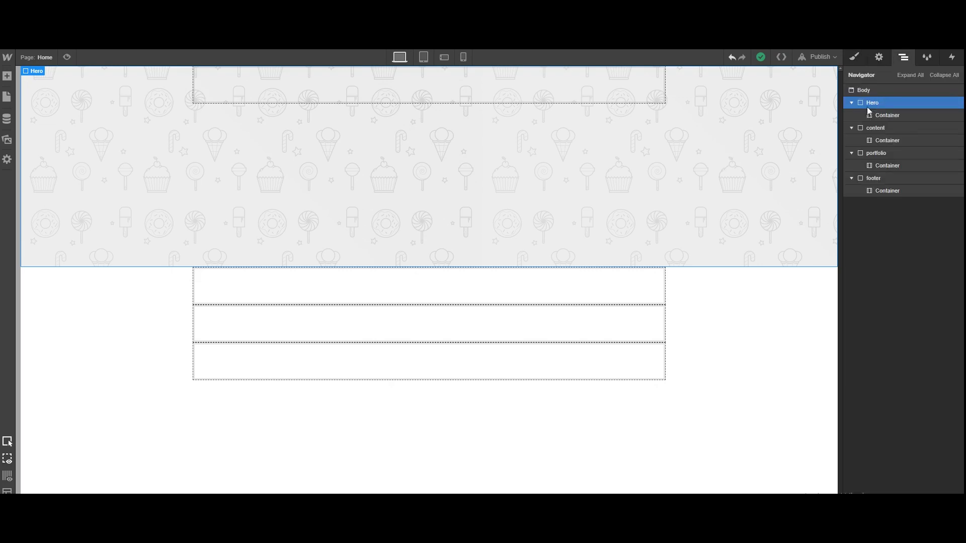
{"action": "left_click", "coordinate": [858, 57]}
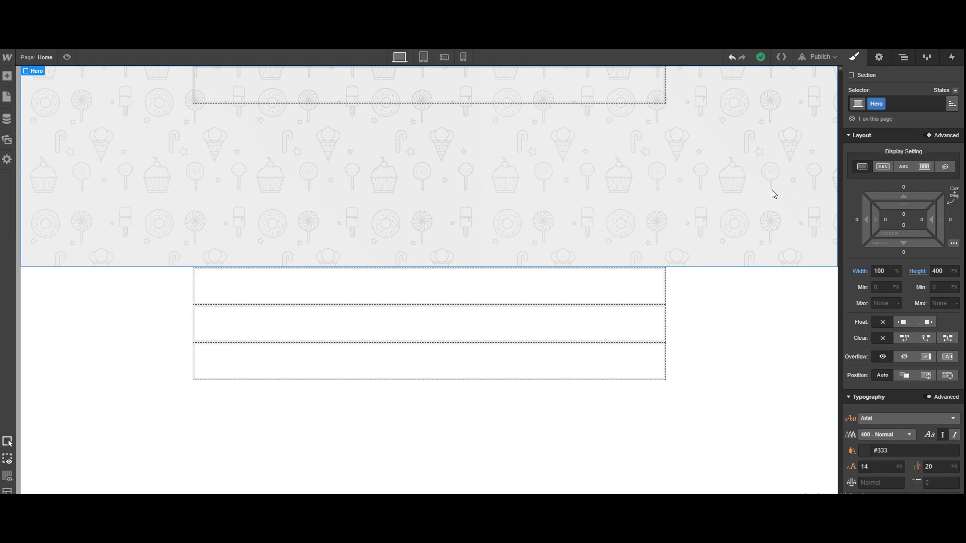
Insert a Columns element inside the Hero section's container.
{"action": "left_click", "coordinate": [592, 92]}
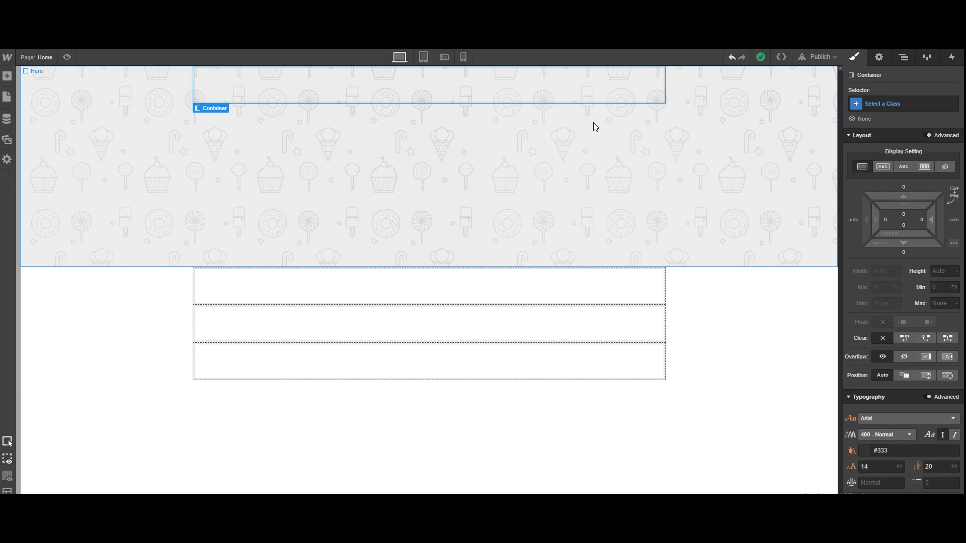
{"action": "left_click", "coordinate": [7, 77]}
{"action": "left_click_drag", "start_coordinate": [125, 161], "coordinate": [430, 113]}
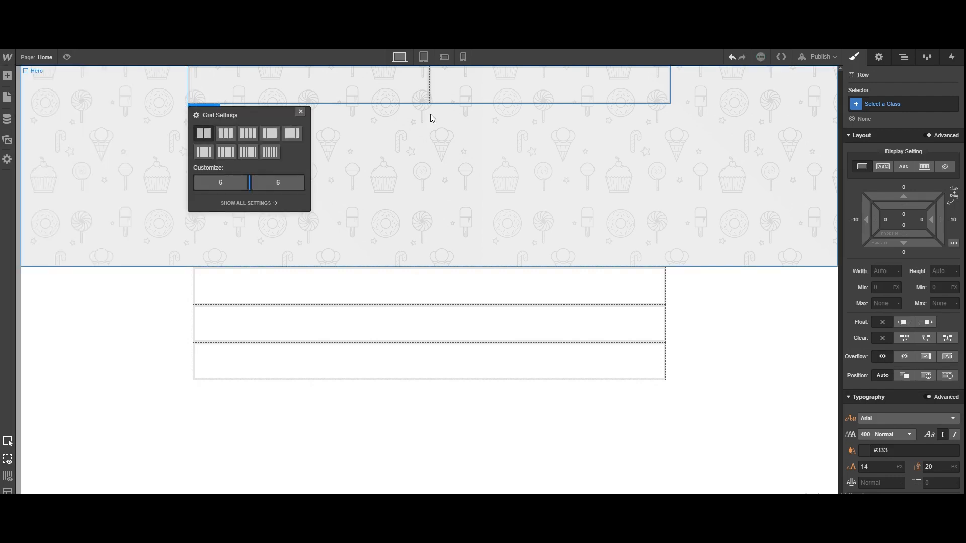
{"action": "left_click", "coordinate": [345, 84]}
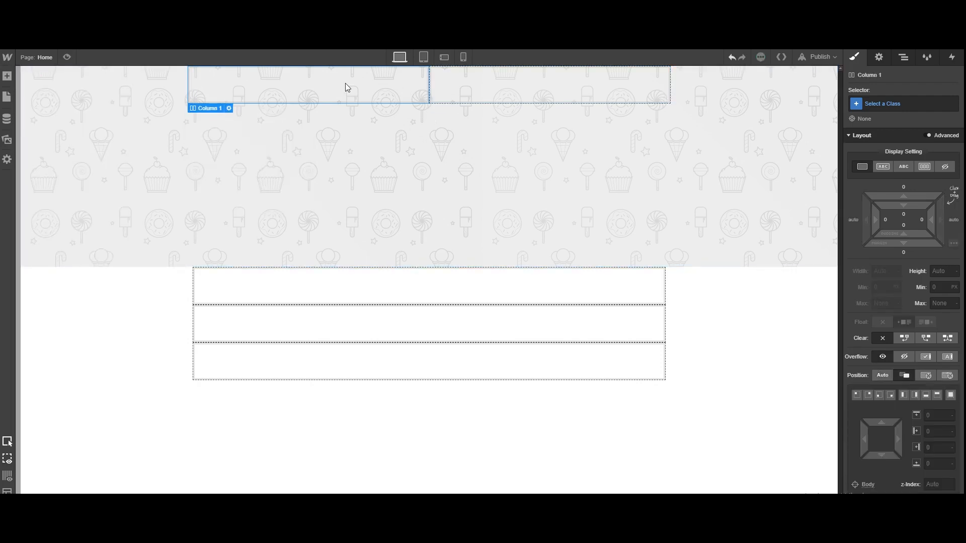
{"action": "left_click", "coordinate": [524, 86]}
{"action": "left_click", "coordinate": [397, 76]}
{"action": "left_click", "coordinate": [433, 83]}
{"action": "left_click", "coordinate": [403, 88]}
{"action": "left_click", "coordinate": [599, 92]}
Change the grid layout of the Hero container's row to three equal columns (4-4-4).
{"action": "left_click", "coordinate": [347, 82]}
{"action": "left_click", "coordinate": [229, 109]}
{"action": "left_click", "coordinate": [224, 133]}
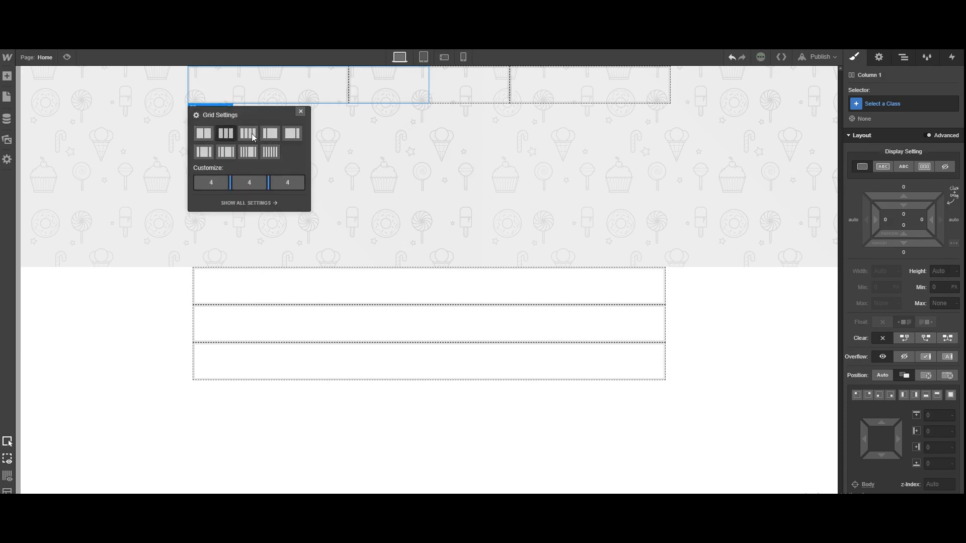
{"action": "left_click", "coordinate": [210, 135]}
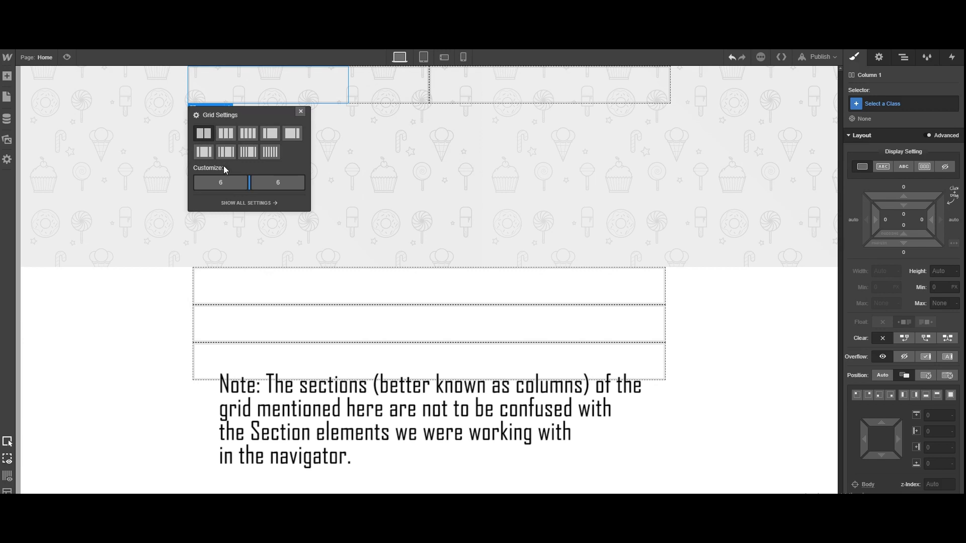
{"action": "left_click", "coordinate": [226, 133]}
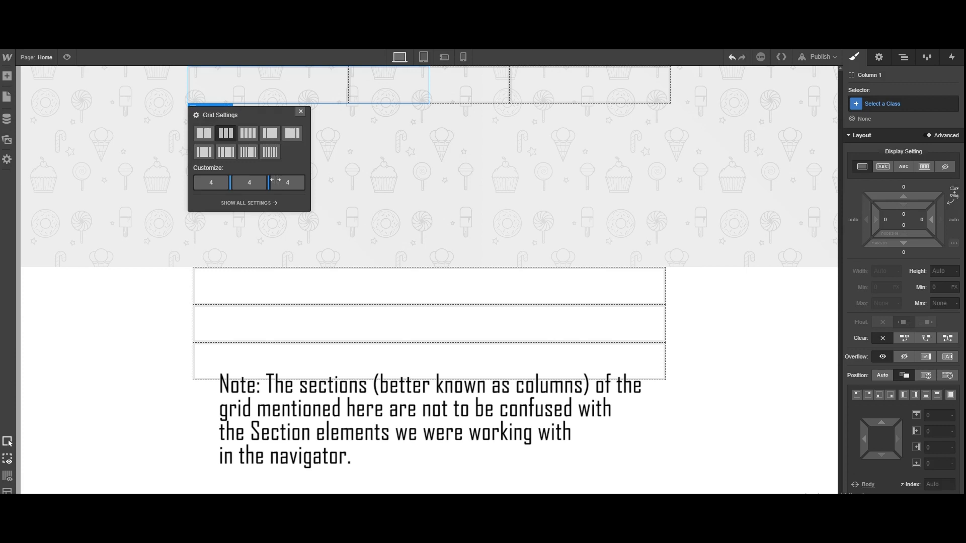
Change the Hero row's grid layout to two equal columns and insert an Image element in the first column.
{"action": "left_click", "coordinate": [270, 152]}
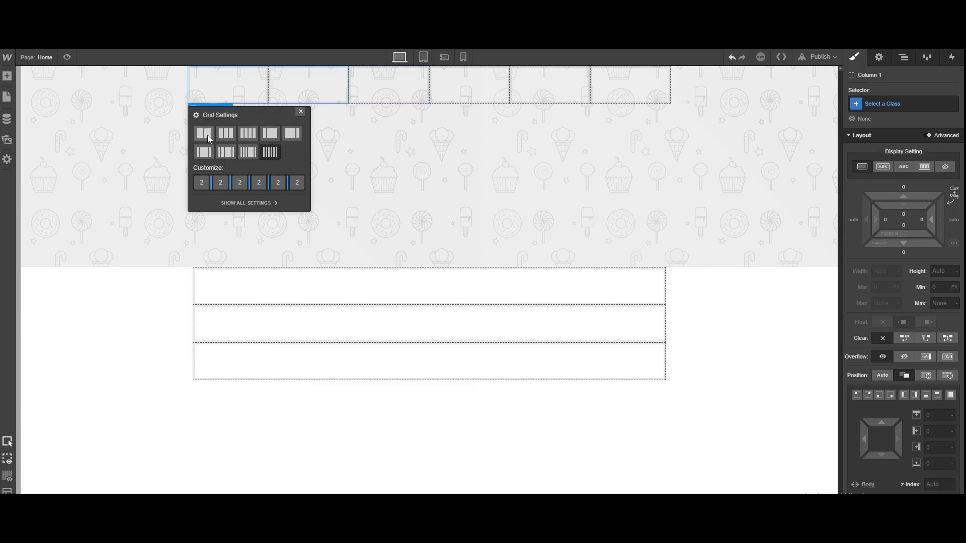
{"action": "left_click", "coordinate": [209, 133]}
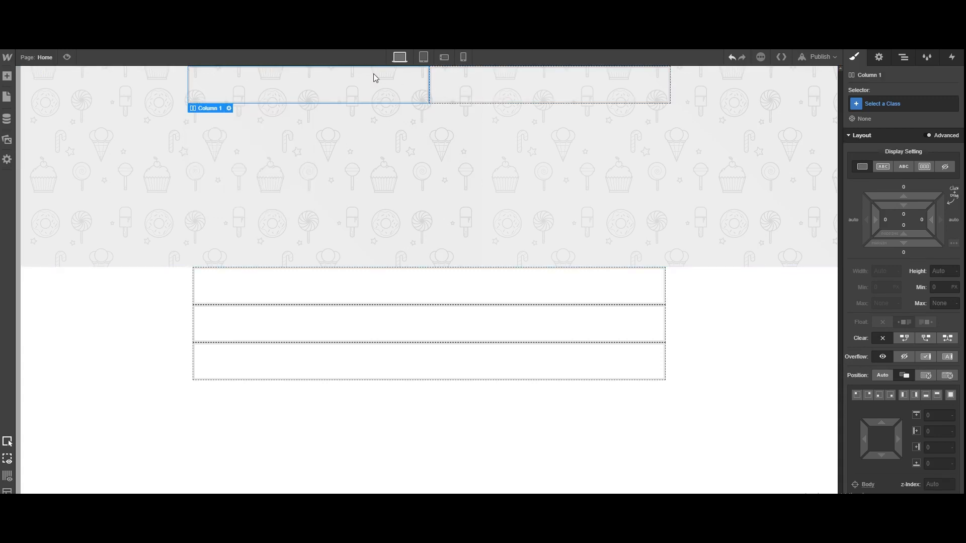
{"action": "left_click", "coordinate": [7, 77]}
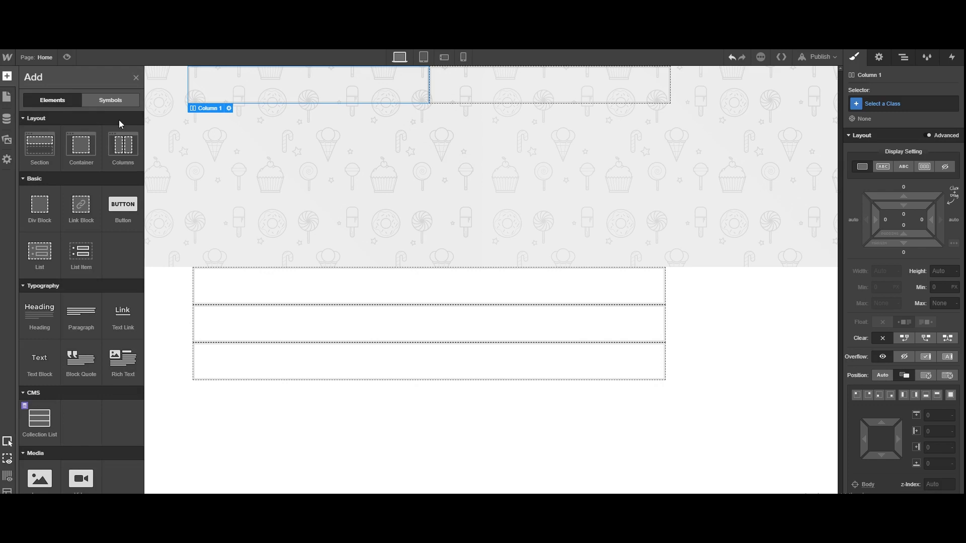
{"action": "left_click", "coordinate": [44, 475]}
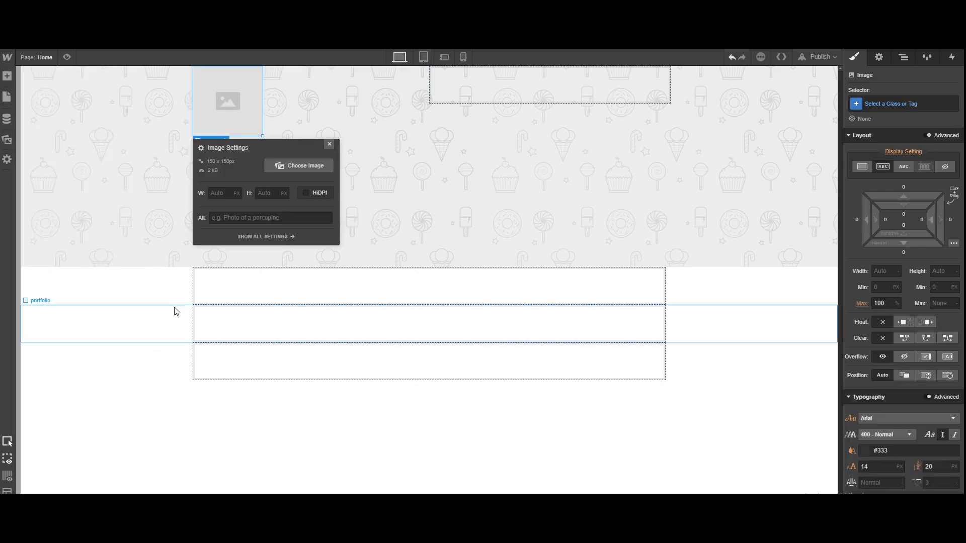
Upload the headonastick picture from the Desktop folder as the source of the new Image element.
{"action": "left_click", "coordinate": [295, 165]}
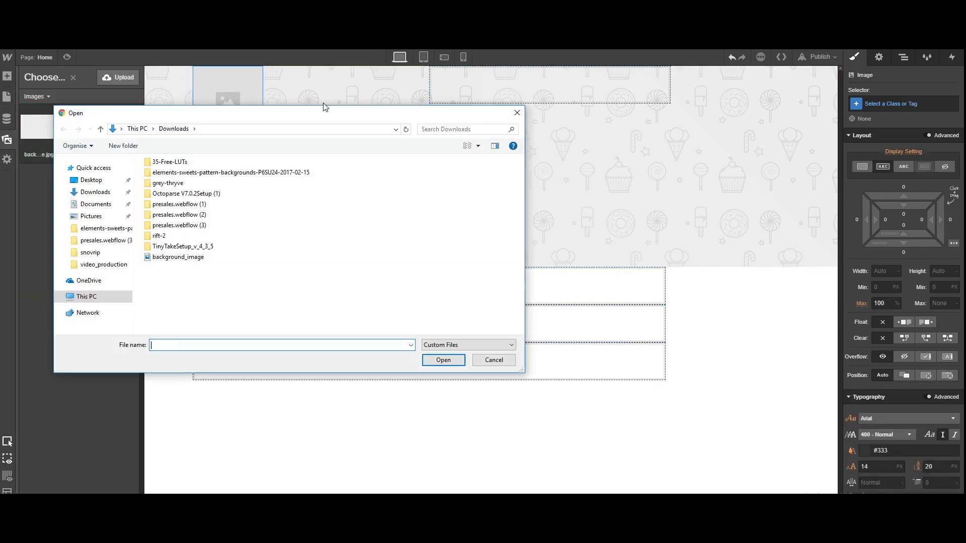
{"action": "left_click", "coordinate": [91, 179]}
{"action": "left_click_drag", "start_coordinate": [521, 164], "coordinate": [515, 261]}
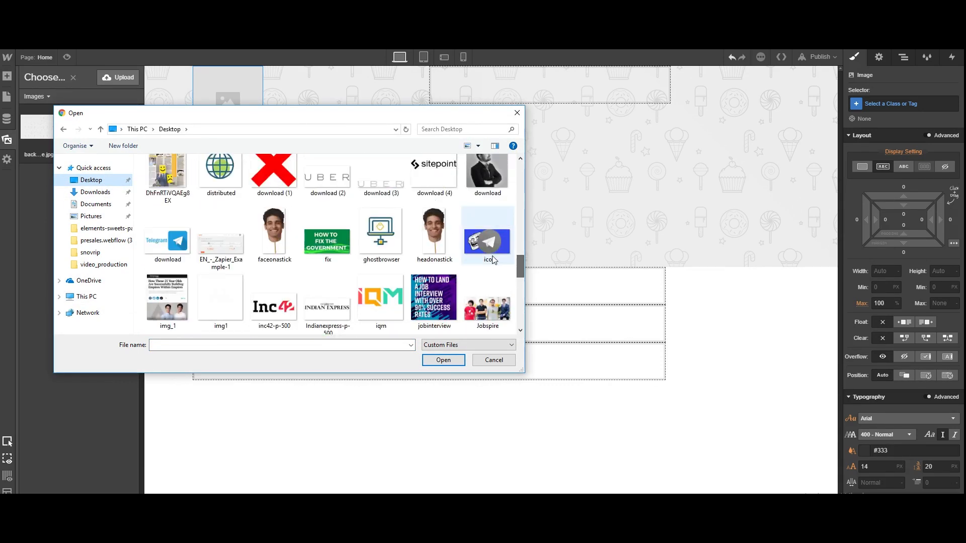
{"action": "double_click", "coordinate": [434, 235]}
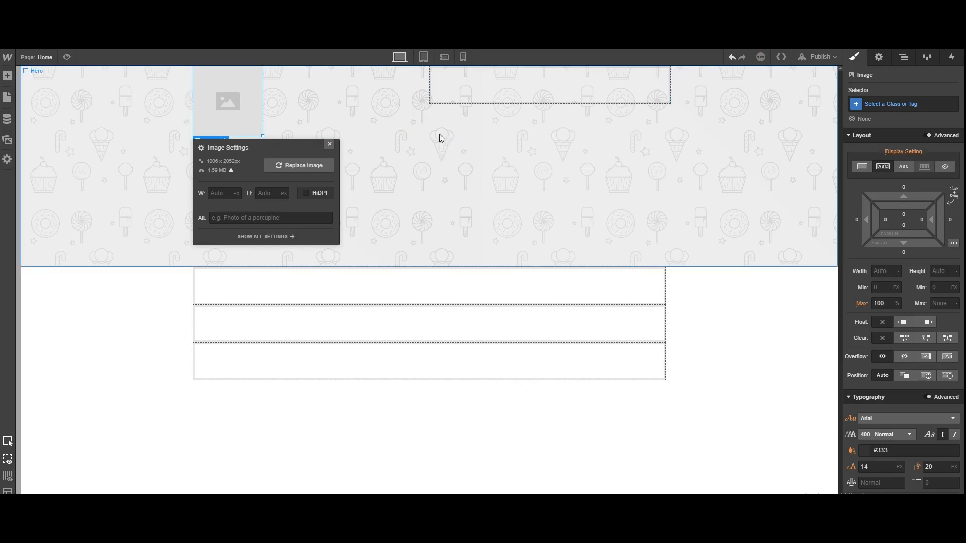
{"action": "left_click", "coordinate": [724, 217]}
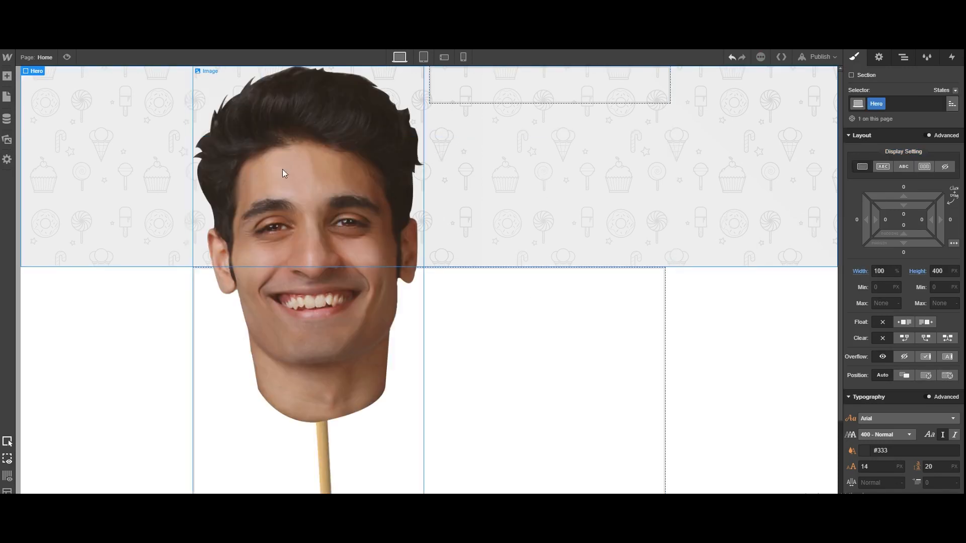
Resize the head image in the first column, trying a width of 250 px and settling on 200 px.
{"action": "left_click", "coordinate": [268, 145]}
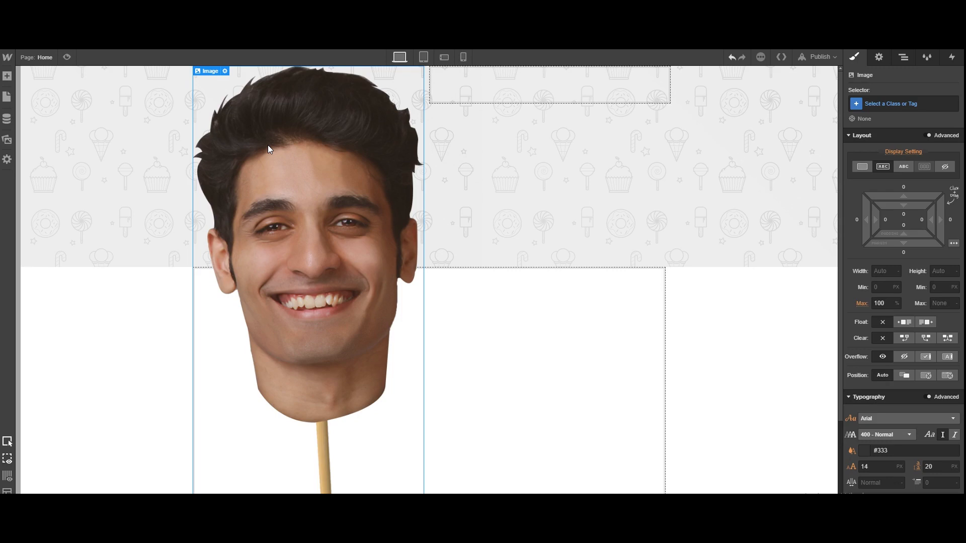
{"action": "double_click", "coordinate": [296, 150]}
{"action": "left_click", "coordinate": [223, 142]}
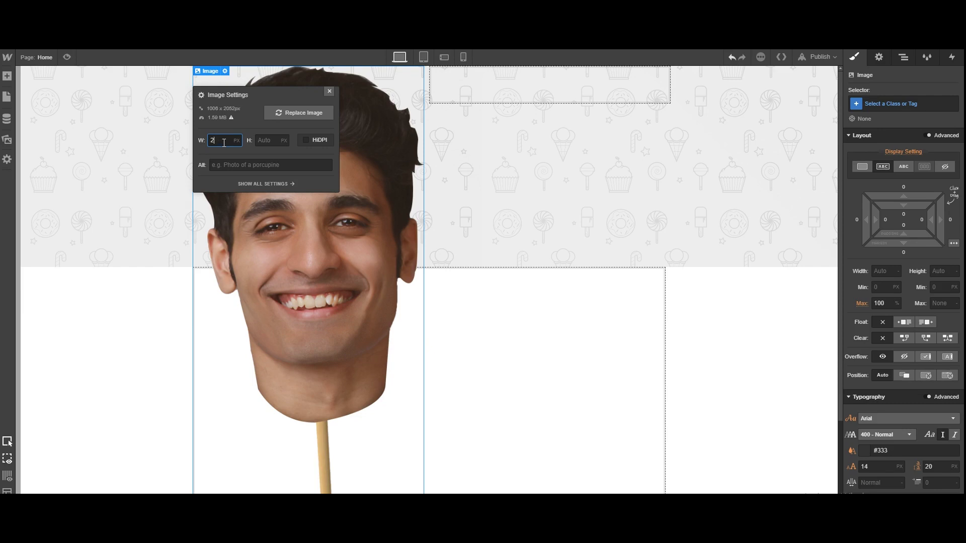
{"action": "type", "text": "250px"}
{"action": "key", "text": "Return"}
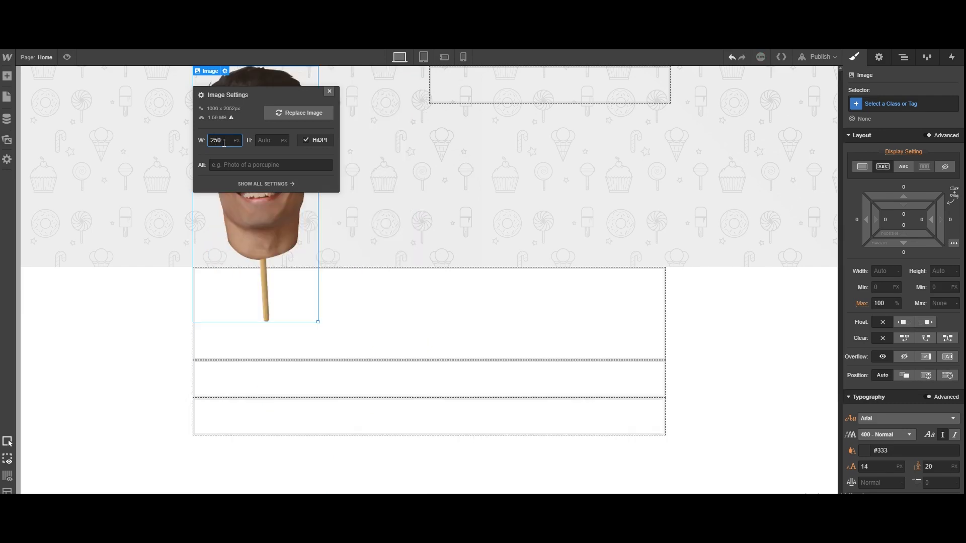
{"action": "left_click_drag", "start_coordinate": [232, 141], "coordinate": [179, 127]}
{"action": "type", "text": "20"}
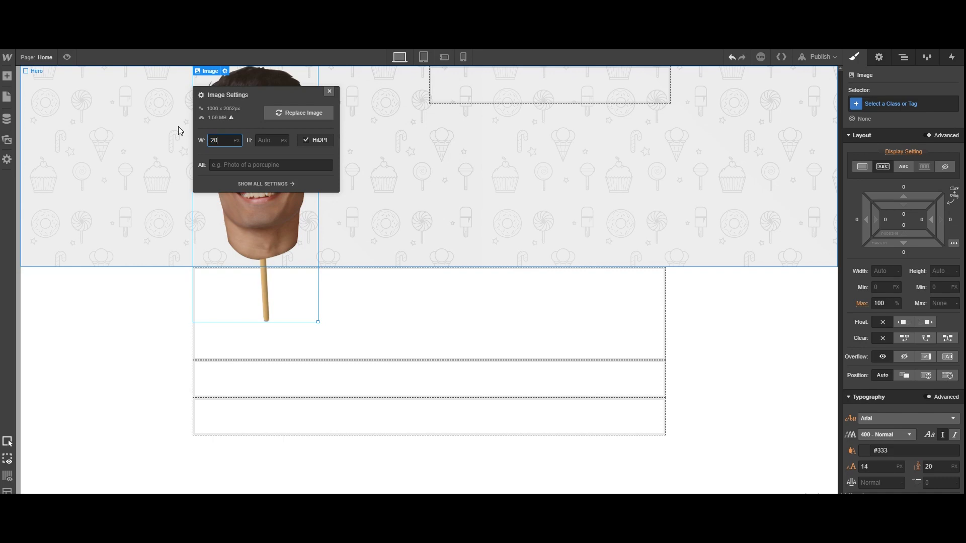
{"action": "type", "text": "0"}
{"action": "key", "text": "Return"}
{"action": "left_click", "coordinate": [552, 174]}
{"action": "left_click", "coordinate": [677, 203]}
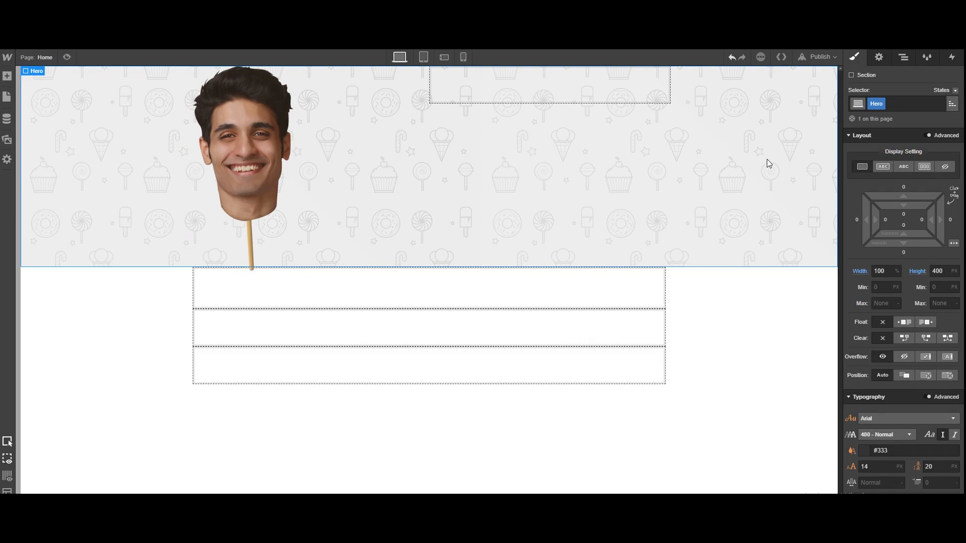
{"action": "scroll", "coordinate": [885, 252], "scroll_direction": "down", "scroll_amount": 3}
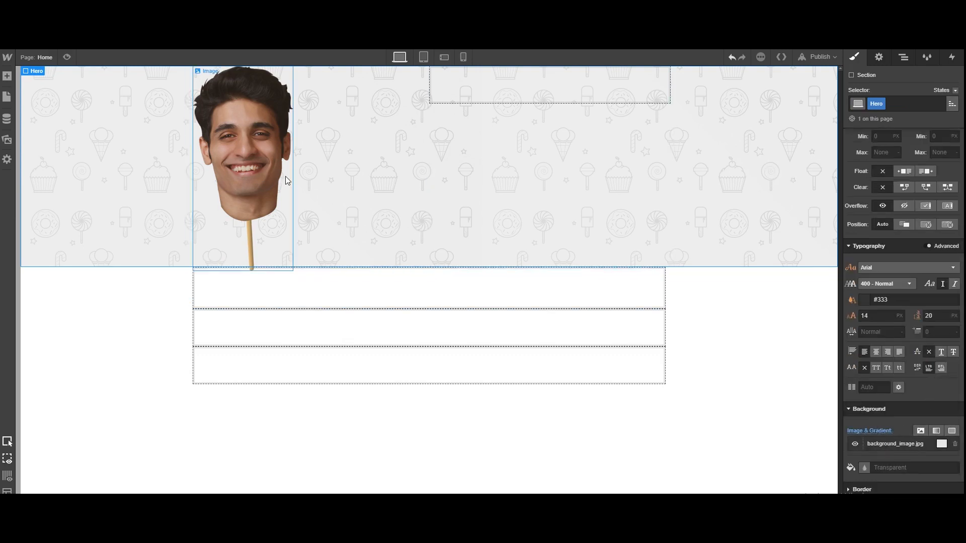
{"action": "left_click", "coordinate": [269, 171]}
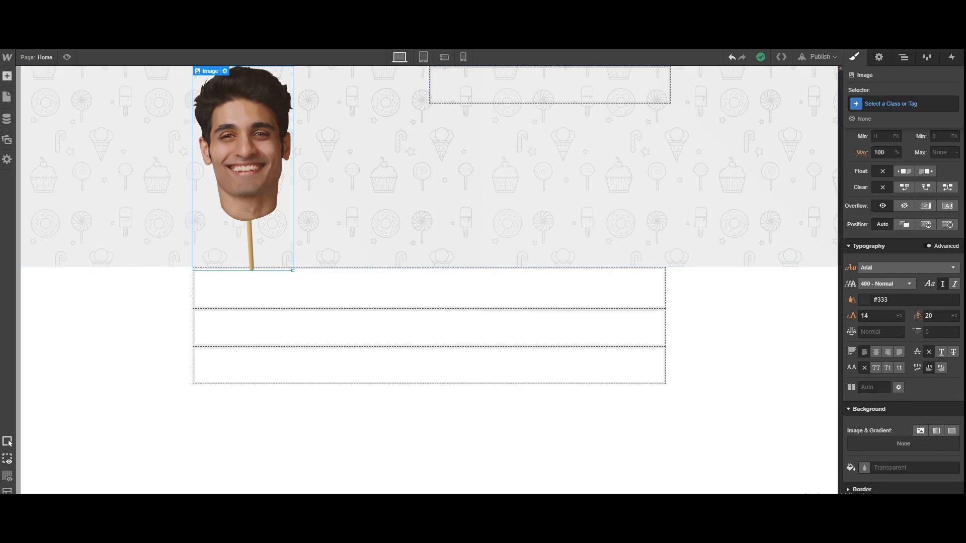
{"action": "left_click", "coordinate": [5, 78]}
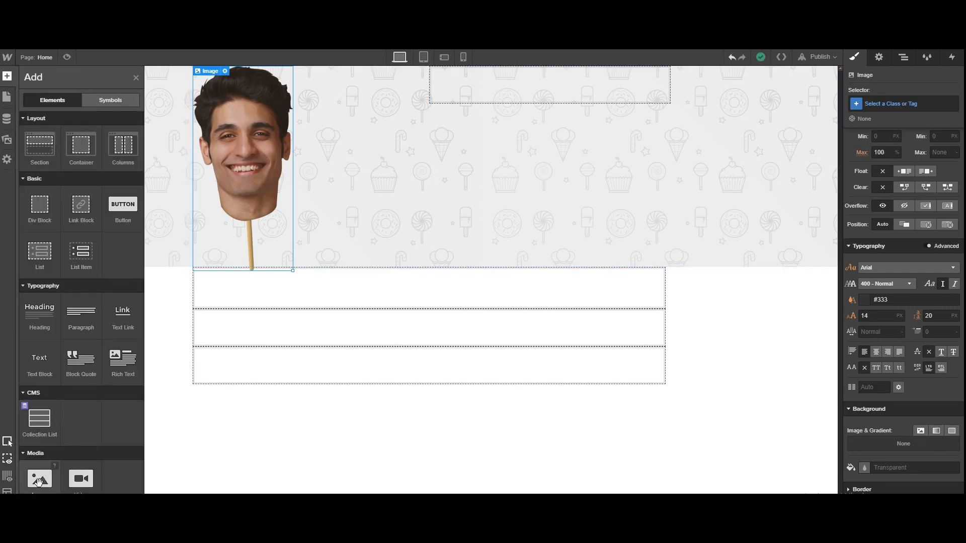
{"action": "left_click", "coordinate": [721, 174]}
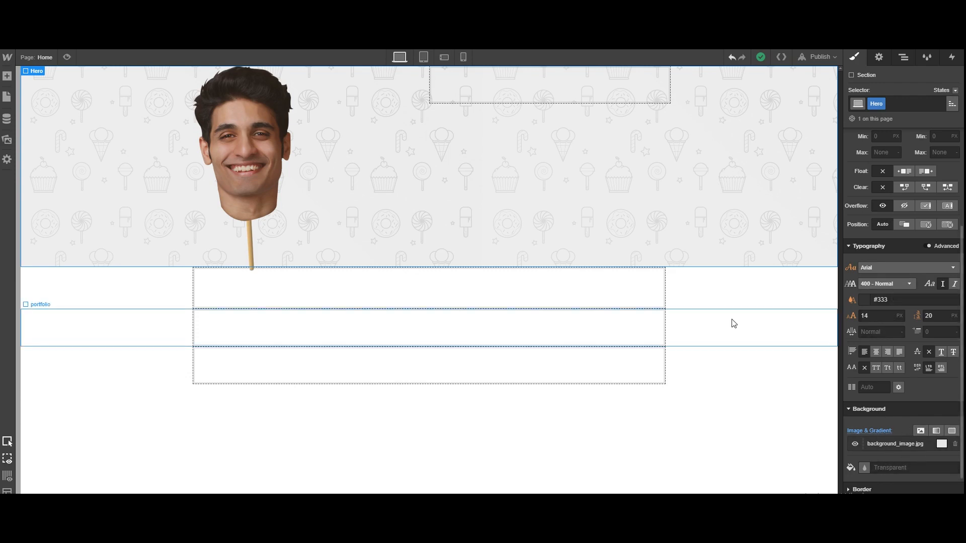
{"action": "left_click", "coordinate": [268, 124]}
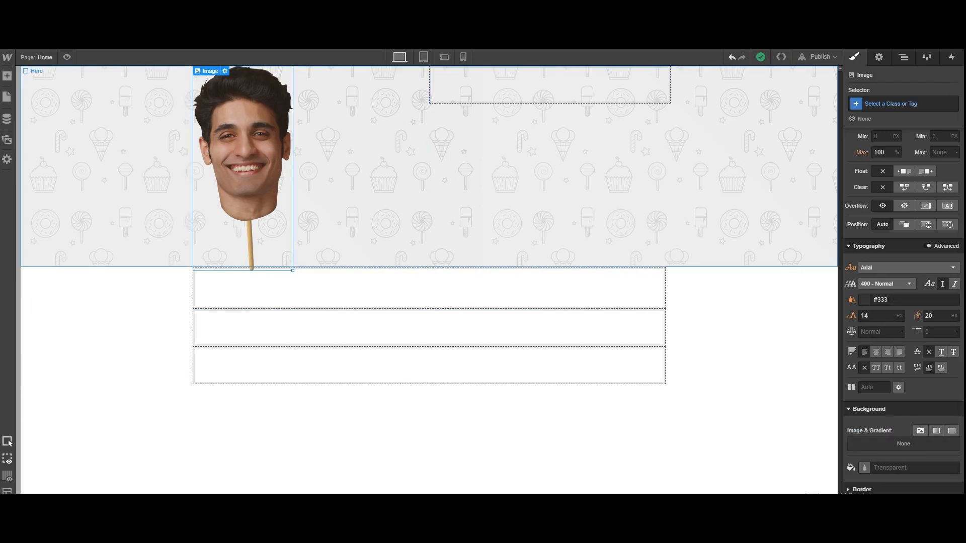
{"action": "left_click", "coordinate": [7, 76]}
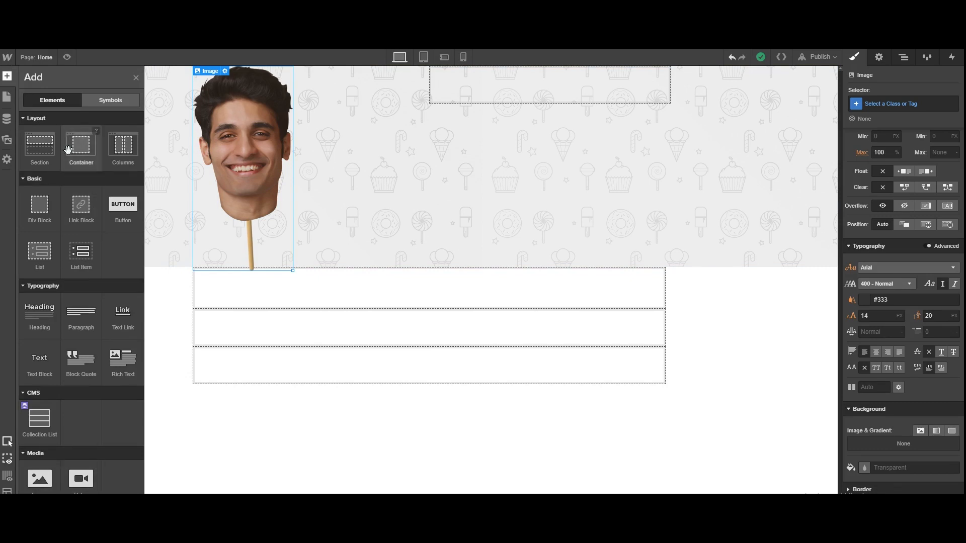
{"action": "left_click", "coordinate": [421, 164]}
{"action": "left_click", "coordinate": [260, 149]}
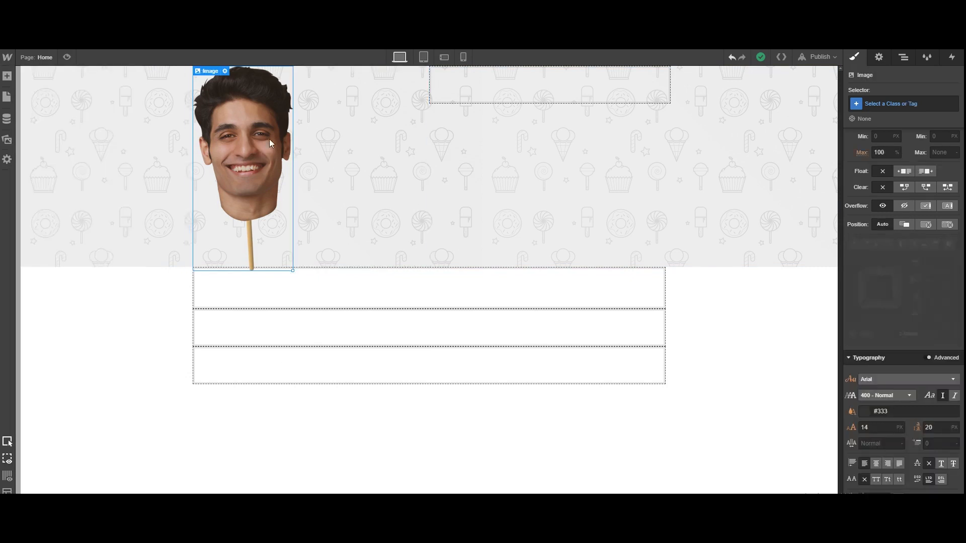
{"action": "left_click", "coordinate": [414, 140]}
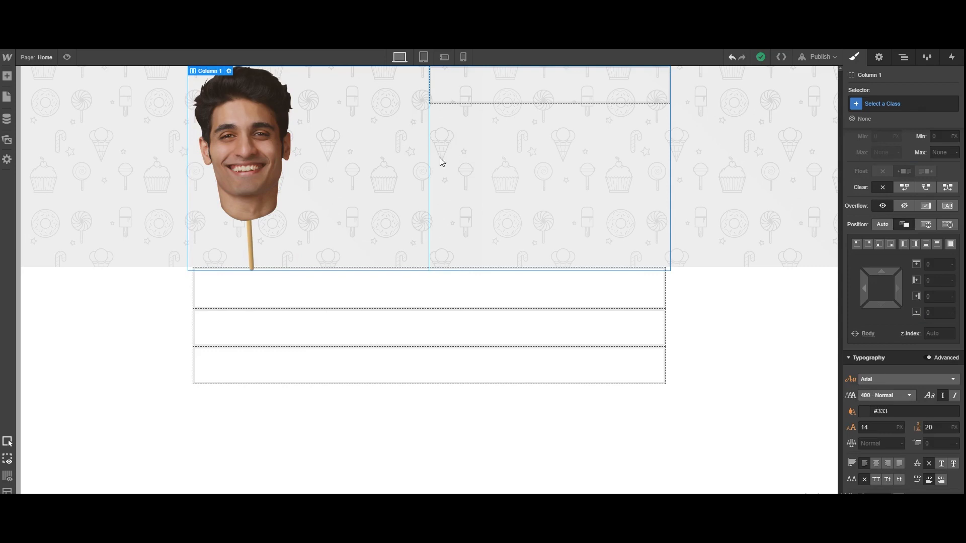
Center the head image horizontally within the Hero row's first column using automatic side margins.
{"action": "left_click", "coordinate": [257, 141]}
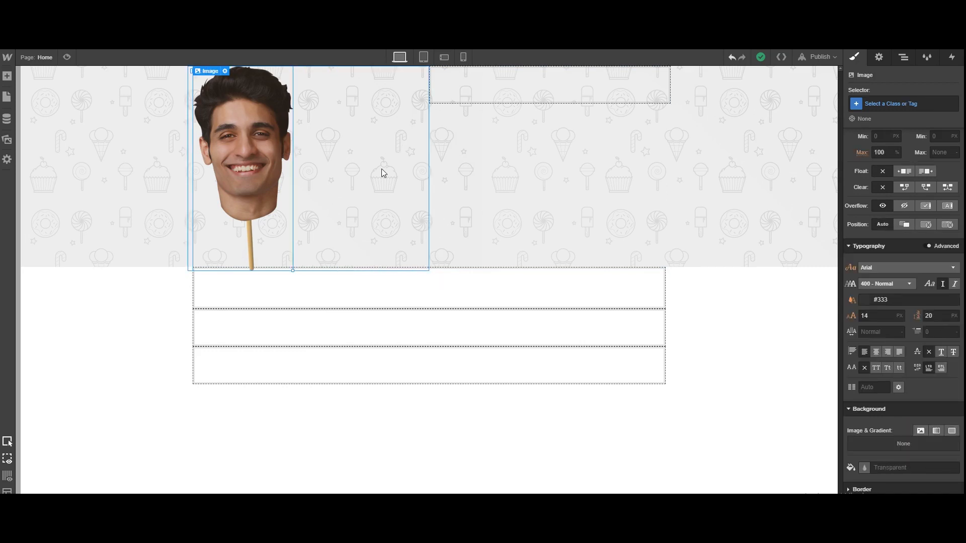
{"action": "scroll", "coordinate": [894, 265], "scroll_direction": "up", "scroll_amount": 3}
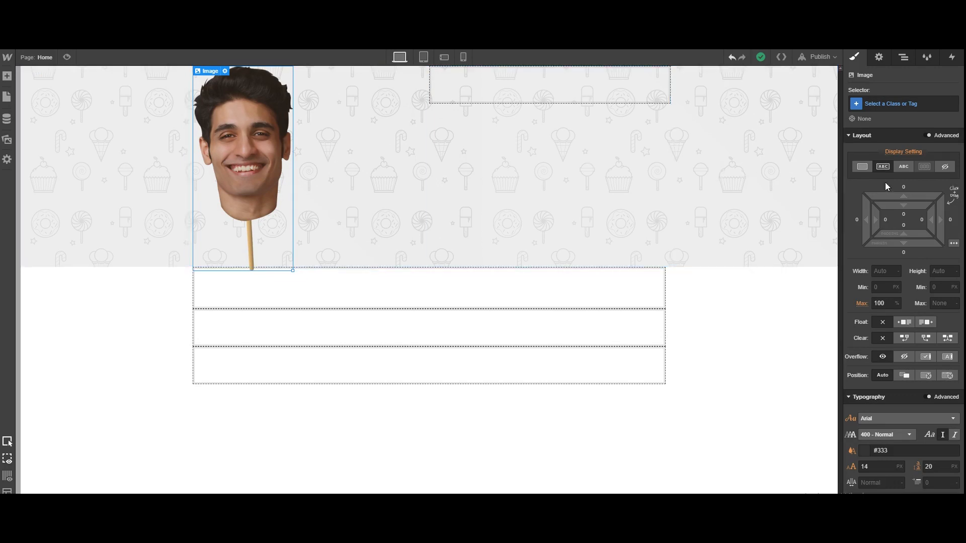
{"action": "left_click", "coordinate": [953, 245]}
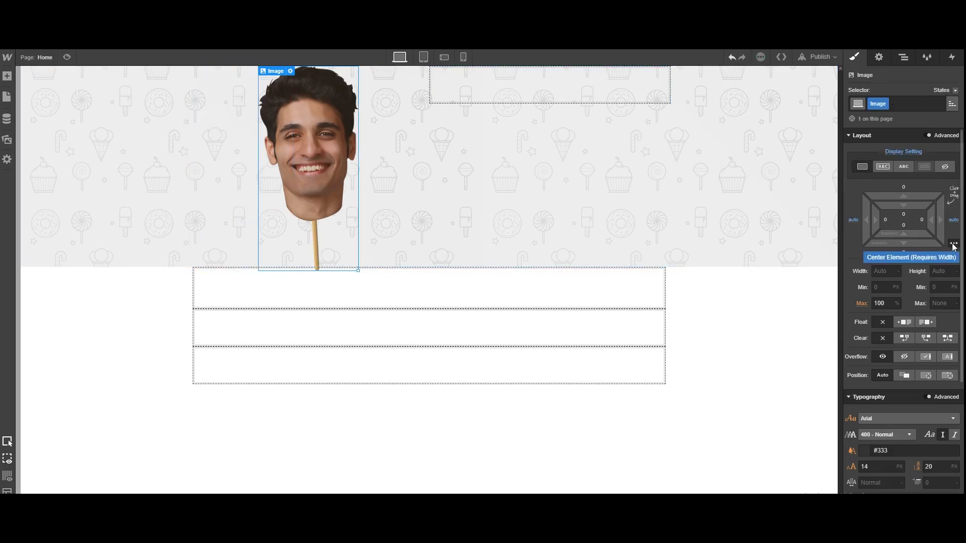
{"action": "left_click", "coordinate": [737, 195]}
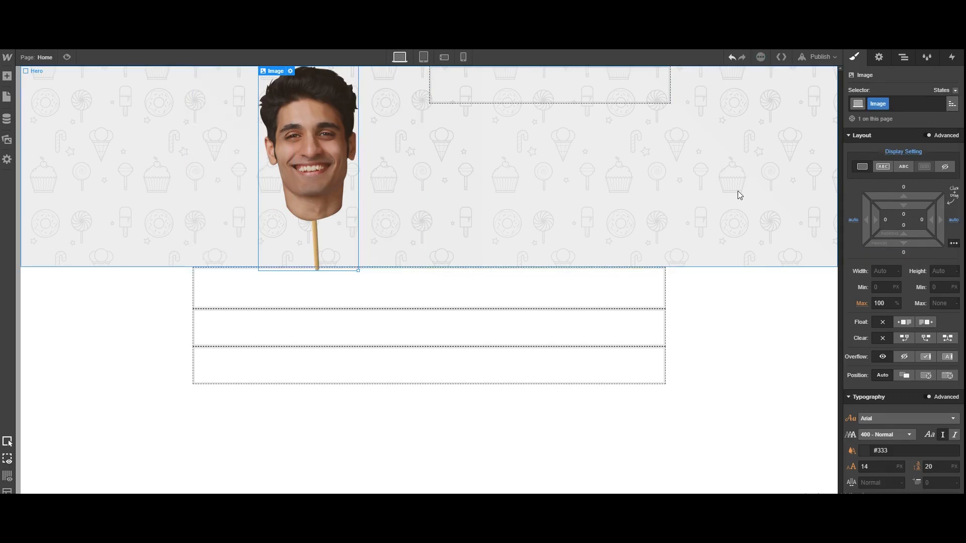
{"action": "left_click", "coordinate": [408, 157]}
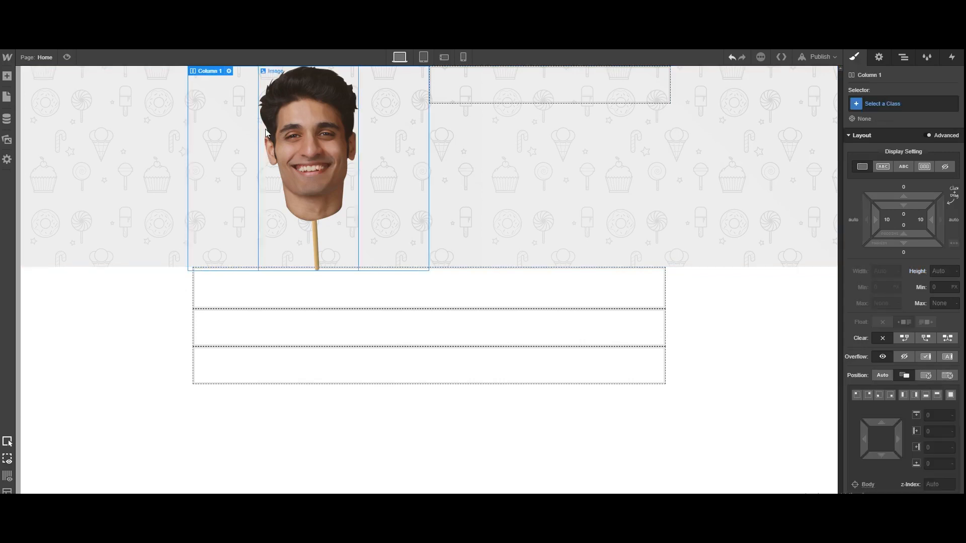
{"action": "left_click", "coordinate": [330, 174]}
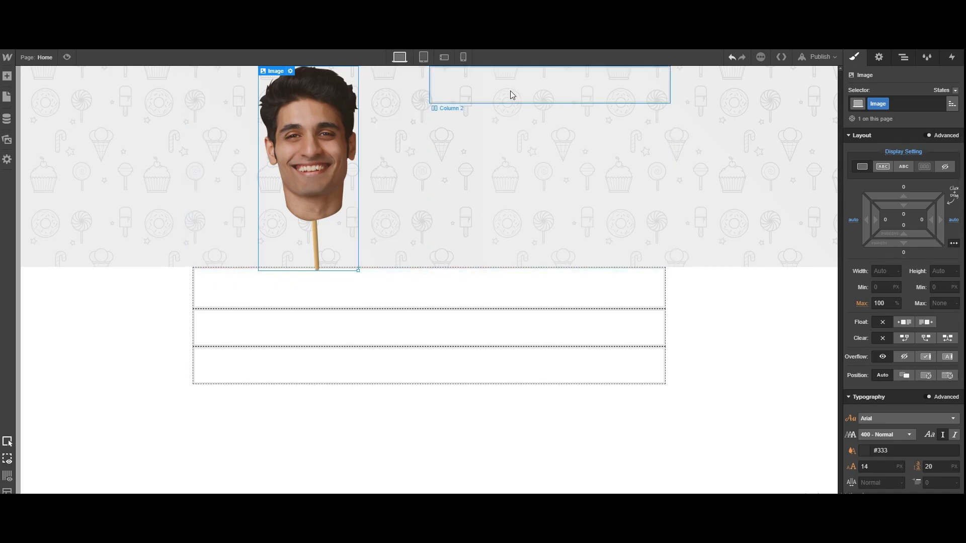
{"action": "left_click", "coordinate": [661, 161]}
{"action": "left_click", "coordinate": [699, 194]}
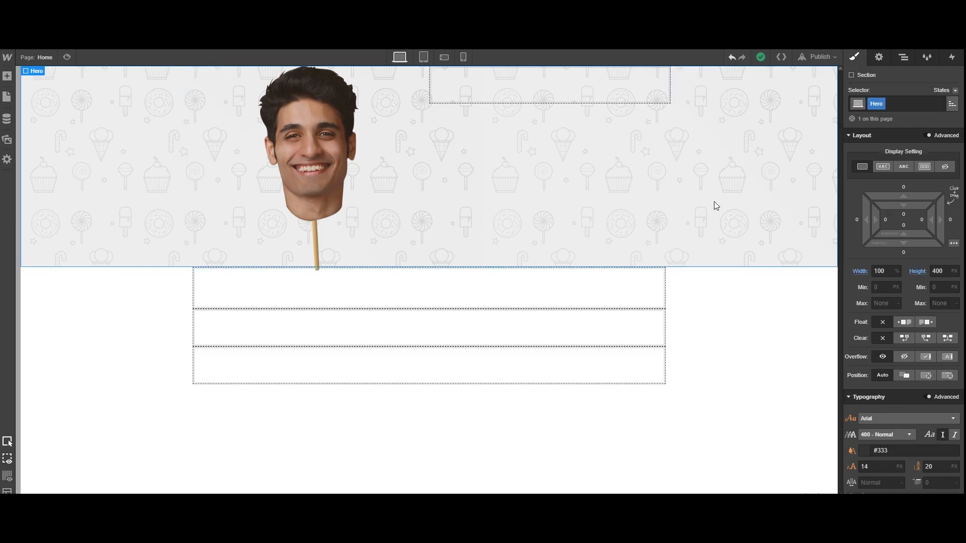
Insert an H1 Heading element into the second column of the Hero row.
{"action": "left_click", "coordinate": [549, 99]}
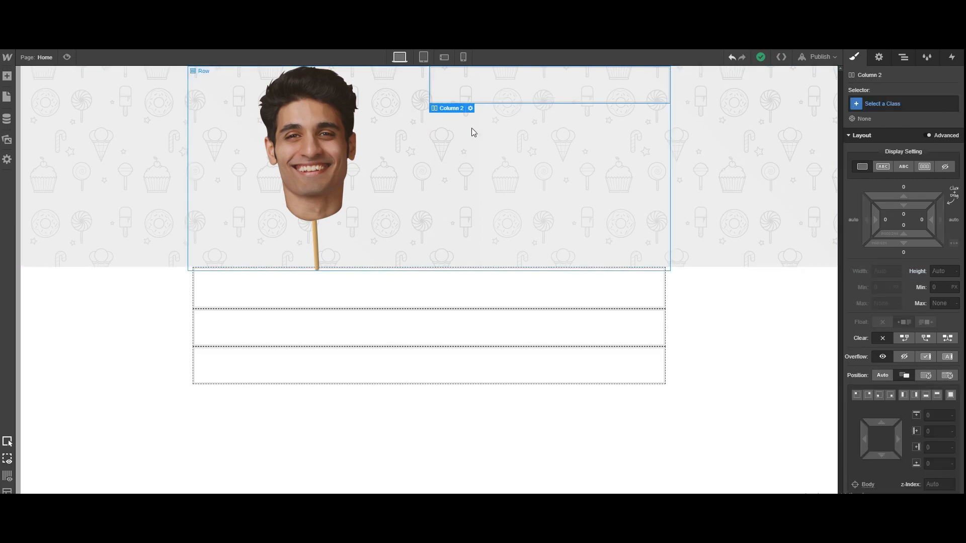
{"action": "left_click", "coordinate": [7, 76]}
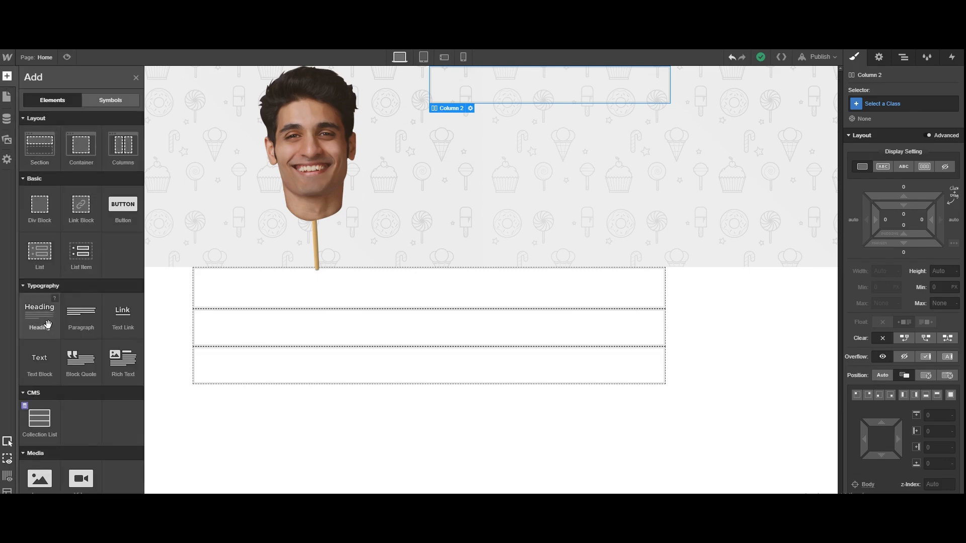
{"action": "left_click_drag", "start_coordinate": [45, 328], "coordinate": [440, 142]}
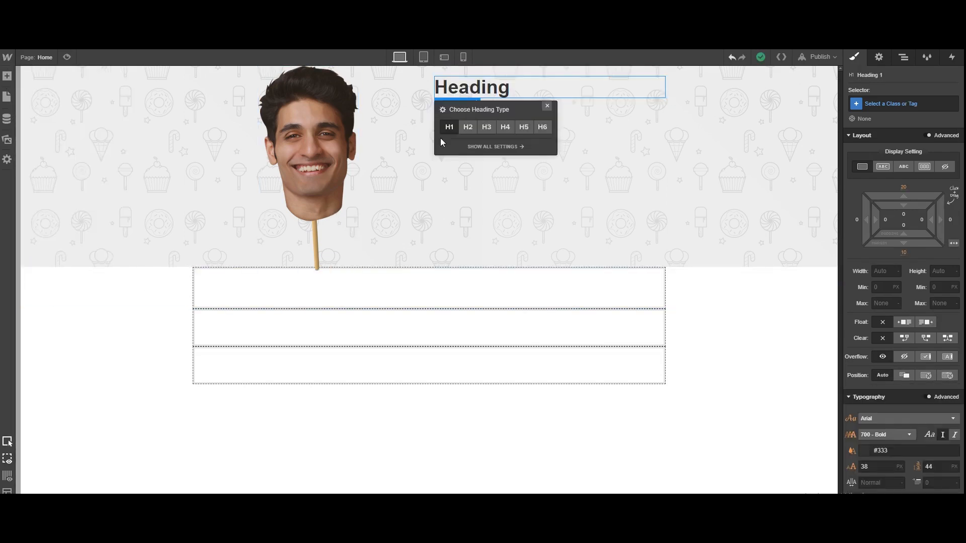
Replace the heading's placeholder text with "Hi, my name is" followed by the site owner's first name and an exclamation mark.
{"action": "double_click", "coordinate": [471, 87]}
{"action": "left_click_drag", "start_coordinate": [510, 87], "coordinate": [381, 86]}
{"action": "left_click", "coordinate": [482, 87]}
{"action": "left_click_drag", "start_coordinate": [510, 87], "coordinate": [445, 86]}
{"action": "type", "text": "i, my"}
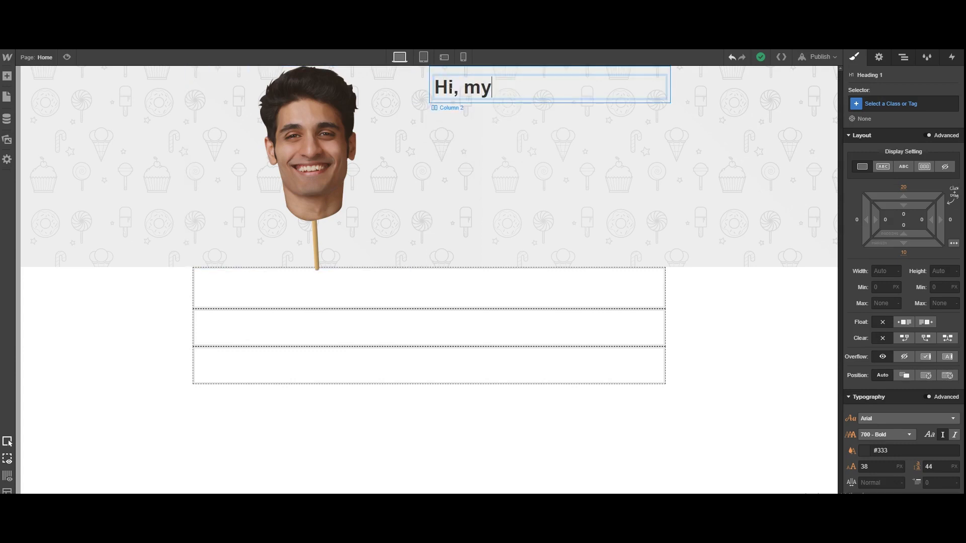
{"action": "type", "text": " name is Varun!"}
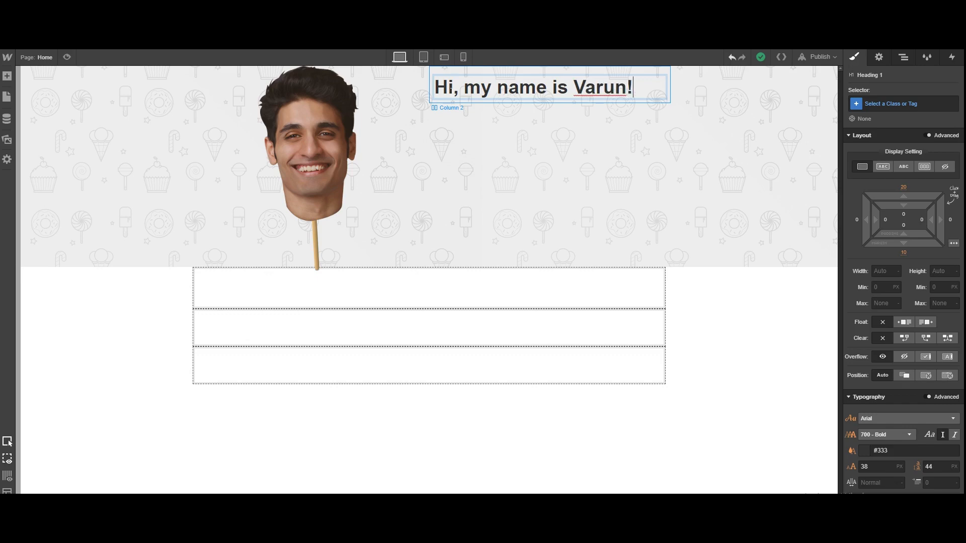
{"action": "left_click", "coordinate": [625, 107]}
{"action": "left_click", "coordinate": [632, 95]}
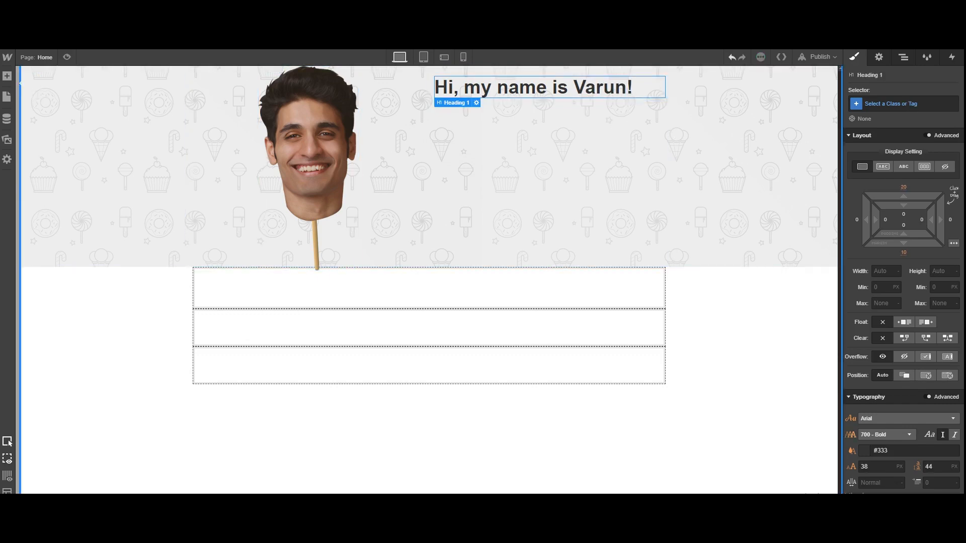
Insert a Paragraph element below the Hero heading and put "Welcome to my website." before its placeholder text.
{"action": "left_click", "coordinate": [9, 76]}
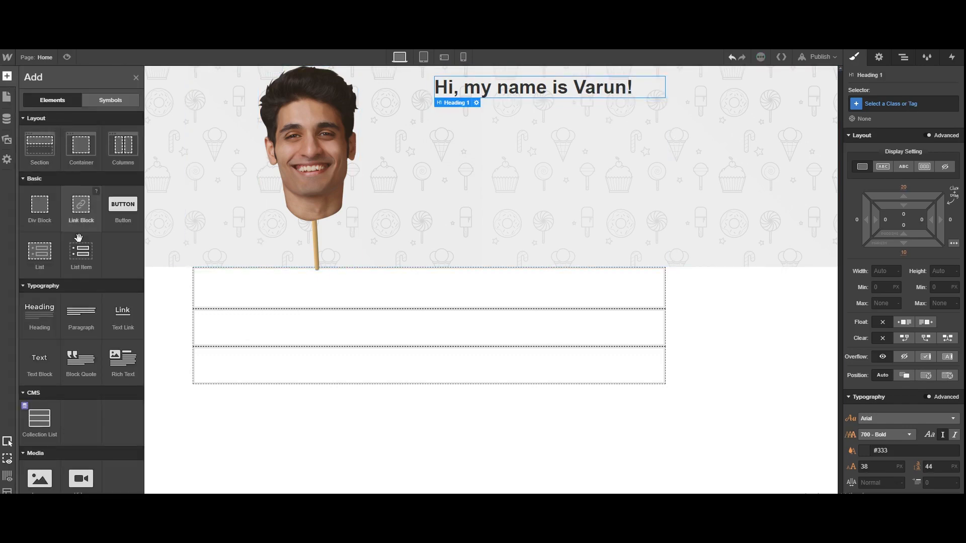
{"action": "left_click", "coordinate": [82, 327]}
{"action": "double_click", "coordinate": [485, 147]}
{"action": "left_click_drag", "start_coordinate": [539, 149], "coordinate": [436, 109]}
{"action": "left_click", "coordinate": [436, 110]}
{"action": "type", "text": "Welcome to my qwe"}
{"action": "key", "text": "BackSpace"}
{"action": "key", "text": "BackSpace"}
{"action": "key", "text": "BackSpace"}
{"action": "type", "text": "website."}
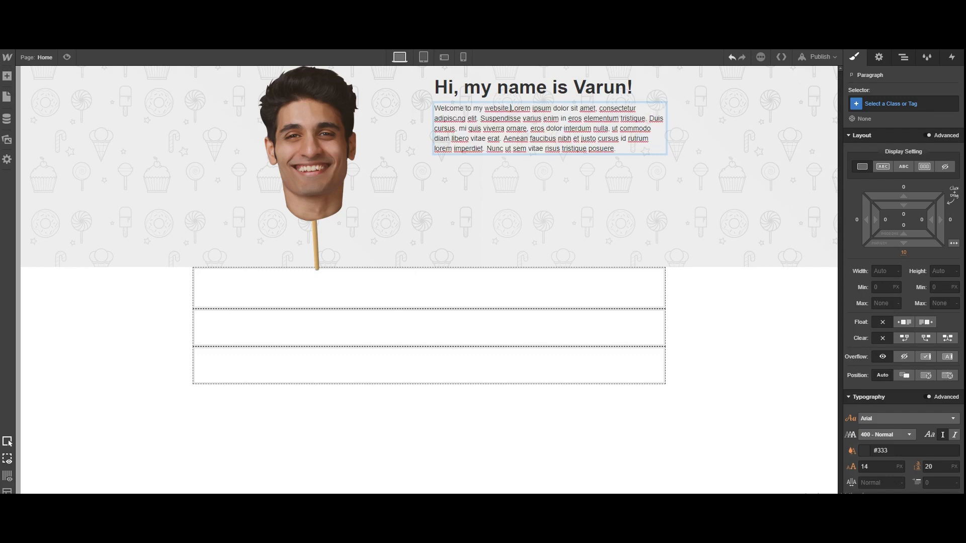
{"action": "left_click_drag", "start_coordinate": [512, 109], "coordinate": [621, 159]}
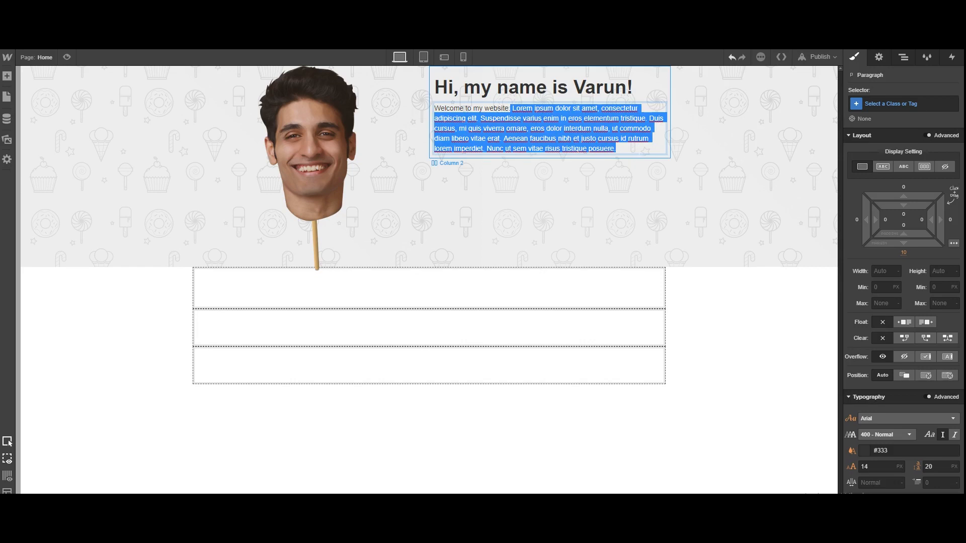
{"action": "left_click", "coordinate": [711, 160]}
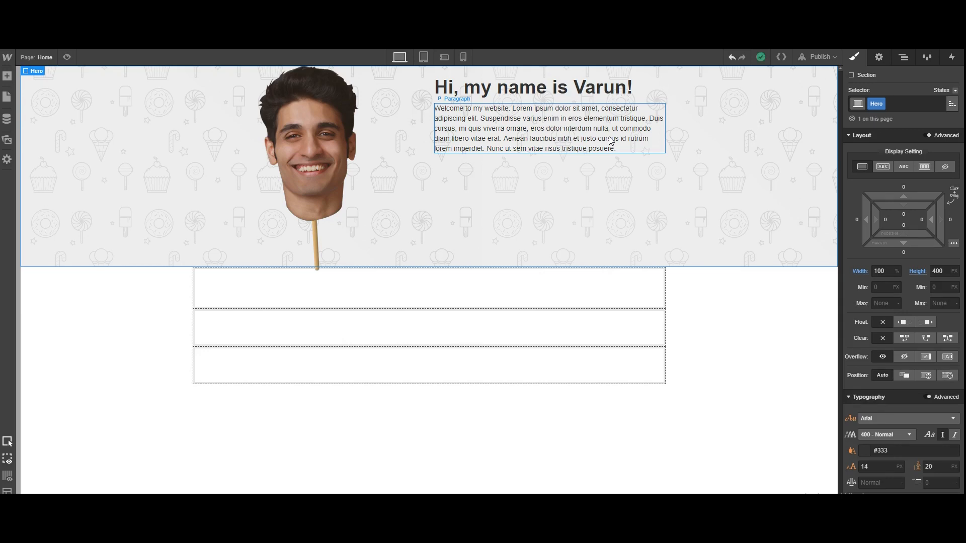
Set the font of the H1 heading in the Hero row to Exo.
{"action": "left_click", "coordinate": [594, 89]}
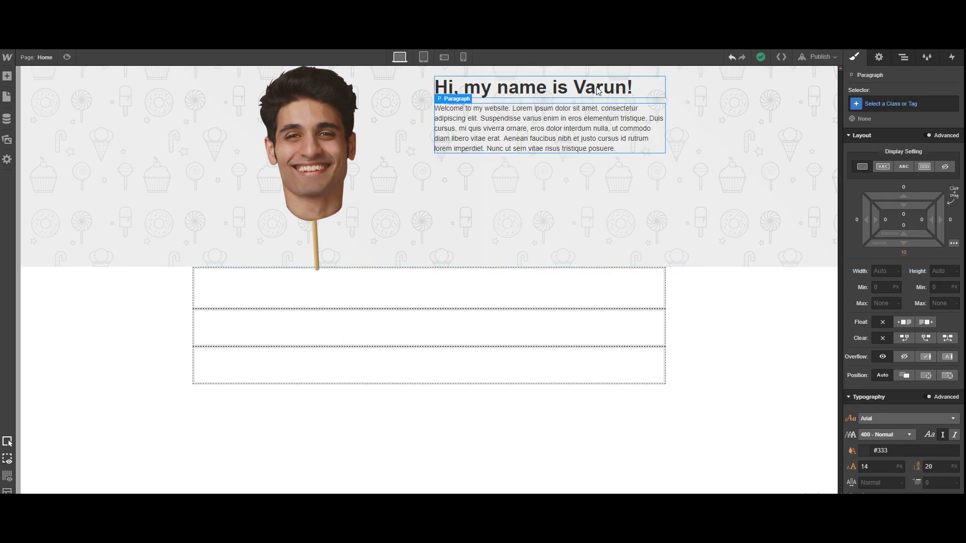
{"action": "scroll", "coordinate": [889, 384], "scroll_direction": "down", "scroll_amount": 1}
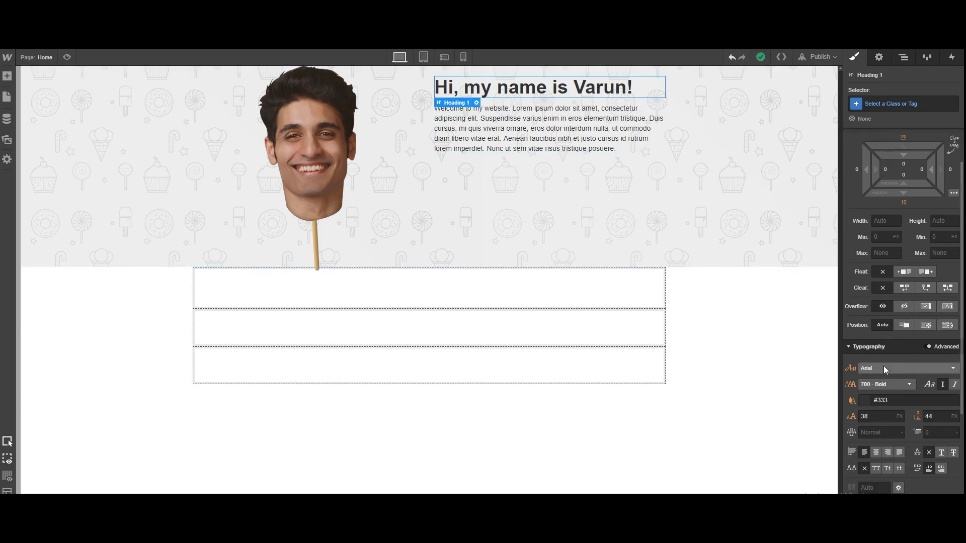
{"action": "left_click", "coordinate": [883, 366]}
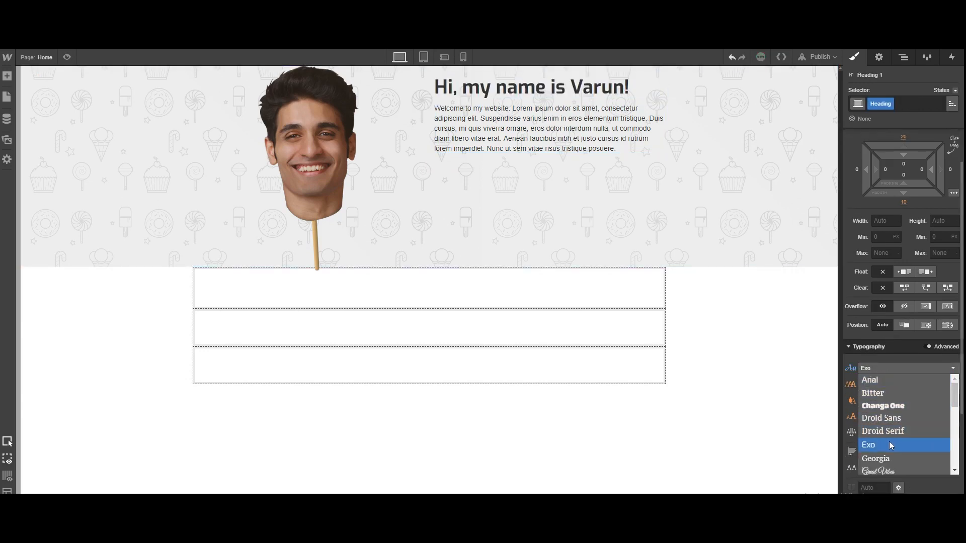
{"action": "left_click", "coordinate": [889, 445]}
Set the font of the introductory paragraph below the heading to Open Sans.
{"action": "left_click", "coordinate": [574, 142]}
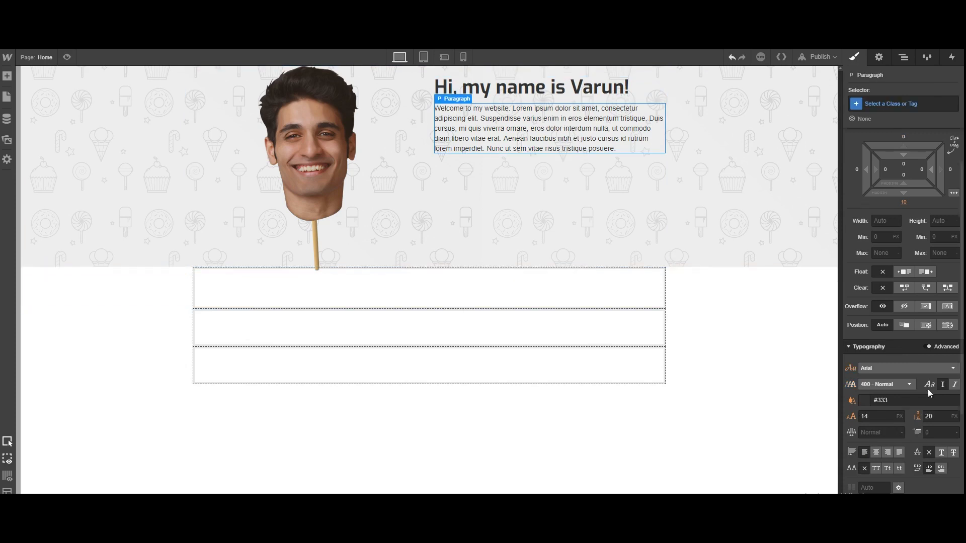
{"action": "left_click", "coordinate": [902, 370]}
{"action": "left_click_drag", "start_coordinate": [954, 399], "coordinate": [953, 428]}
{"action": "left_click", "coordinate": [906, 419]}
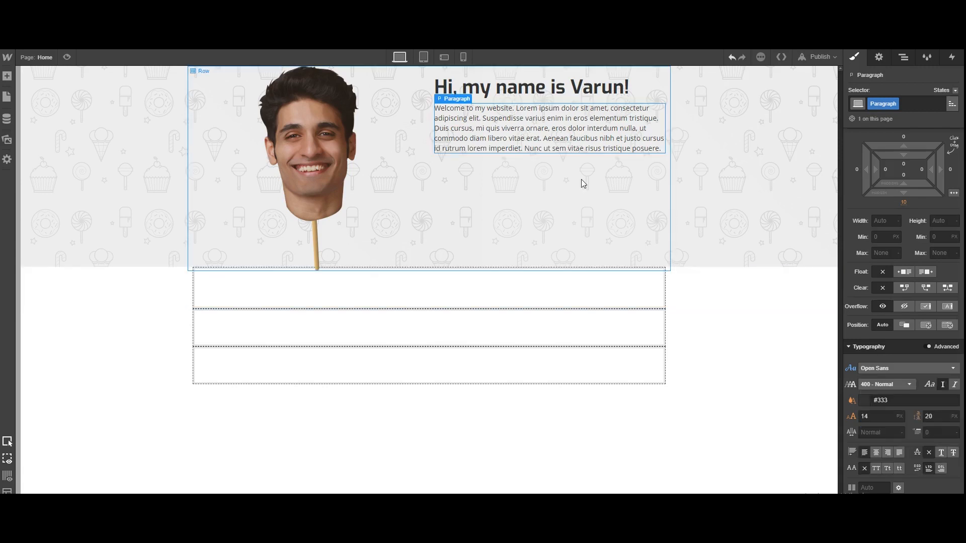
Give the Hero section a top padding of 20 px, try a top margin and reset the margin to 0.
{"action": "left_click", "coordinate": [730, 186]}
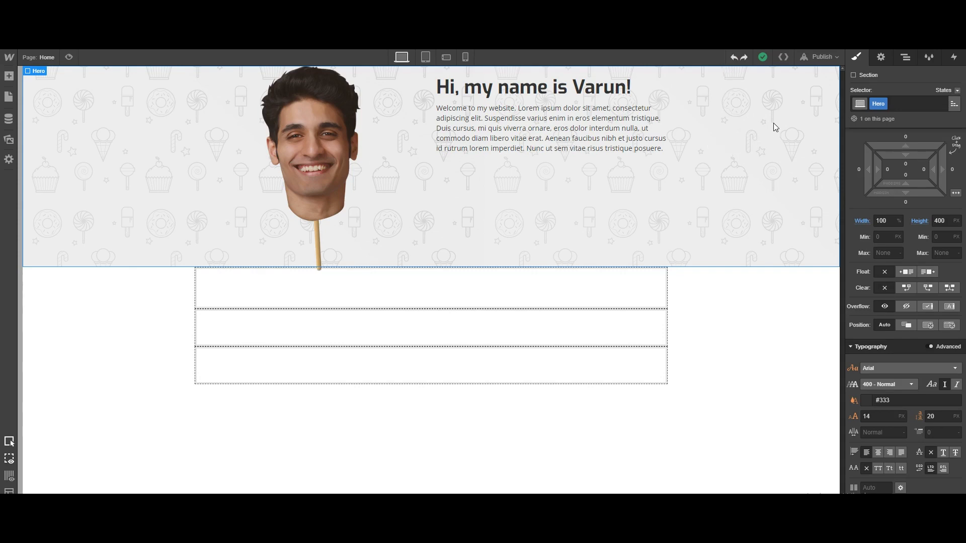
{"action": "mouse_move", "coordinate": [906, 165]}
{"action": "left_mouse_down"}
{"action": "mouse_move", "coordinate": [905, 186]}
{"action": "mouse_move", "coordinate": [916, 162]}
{"action": "left_mouse_up"}
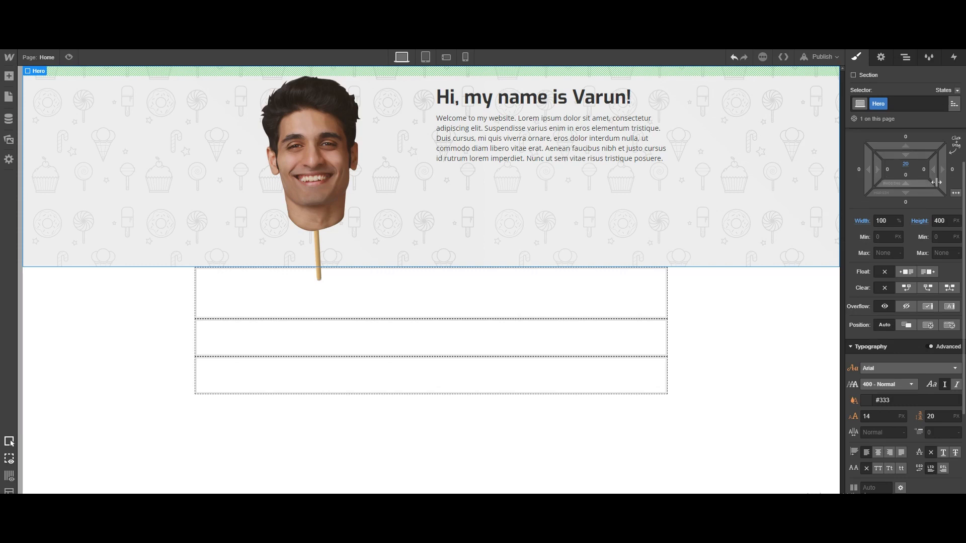
{"action": "left_click_drag", "start_coordinate": [909, 150], "coordinate": [919, 128]}
{"action": "left_click", "coordinate": [908, 139]}
{"action": "type", "text": "0"}
{"action": "key", "text": "Return"}
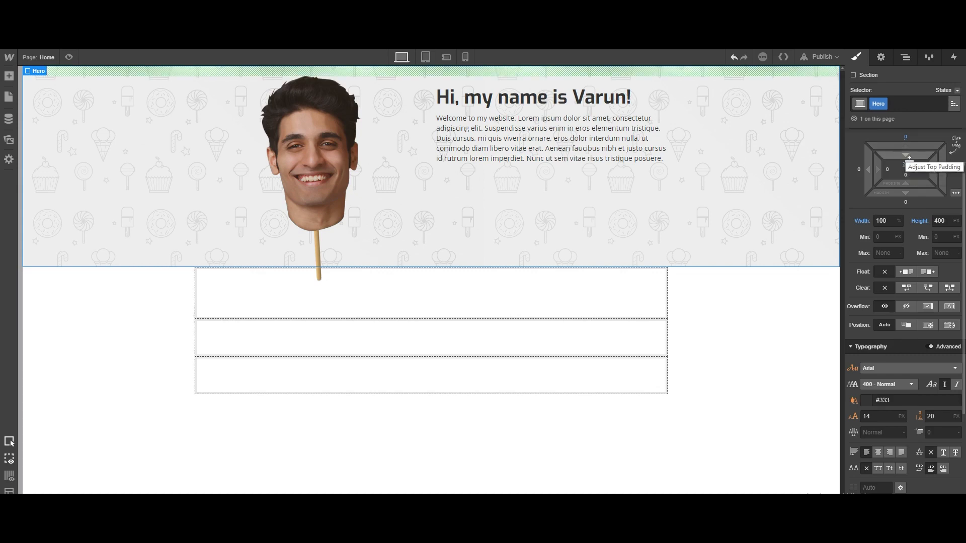
{"action": "left_click", "coordinate": [906, 58]}
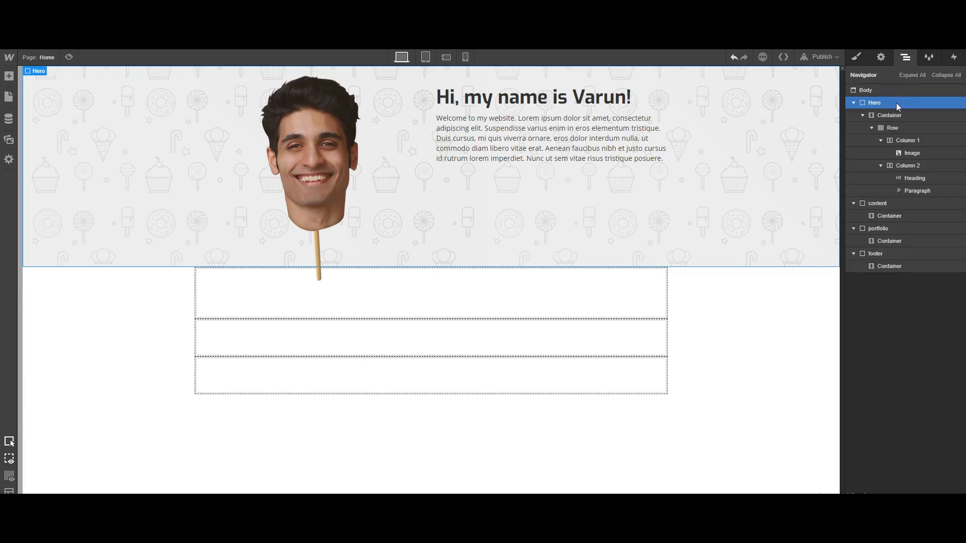
{"action": "left_click", "coordinate": [856, 57]}
{"action": "left_click_drag", "start_coordinate": [907, 214], "coordinate": [915, 210]}
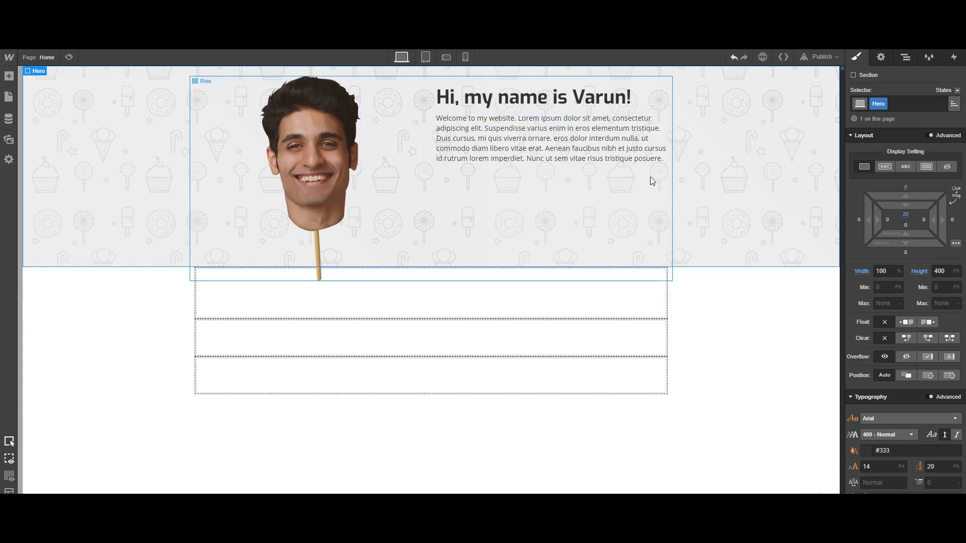
Insert a Button element below the introductory paragraph and label it "Contact me!".
{"action": "left_click", "coordinate": [595, 152]}
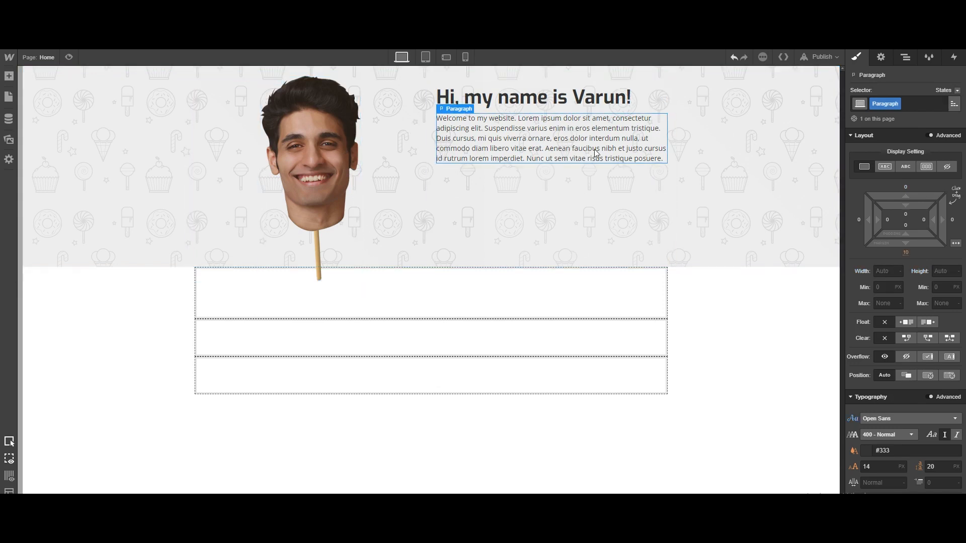
{"action": "left_click", "coordinate": [9, 77]}
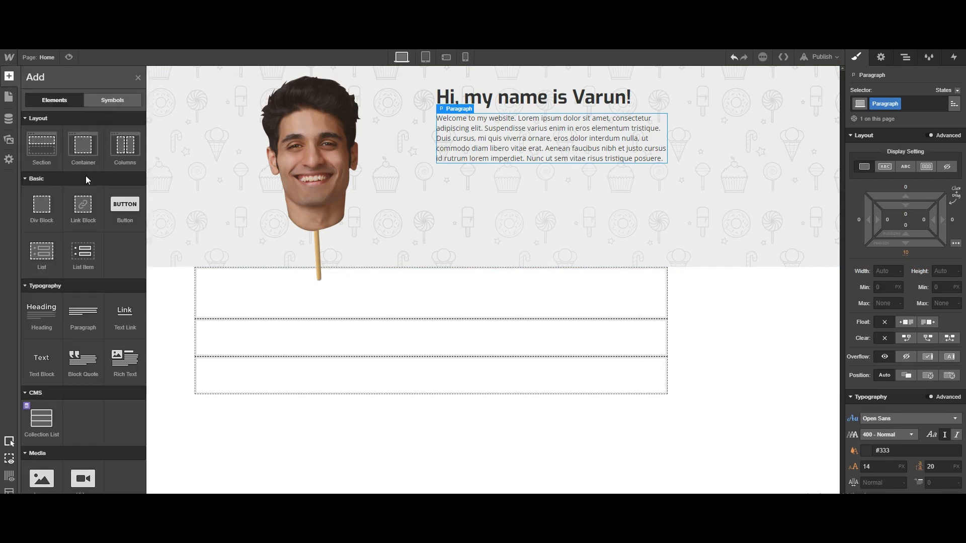
{"action": "left_click", "coordinate": [125, 209]}
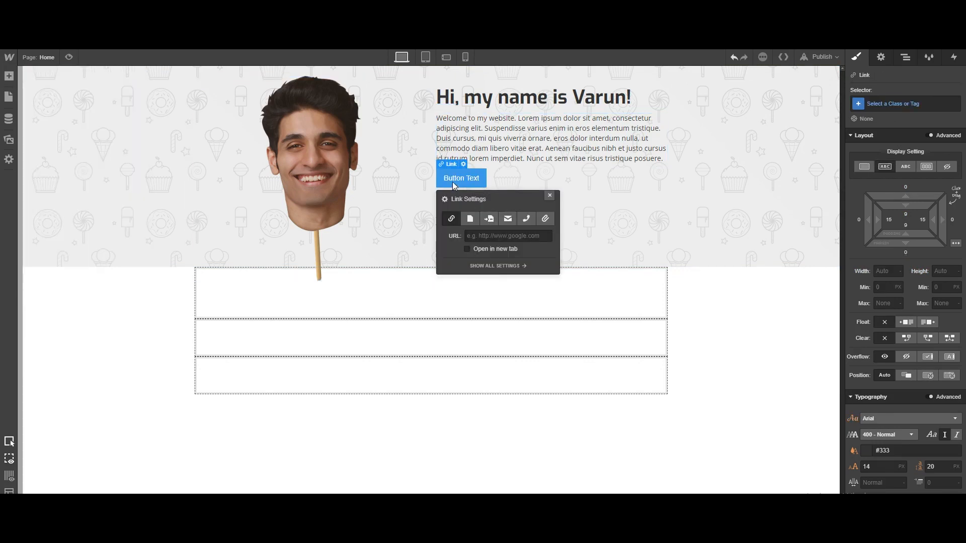
{"action": "double_click", "coordinate": [467, 184]}
{"action": "left_click_drag", "start_coordinate": [444, 183], "coordinate": [486, 181]}
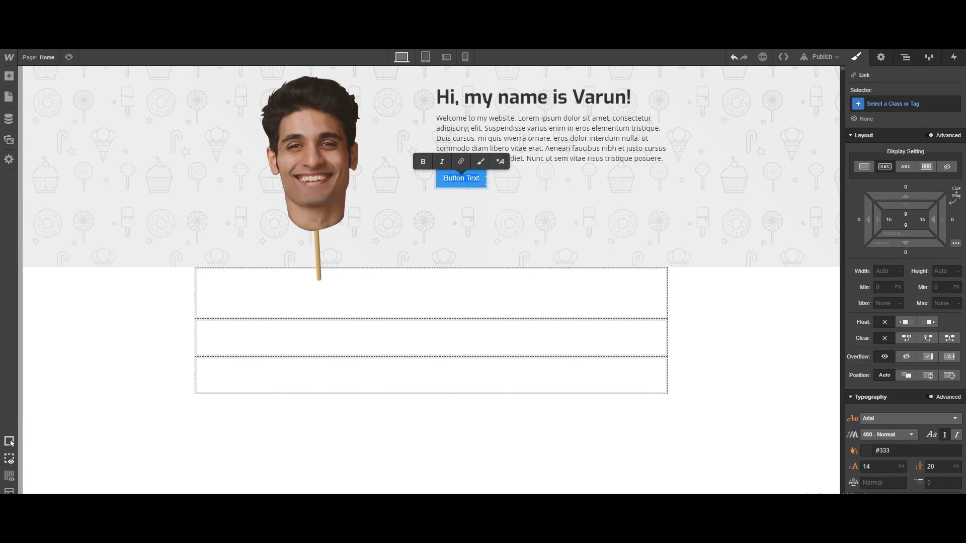
{"action": "type", "text": "Contact me!"}
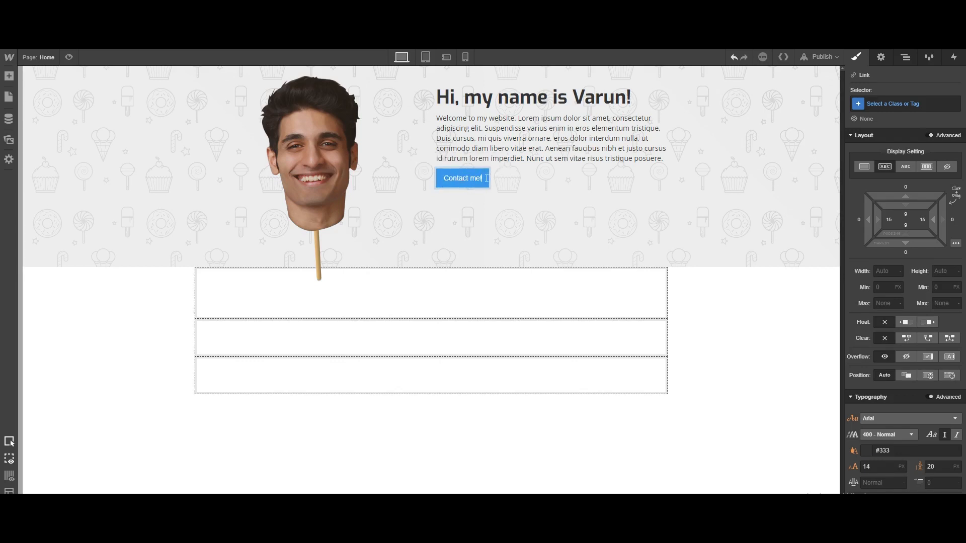
{"action": "left_click", "coordinate": [492, 177]}
{"action": "left_click", "coordinate": [485, 176]}
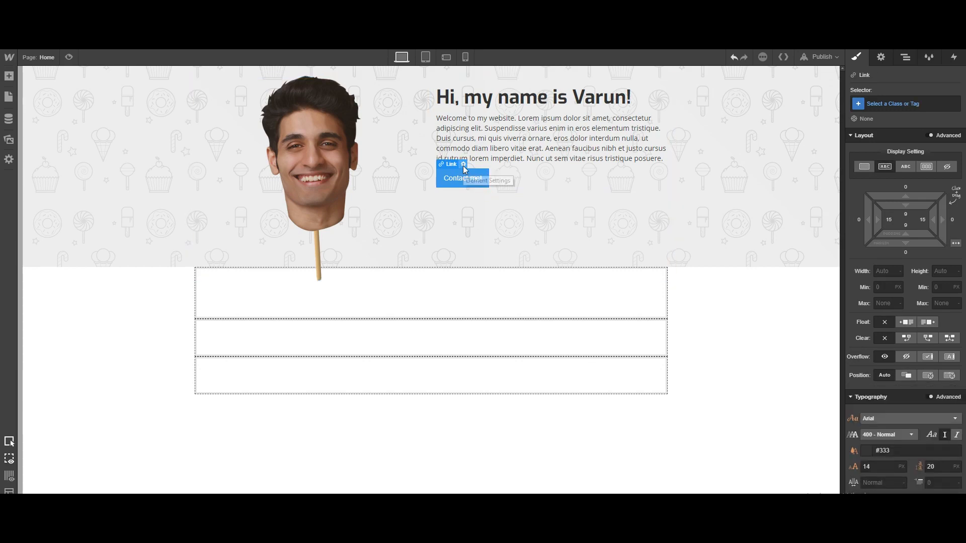
{"action": "left_click", "coordinate": [463, 169]}
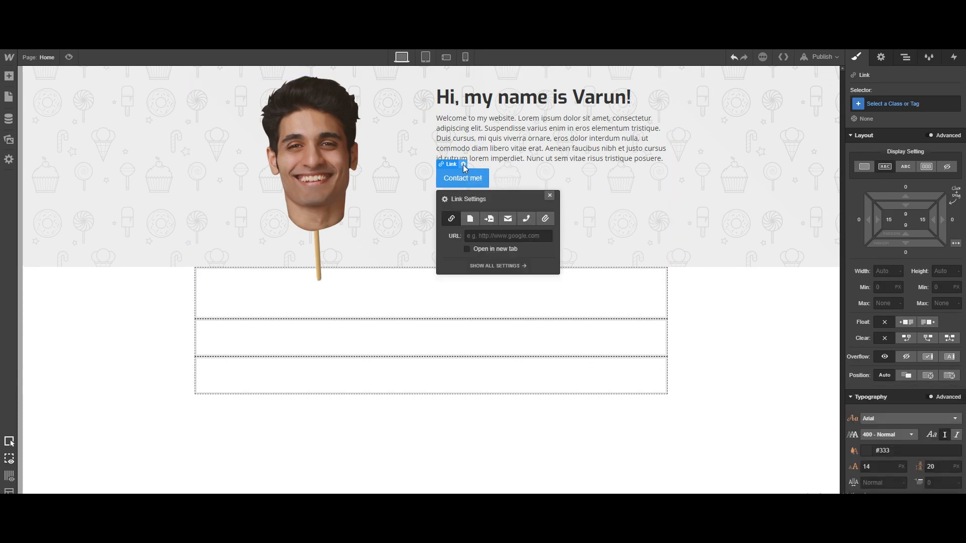
{"action": "type", "text": "http://google.com/forms/"}
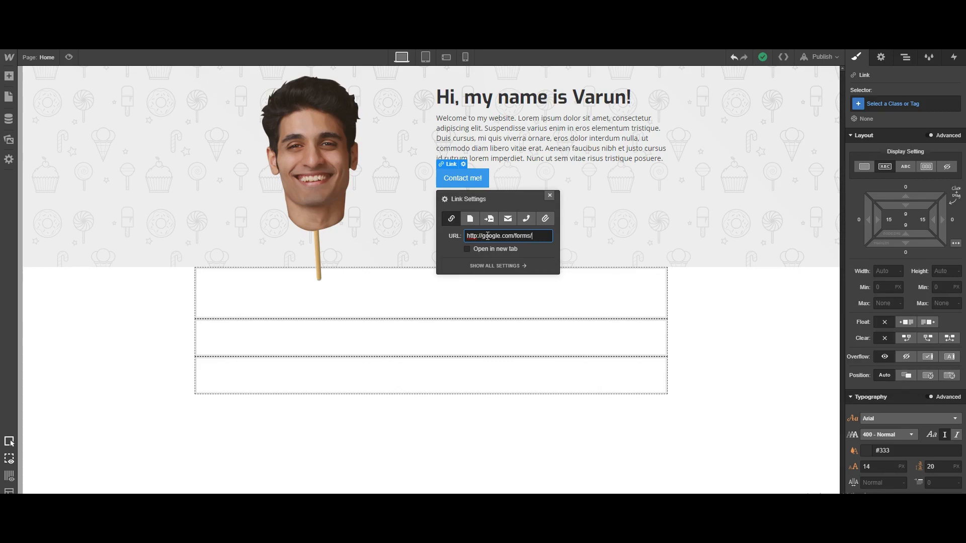
{"action": "type", "text": "dhkasd"}
{"action": "left_click", "coordinate": [467, 249]}
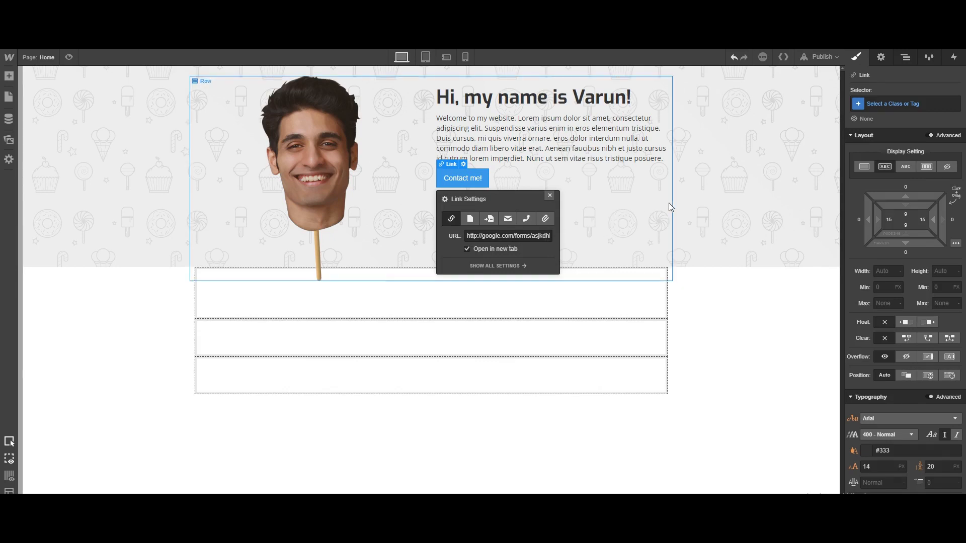
{"action": "left_click", "coordinate": [742, 193]}
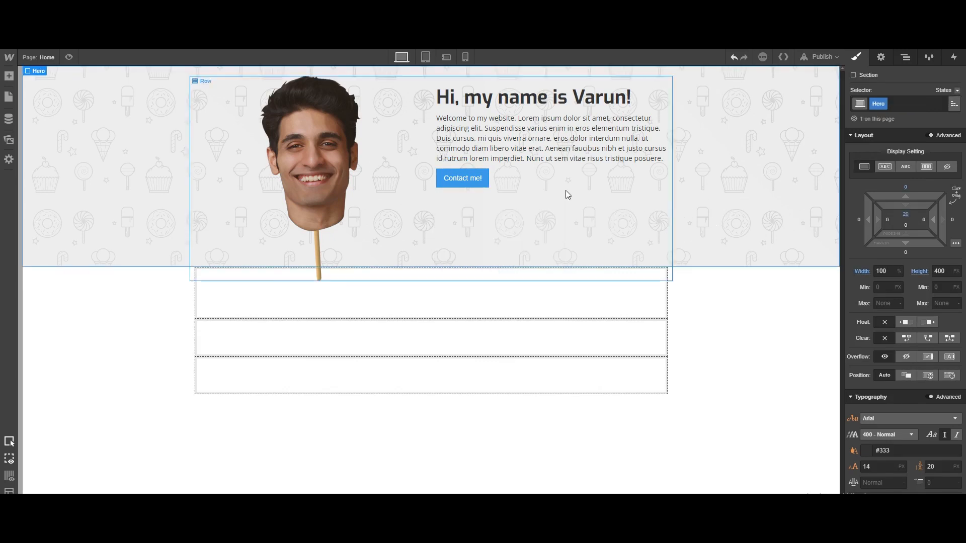
Change the "Contact me!" button's background colour to purple, #7245ff.
{"action": "left_click", "coordinate": [484, 178]}
{"action": "scroll", "coordinate": [898, 340], "scroll_direction": "down", "scroll_amount": 5}
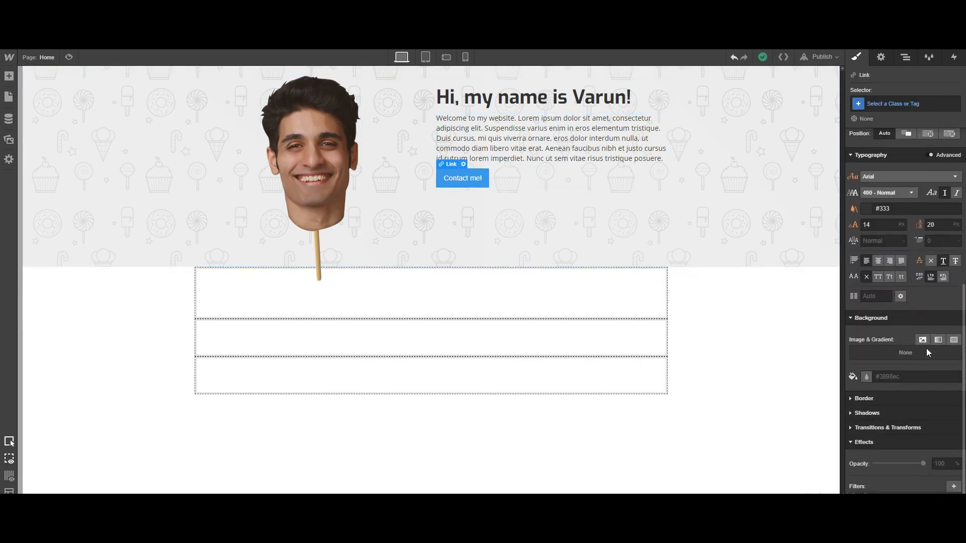
{"action": "left_click", "coordinate": [866, 375]}
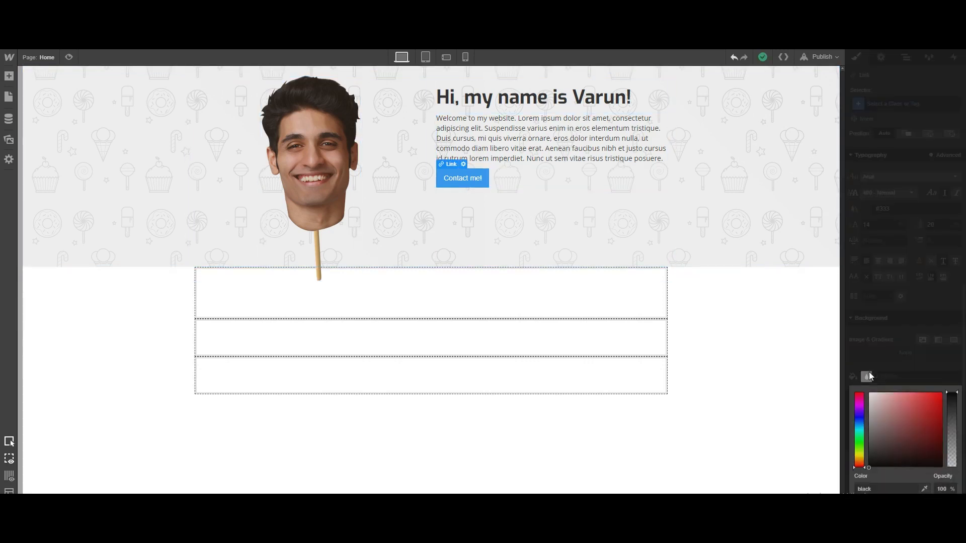
{"action": "left_click", "coordinate": [859, 419]}
{"action": "left_click_drag", "start_coordinate": [902, 422], "coordinate": [923, 382]}
{"action": "left_click_drag", "start_coordinate": [871, 426], "coordinate": [870, 421]}
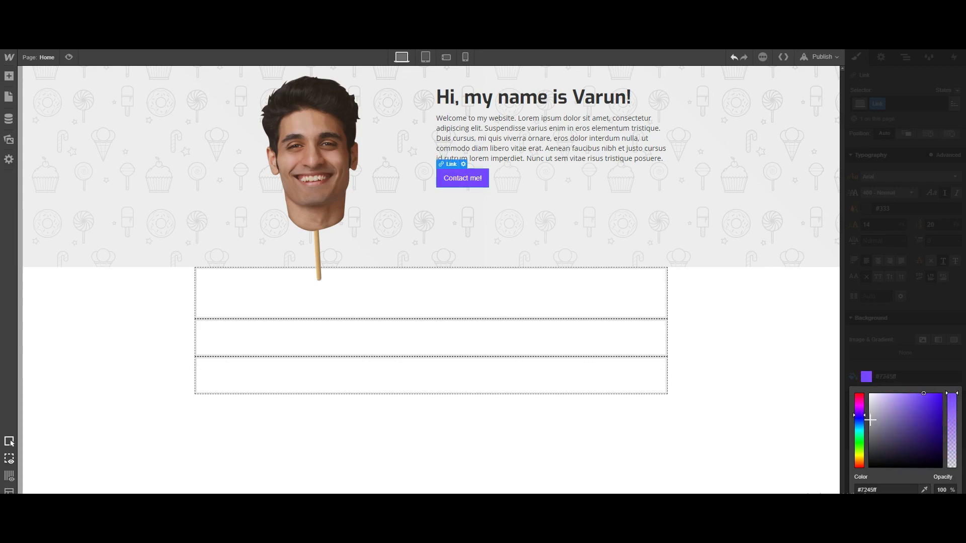
{"action": "left_click", "coordinate": [777, 229]}
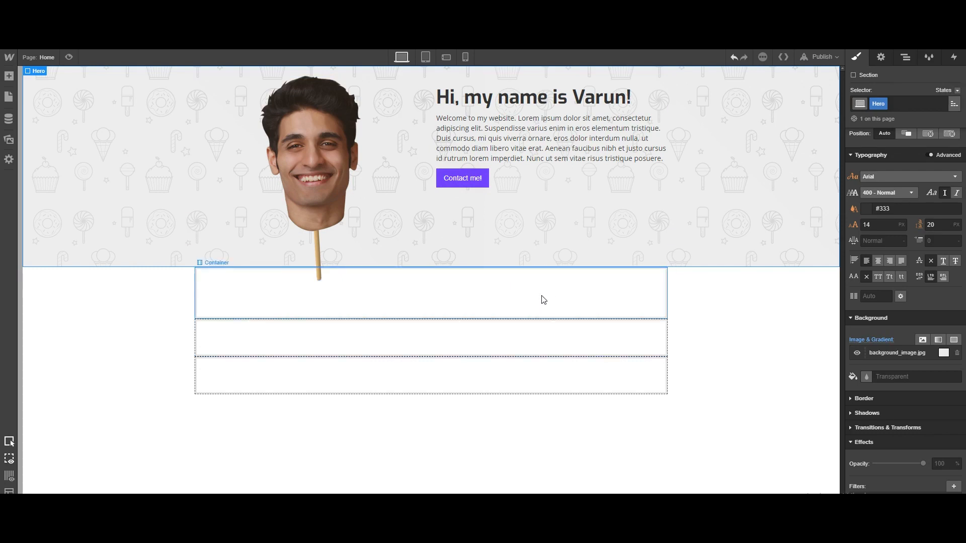
{"action": "left_click", "coordinate": [583, 278]}
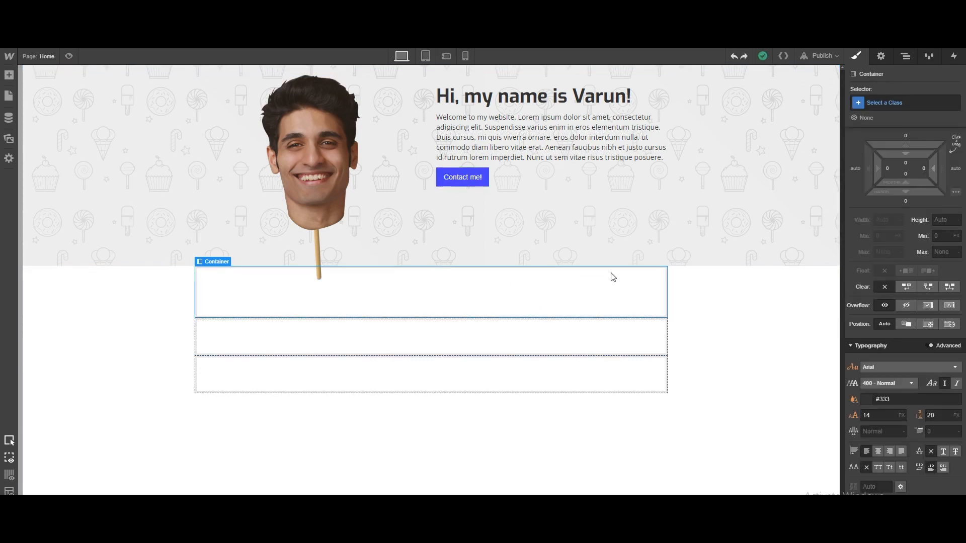
{"action": "left_click", "coordinate": [632, 204]}
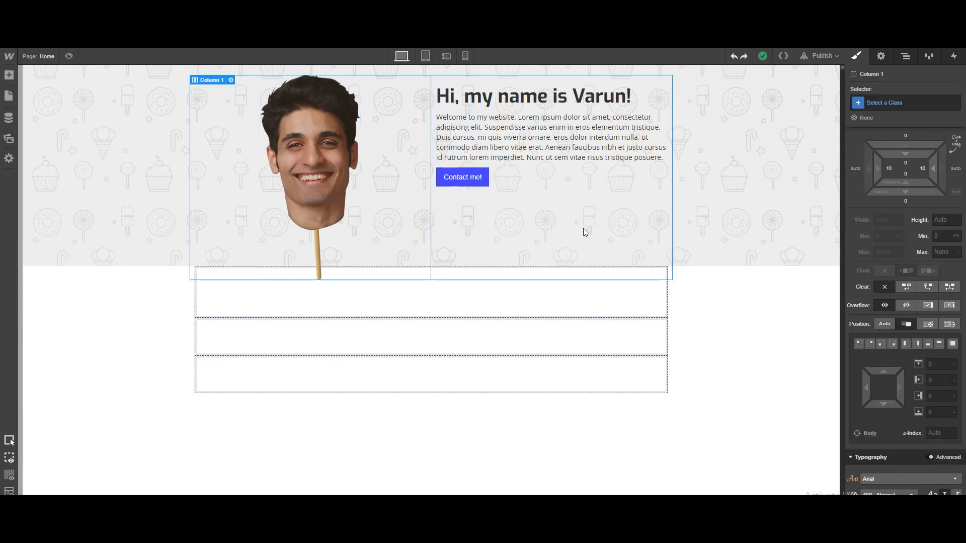
{"action": "left_click", "coordinate": [409, 222]}
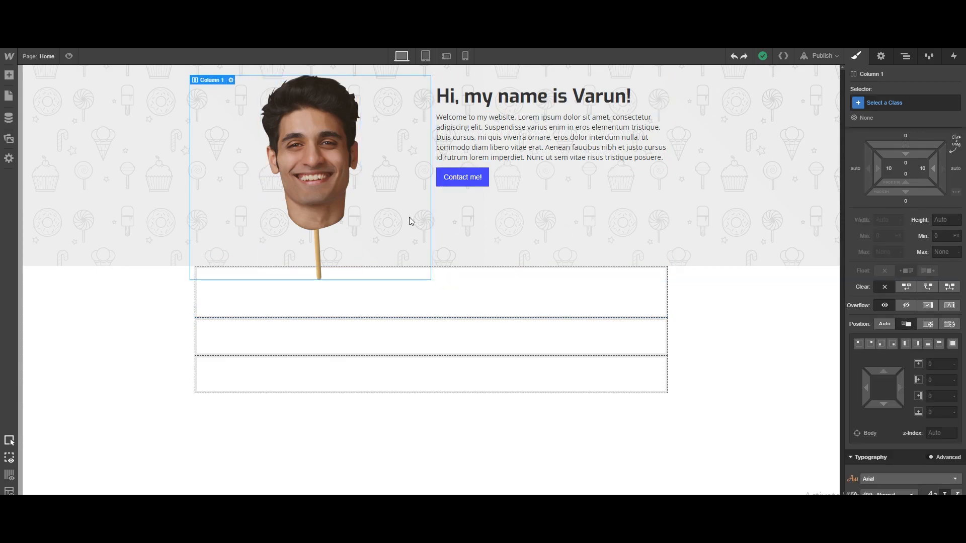
{"action": "left_click", "coordinate": [582, 215]}
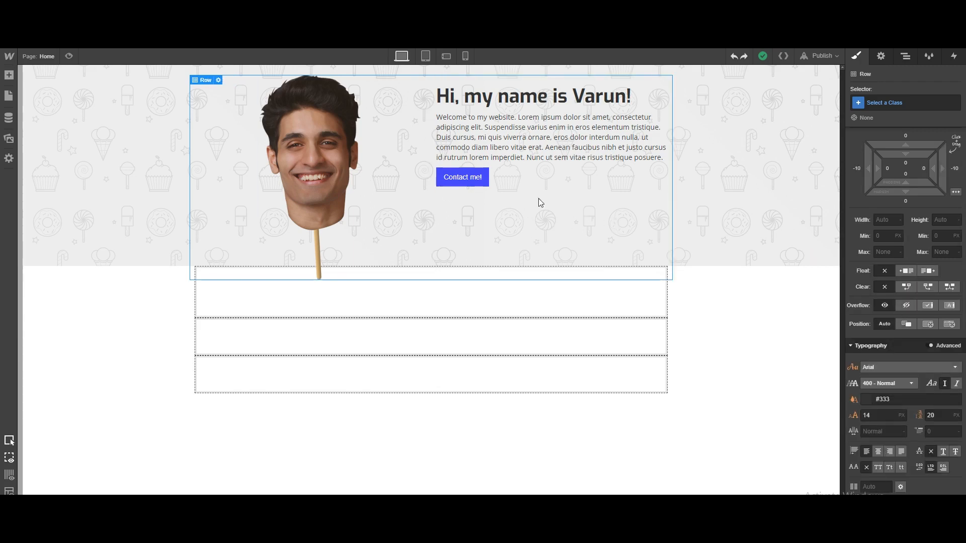
{"action": "left_click", "coordinate": [483, 306]}
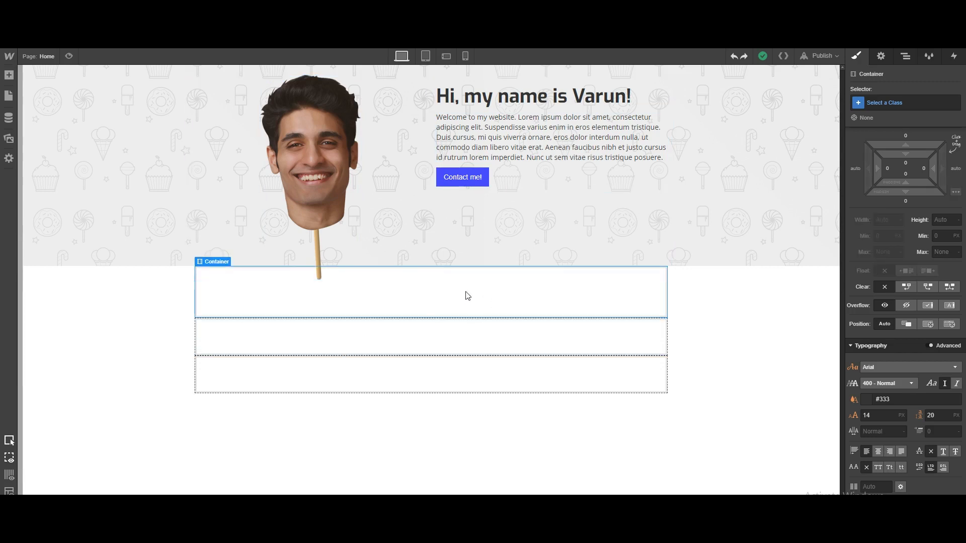
{"action": "left_click", "coordinate": [557, 223]}
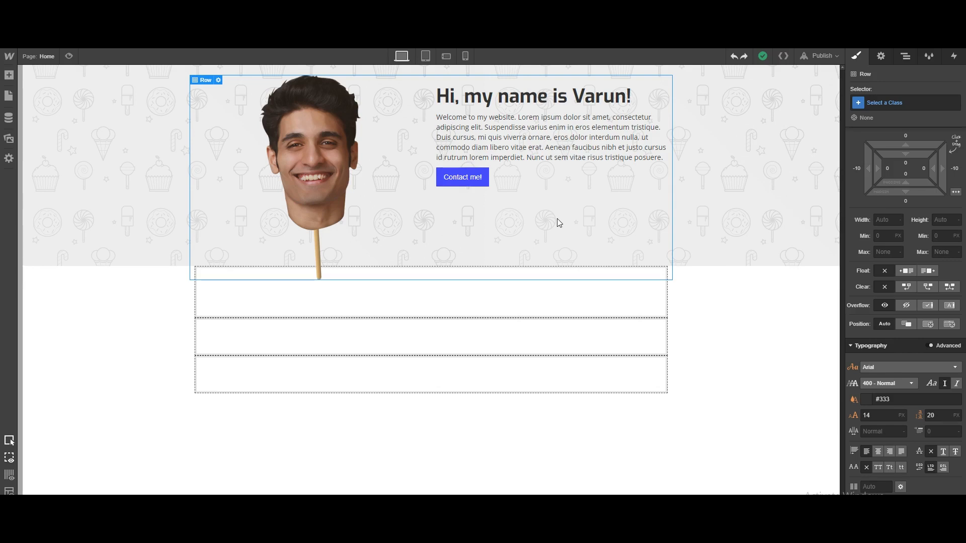
{"action": "left_click", "coordinate": [741, 290]}
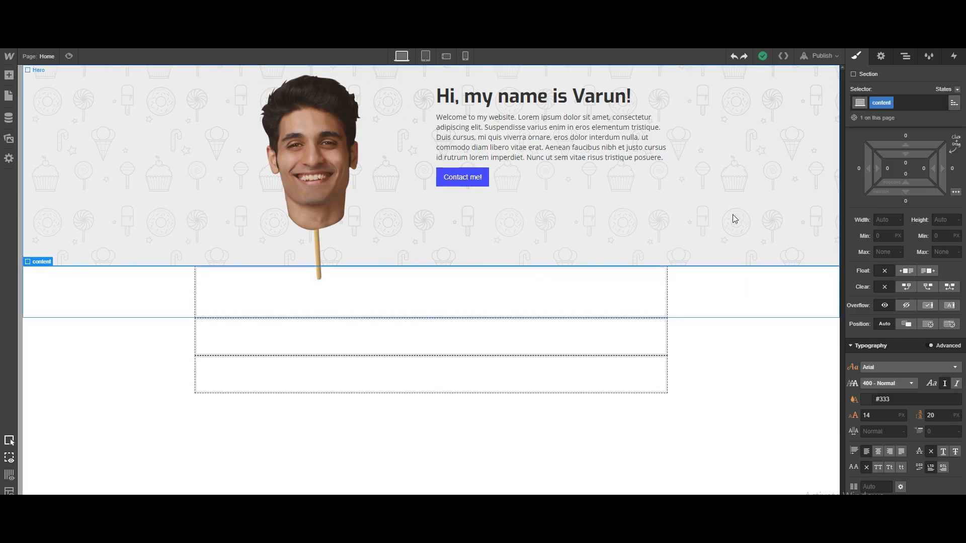
Set the content section to clear floats on both sides so it starts below the Hero image.
{"action": "left_click", "coordinate": [950, 288]}
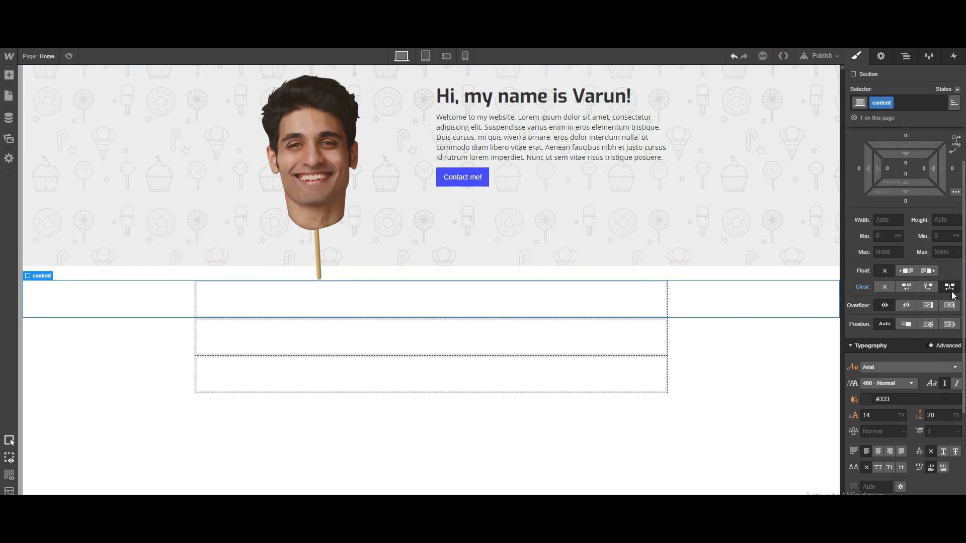
{"action": "left_click", "coordinate": [323, 249]}
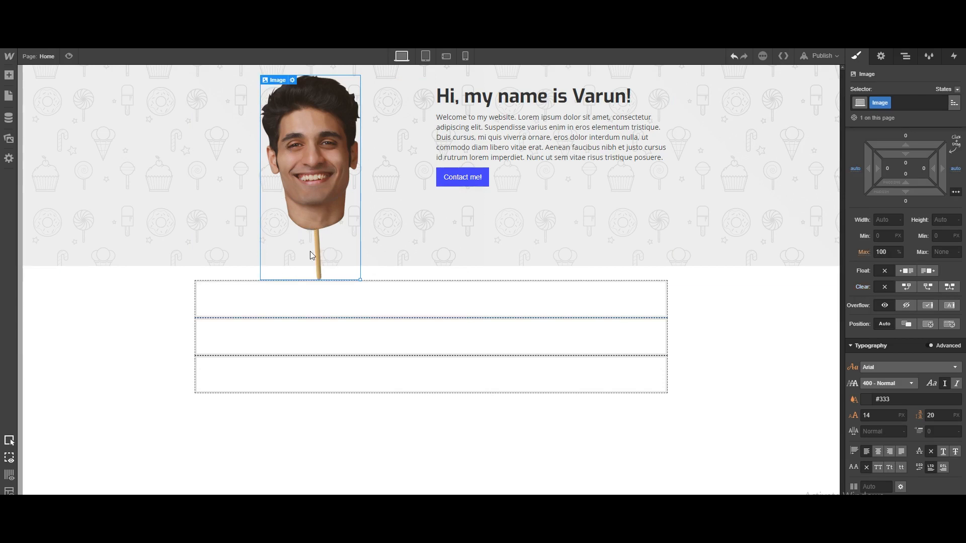
Insert a two-column layout into the content section's container.
{"action": "left_click", "coordinate": [300, 293]}
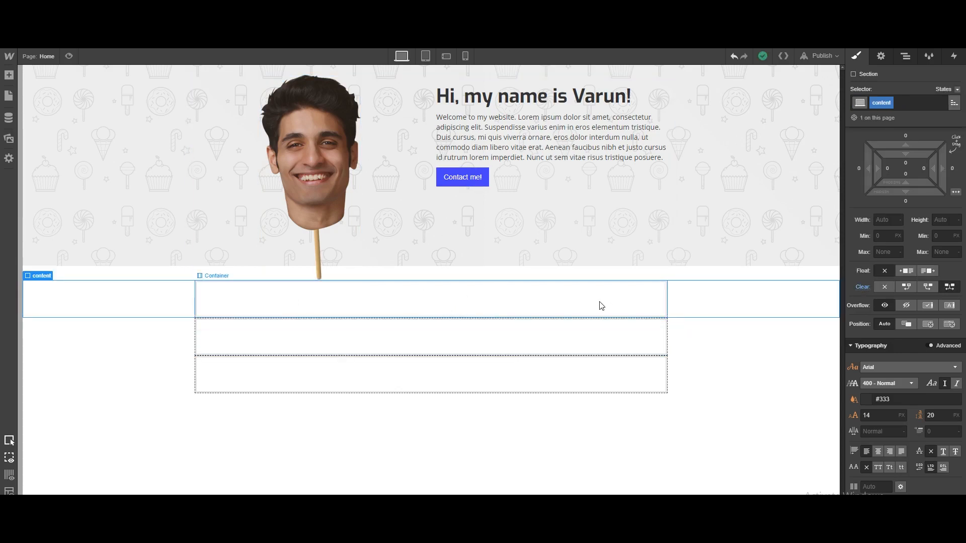
{"action": "left_click", "coordinate": [10, 77]}
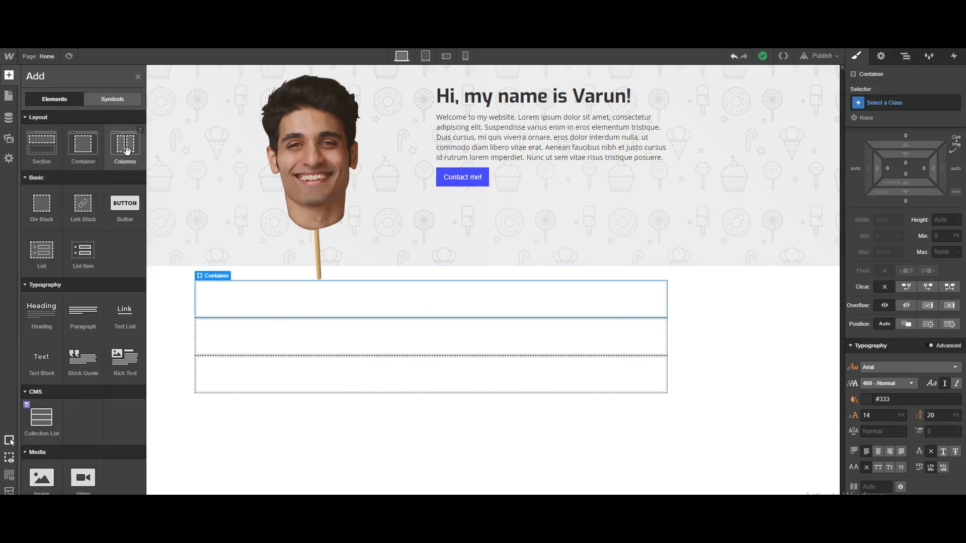
{"action": "left_click_drag", "start_coordinate": [127, 150], "coordinate": [307, 299]}
Insert a Video element into the first column of the content section.
{"action": "left_click", "coordinate": [344, 296]}
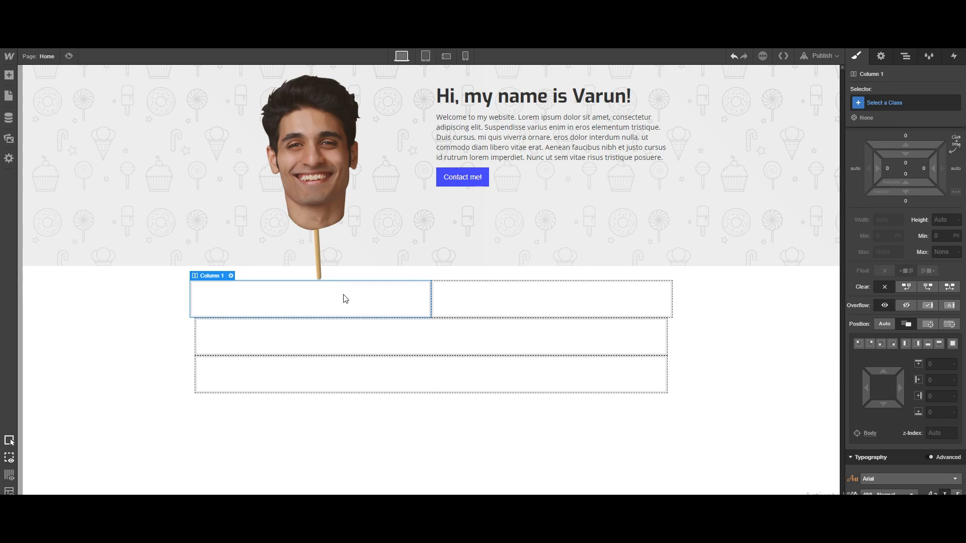
{"action": "left_click", "coordinate": [9, 75]}
{"action": "scroll", "coordinate": [56, 347], "scroll_direction": "down", "scroll_amount": 2}
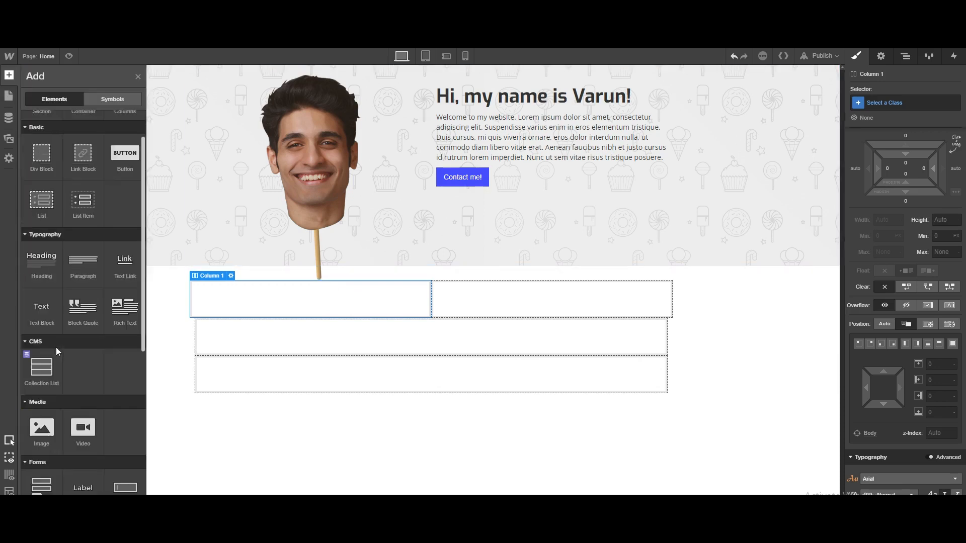
{"action": "left_click", "coordinate": [81, 427]}
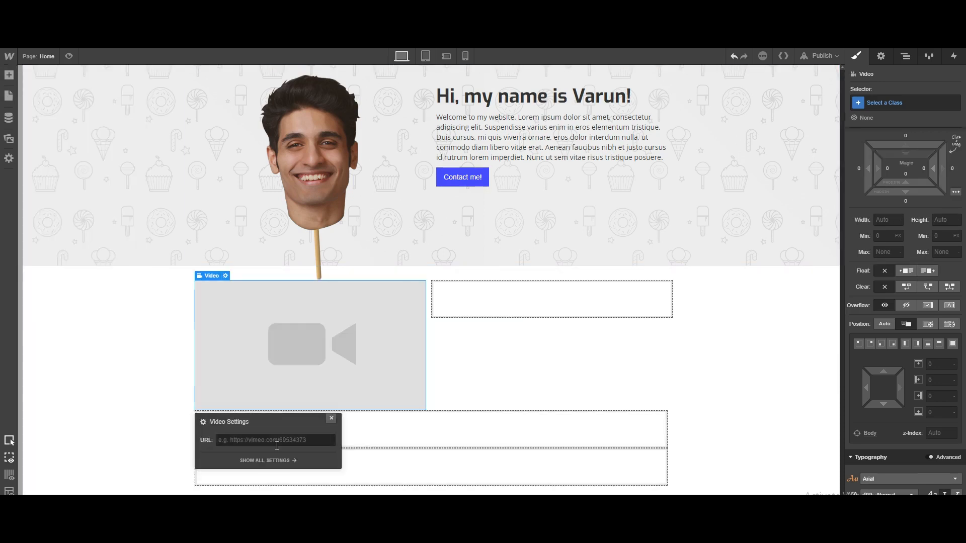
{"action": "left_click", "coordinate": [451, 350]}
{"action": "left_click", "coordinate": [376, 335]}
Switch to YouTube in a new browser tab and pick the video "NEW MOVIE TRAILERS 2018 | Weekly #6" for its link.
{"action": "key", "text": "ctrl+t"}
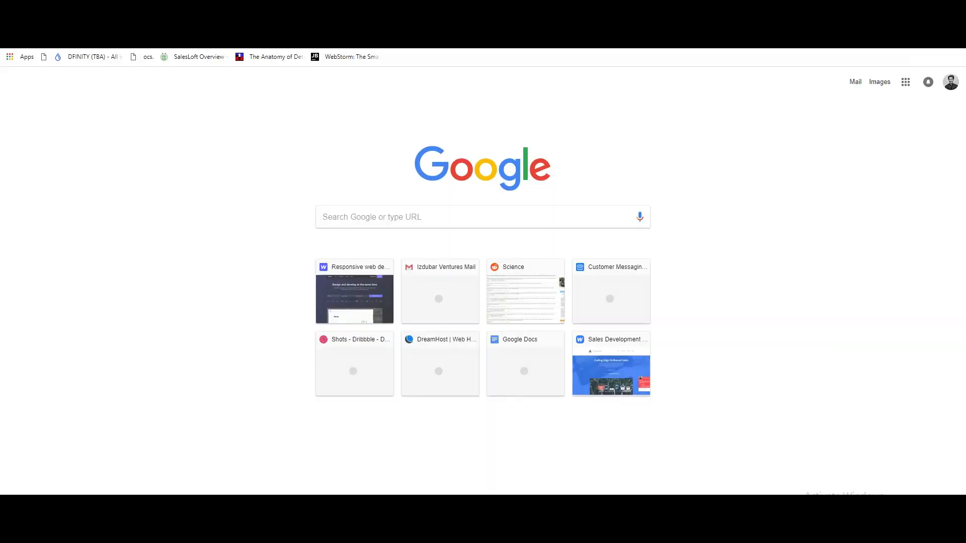
{"action": "type", "text": "youtube"}
{"action": "key", "text": "Return"}
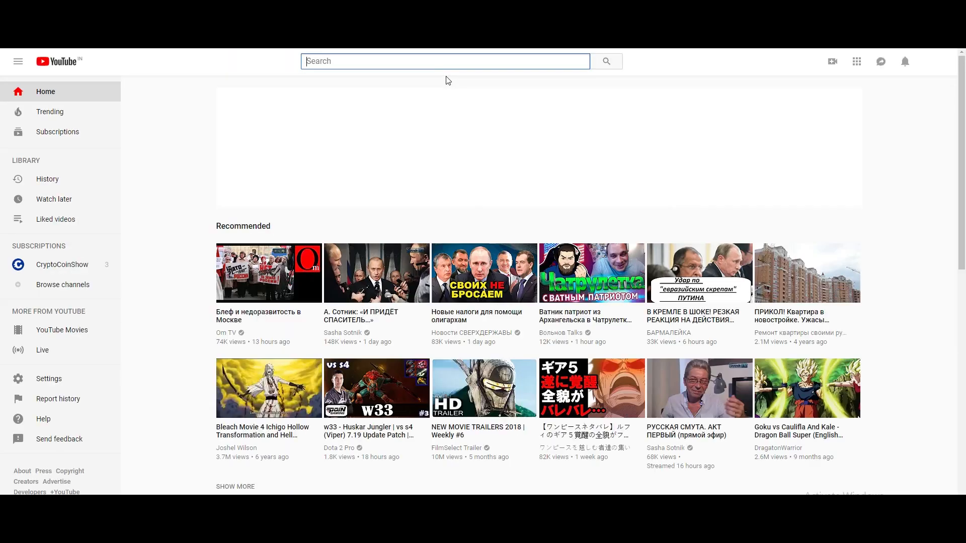
{"action": "scroll", "coordinate": [502, 388], "scroll_direction": "down", "scroll_amount": 3}
{"action": "left_click", "coordinate": [514, 360]}
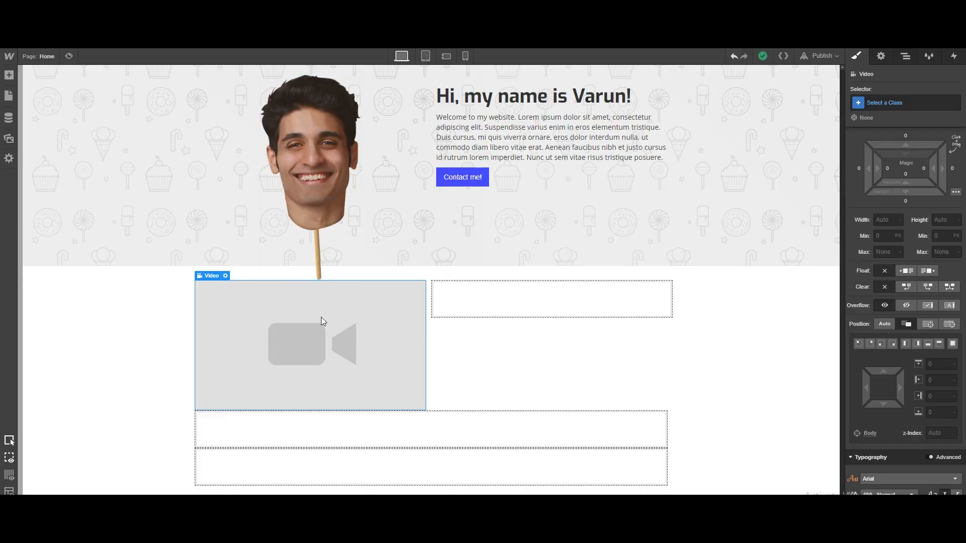
{"action": "double_click", "coordinate": [321, 317]}
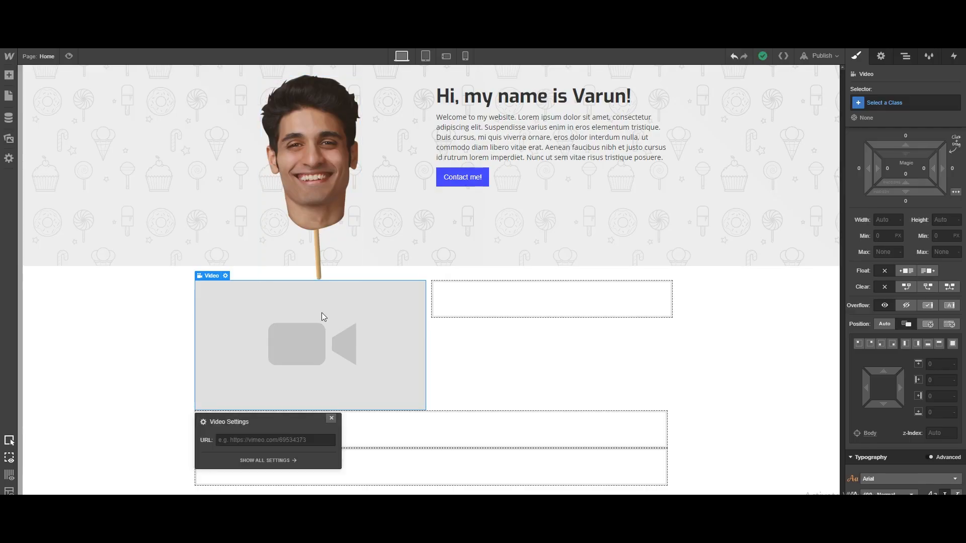
{"action": "left_click", "coordinate": [304, 440]}
{"action": "type", "text": "https://www.youtube.com/watch?v=AVuJhvHbrk0"}
{"action": "left_click", "coordinate": [464, 403]}
{"action": "left_click", "coordinate": [340, 354]}
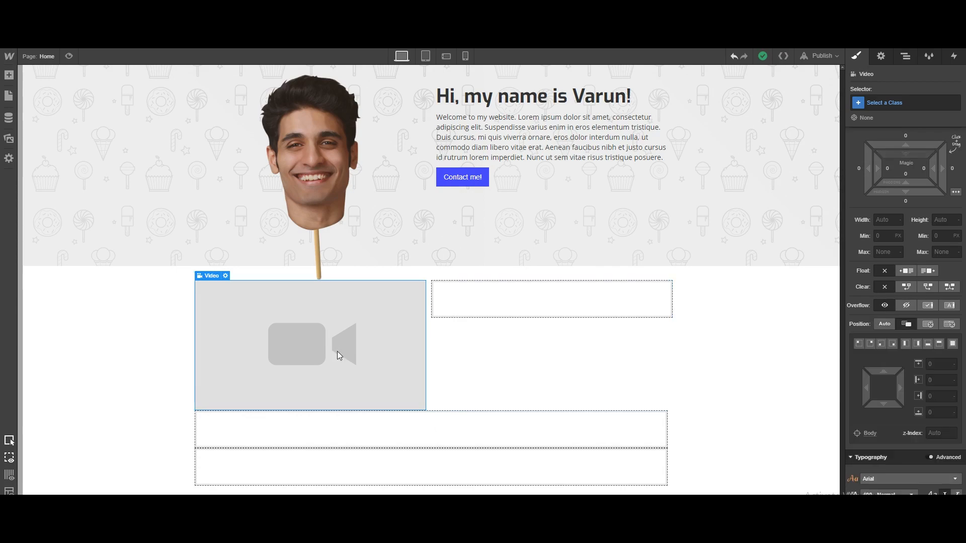
{"action": "double_click", "coordinate": [336, 380]}
{"action": "left_click", "coordinate": [502, 375]}
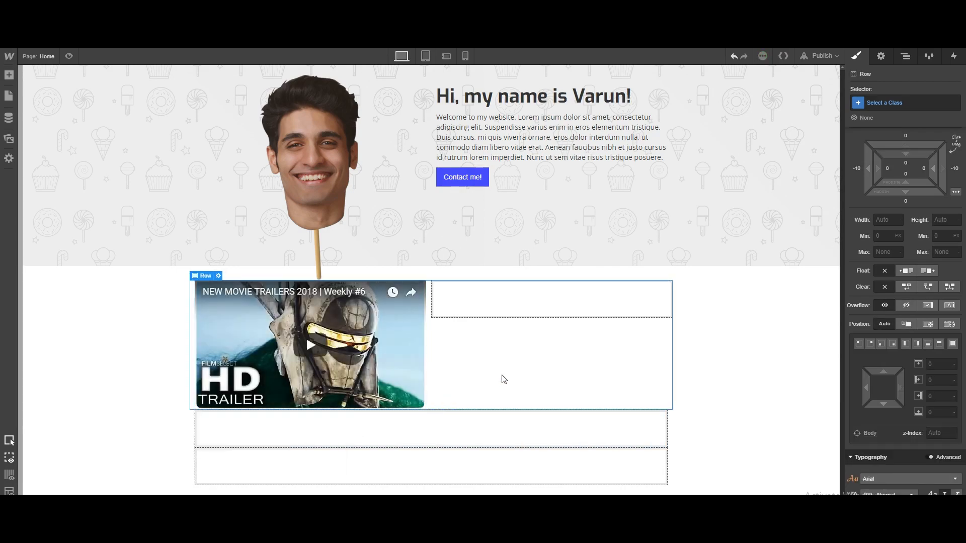
Insert an H1 Heading and a Paragraph below it into the second column of the content section.
{"action": "left_click", "coordinate": [654, 308]}
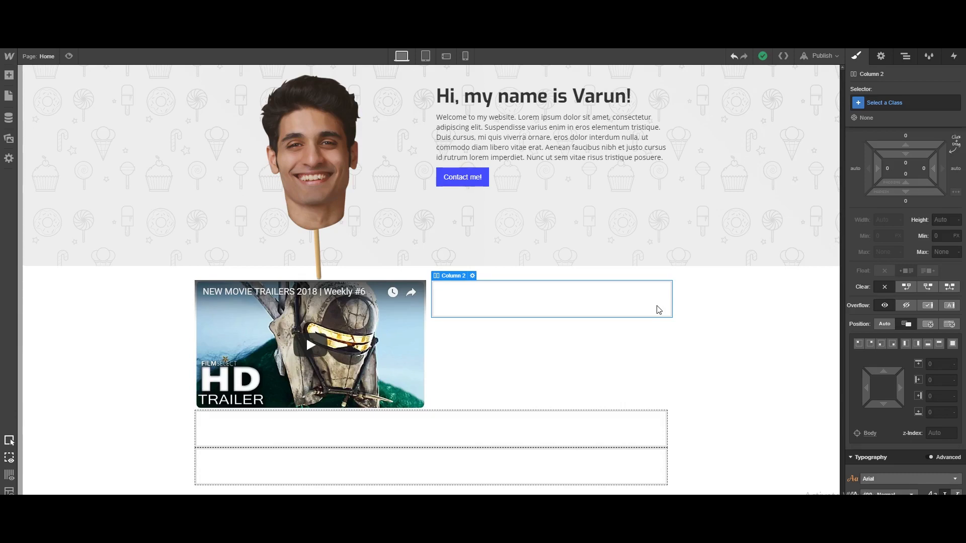
{"action": "left_click", "coordinate": [8, 76]}
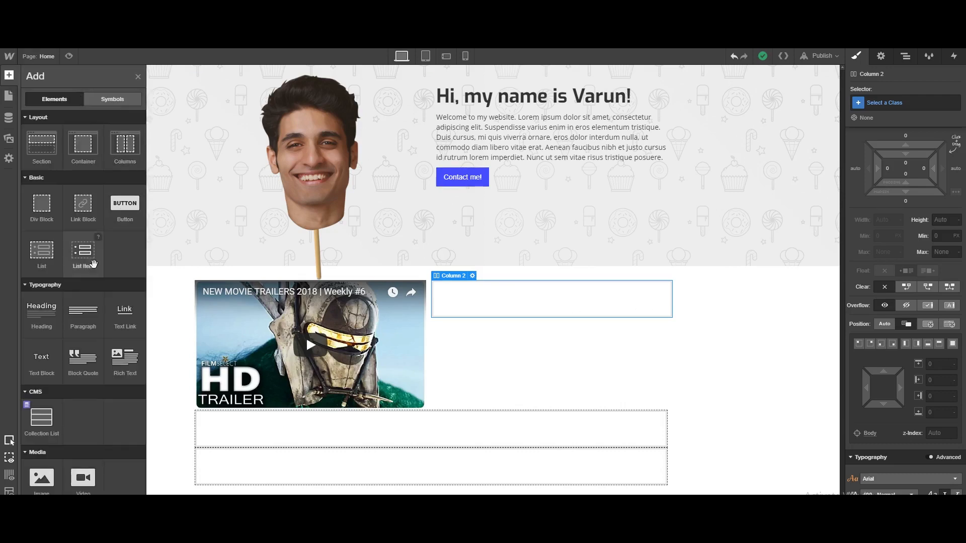
{"action": "scroll", "coordinate": [65, 336], "scroll_direction": "down", "scroll_amount": 1}
{"action": "left_click", "coordinate": [49, 270]}
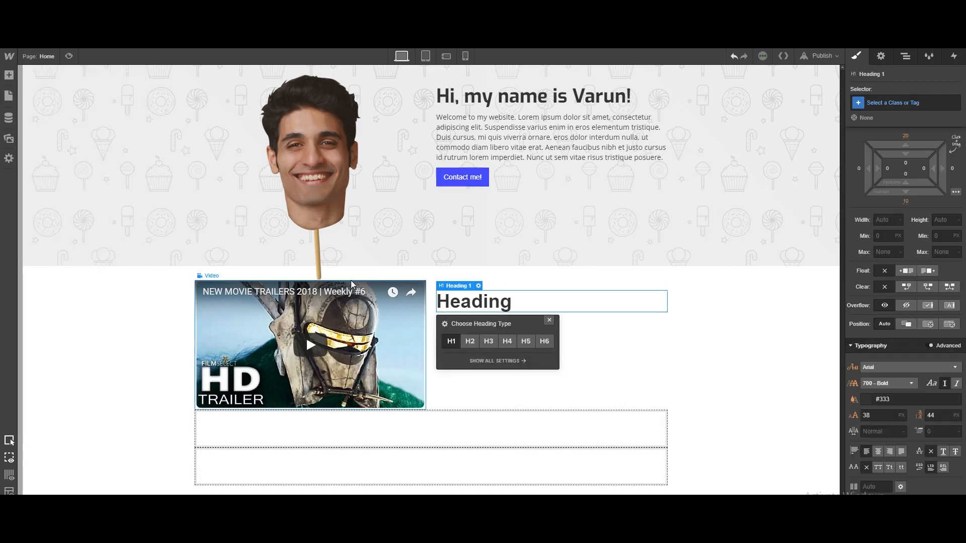
{"action": "left_click", "coordinate": [9, 75]}
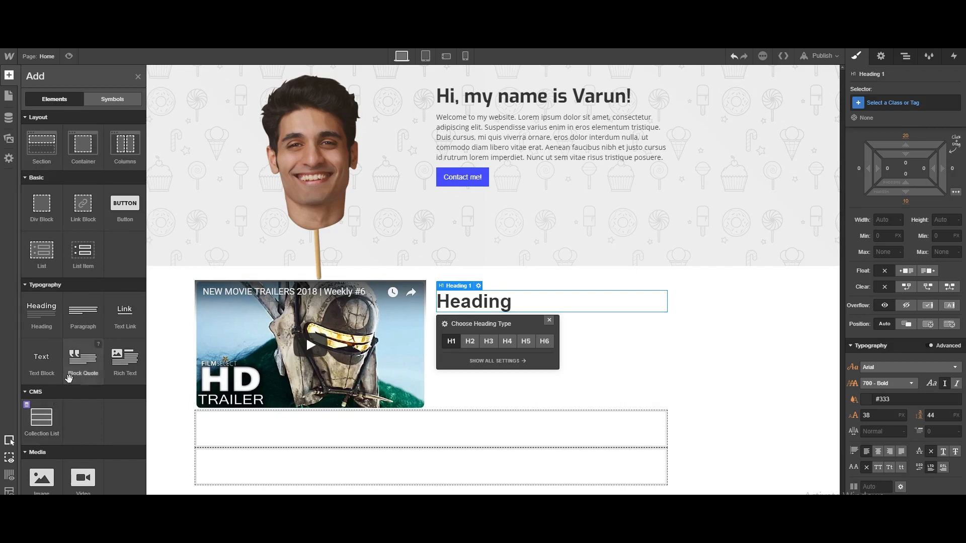
{"action": "left_click", "coordinate": [84, 318]}
{"action": "left_click", "coordinate": [656, 308]}
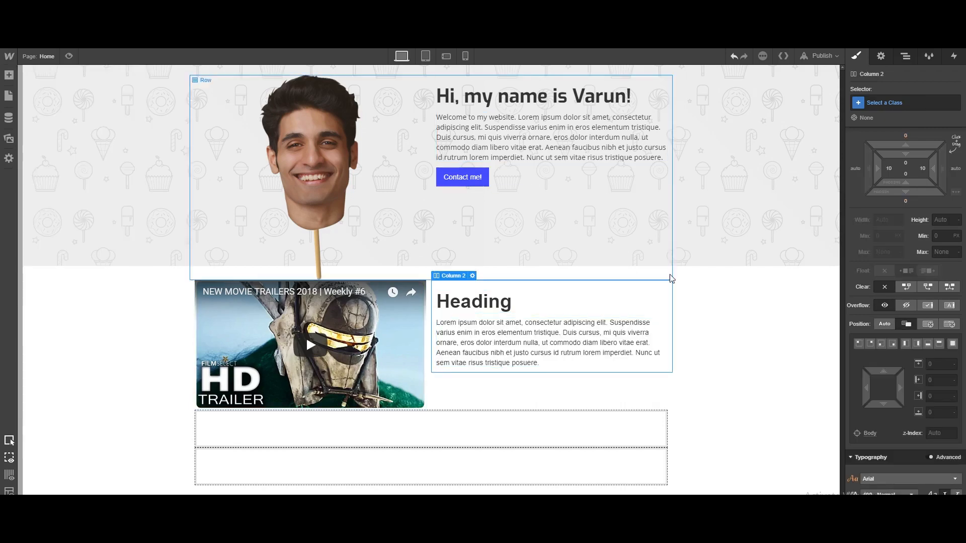
{"action": "left_click", "coordinate": [690, 303]}
Compare the class and typography of the Hero heading with those of the new heading beside the video.
{"action": "left_click", "coordinate": [508, 323]}
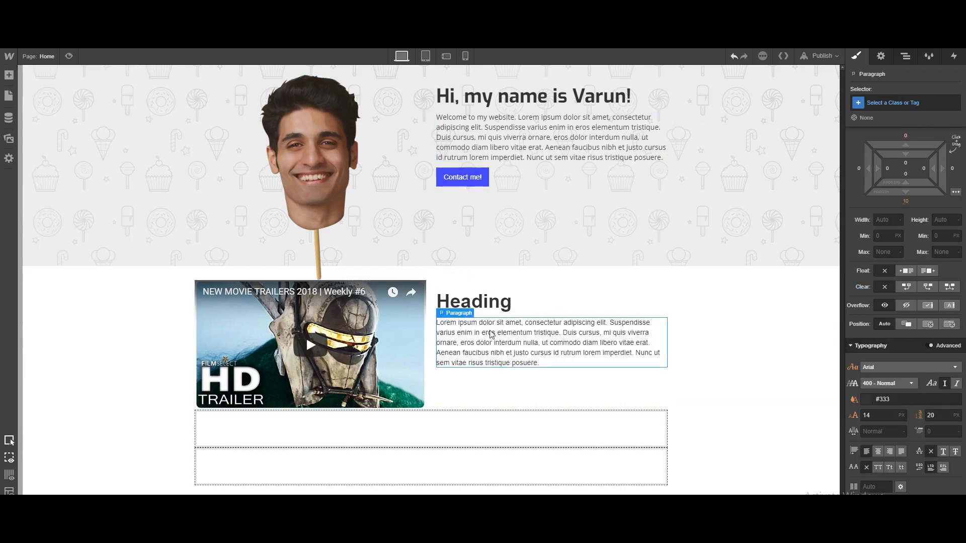
{"action": "left_click", "coordinate": [528, 102]}
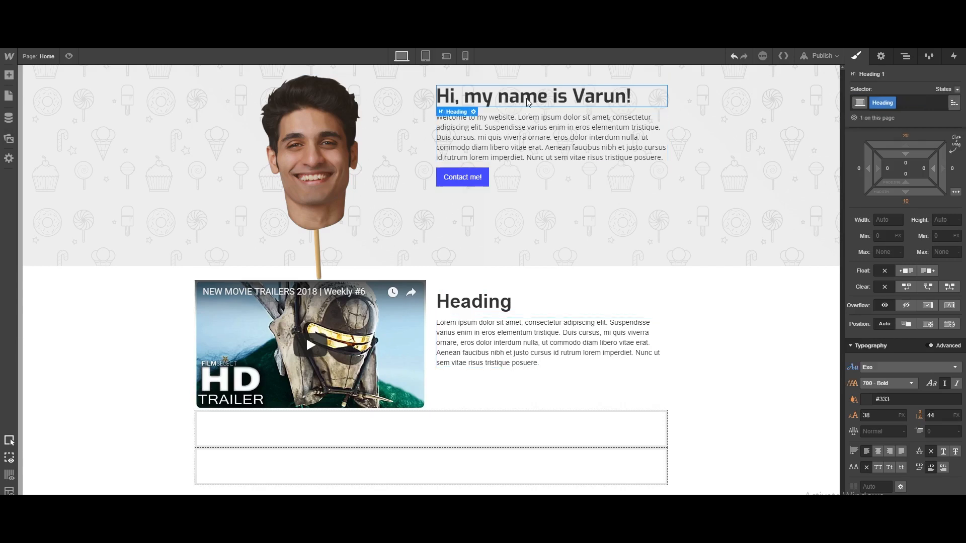
{"action": "scroll", "coordinate": [931, 338], "scroll_direction": "down", "scroll_amount": 1}
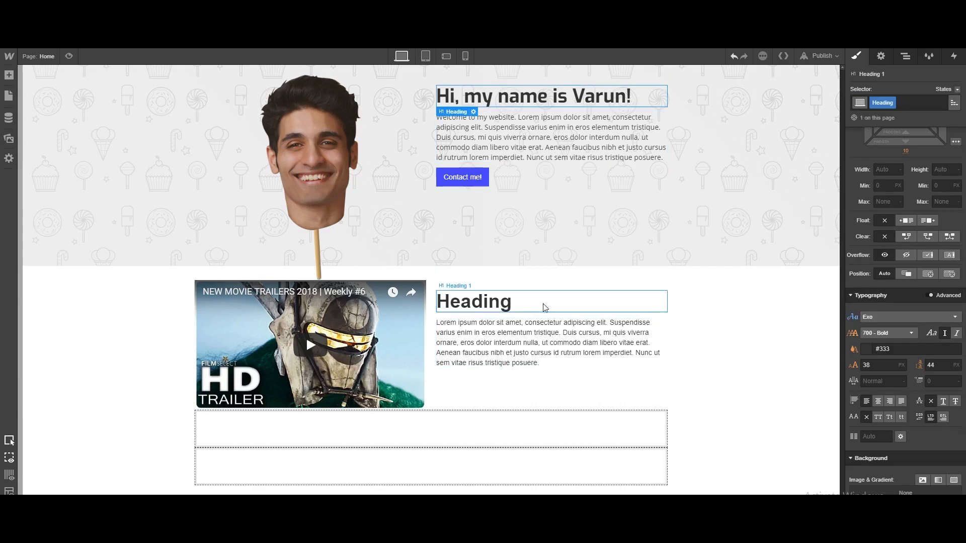
{"action": "left_click", "coordinate": [521, 305]}
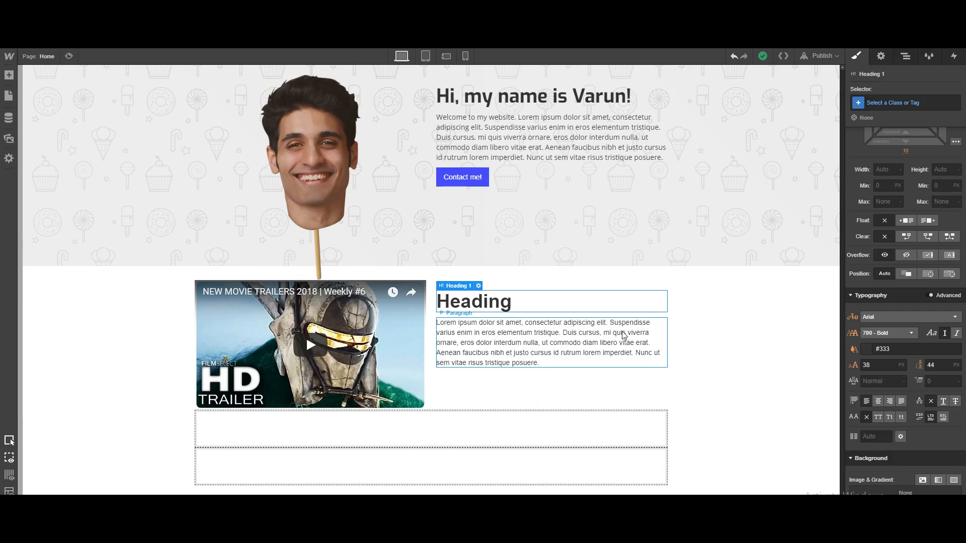
{"action": "left_click", "coordinate": [509, 100]}
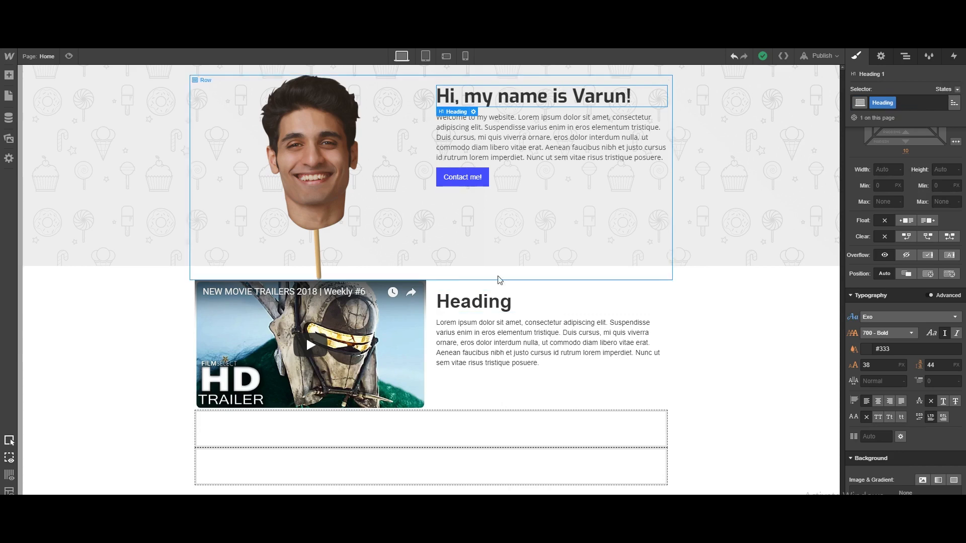
{"action": "left_click", "coordinate": [498, 300]}
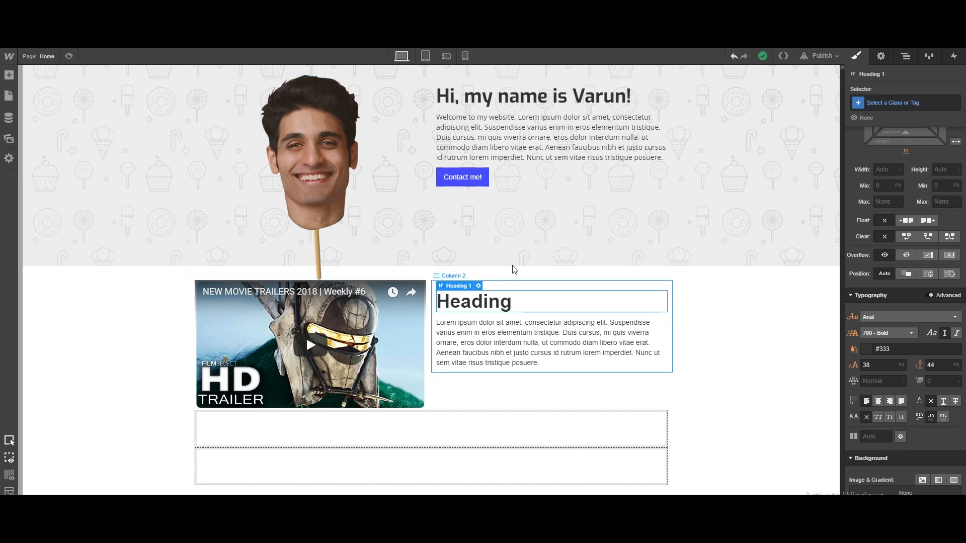
{"action": "left_click", "coordinate": [538, 107]}
{"action": "left_click", "coordinate": [919, 105]}
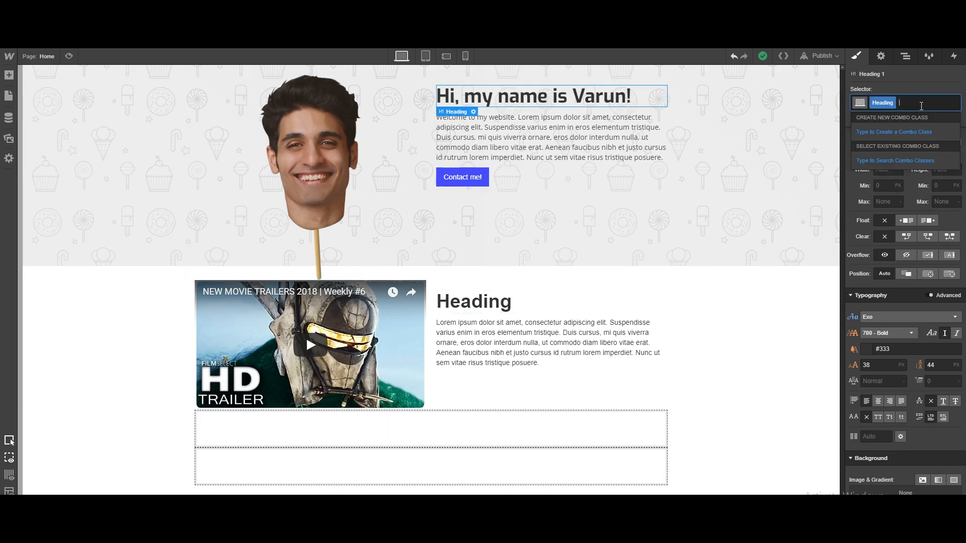
{"action": "left_click", "coordinate": [892, 104]}
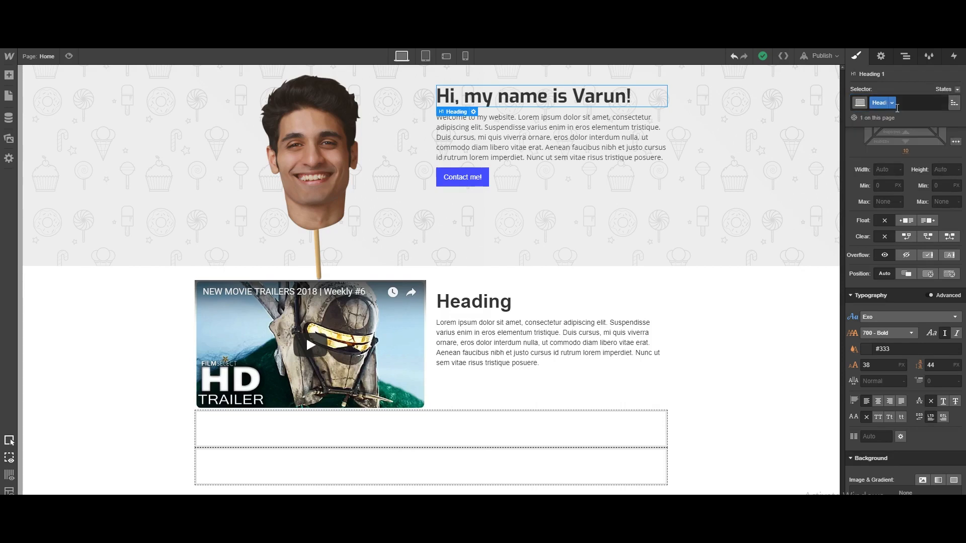
Apply the existing Heading class to the new heading beside the video and compare it with the Hero heading.
{"action": "left_click", "coordinate": [523, 308]}
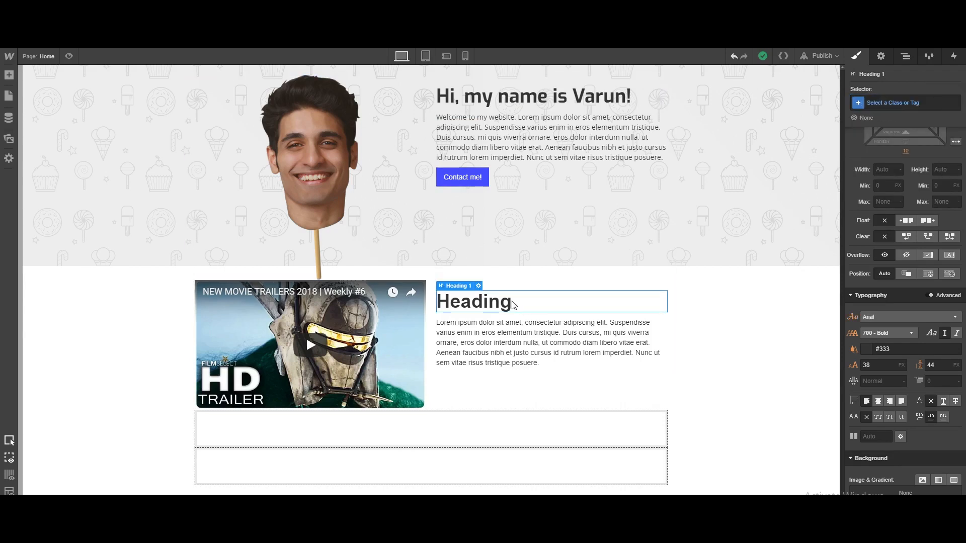
{"action": "left_click", "coordinate": [932, 102]}
{"action": "type", "text": "Heading"}
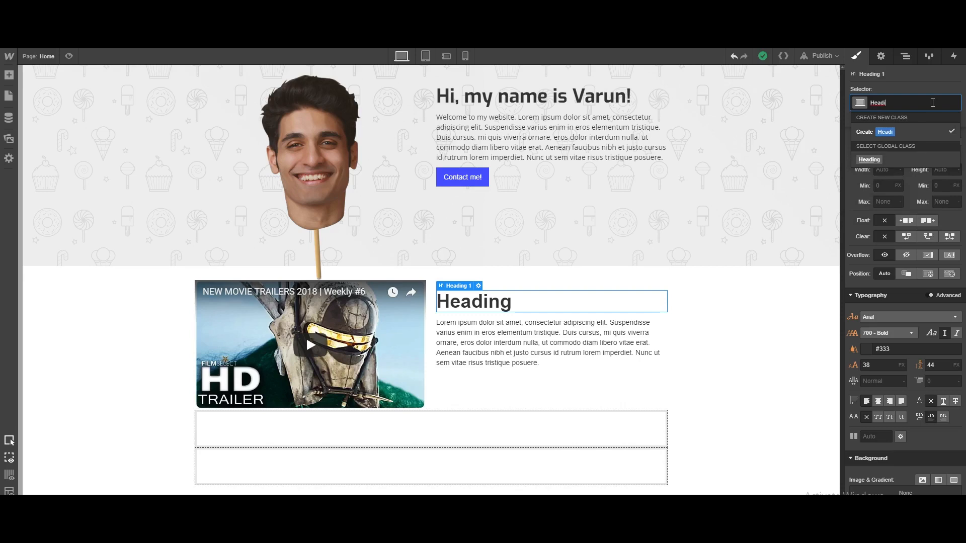
{"action": "key", "text": "Return"}
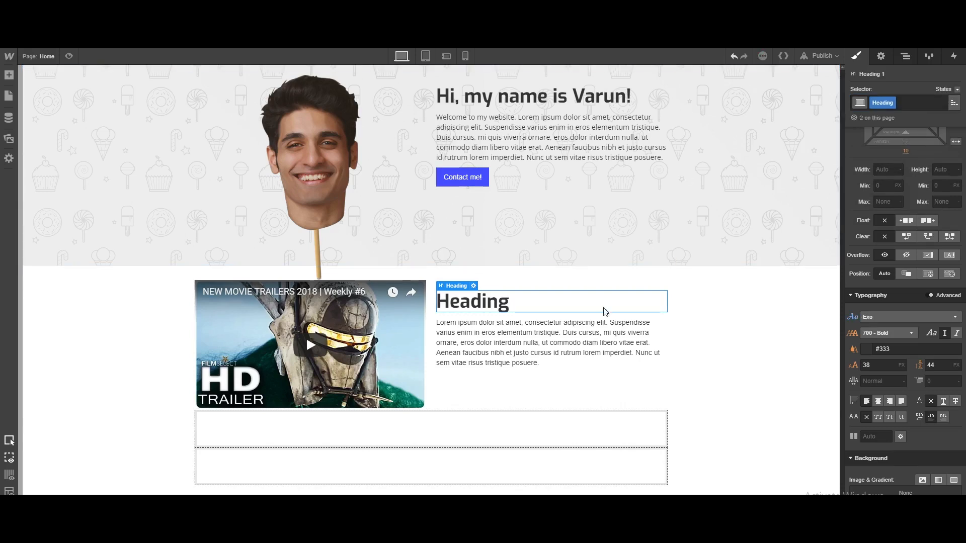
{"action": "left_click", "coordinate": [519, 100]}
{"action": "left_click", "coordinate": [482, 297]}
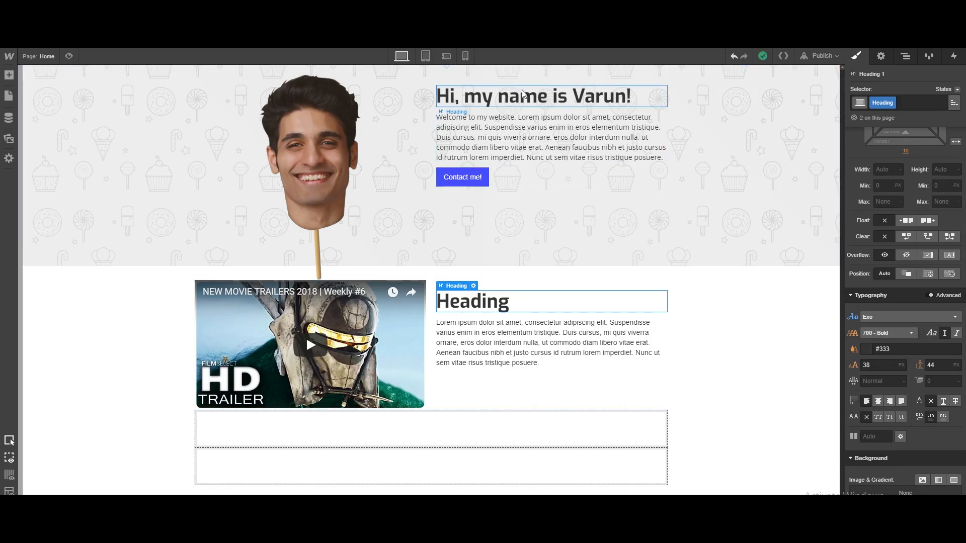
Check the Hero paragraph's class and assign a new class named Paragraph5 to the paragraph beside the video.
{"action": "left_click", "coordinate": [534, 134]}
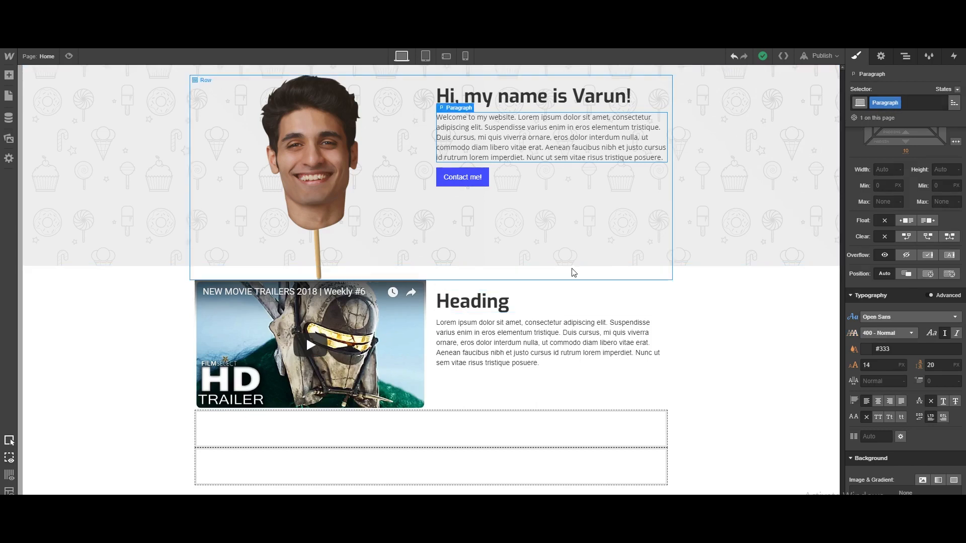
{"action": "left_click", "coordinate": [546, 326]}
{"action": "left_click", "coordinate": [894, 103]}
{"action": "type", "text": "P"}
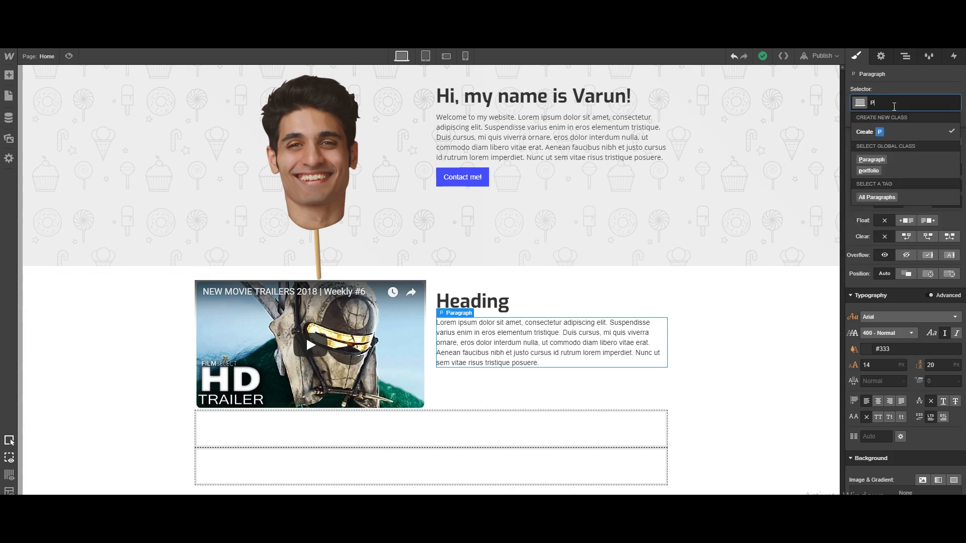
{"action": "type", "text": "aragraph"}
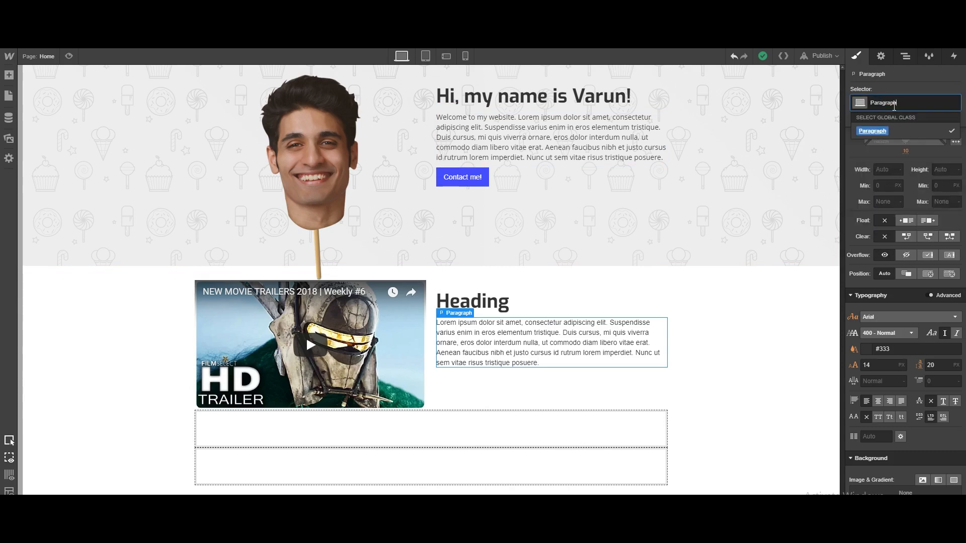
{"action": "type", "text": "5"}
{"action": "key", "text": "Return"}
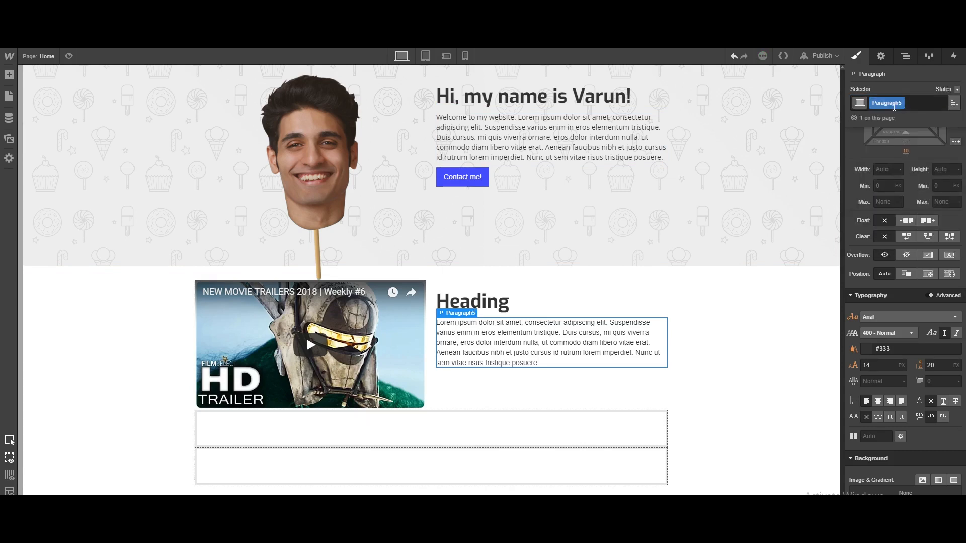
Set the Paragraph5 class's font to Exo and replace the Hero paragraph's class with Paragraph5.
{"action": "left_click", "coordinate": [898, 316]}
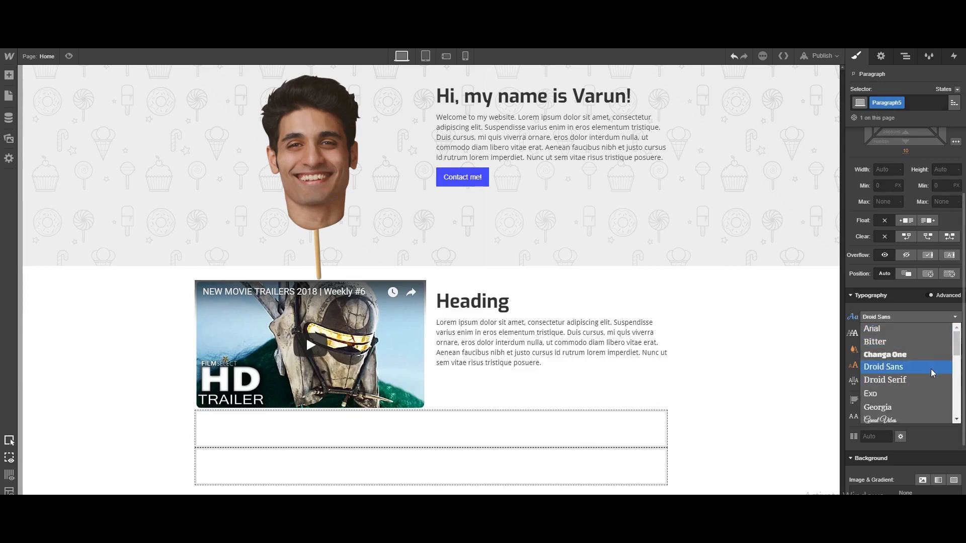
{"action": "left_click", "coordinate": [916, 393]}
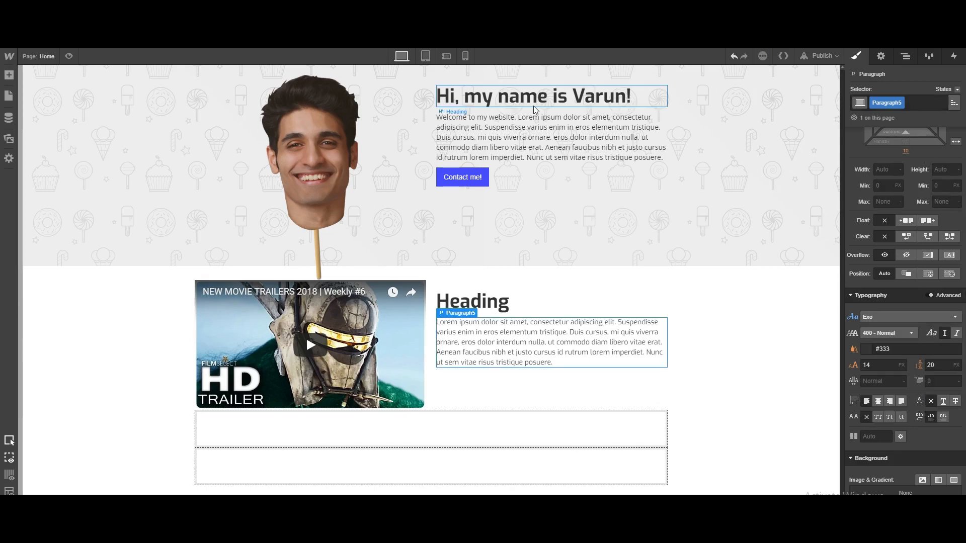
{"action": "left_click", "coordinate": [538, 144]}
{"action": "left_click", "coordinate": [913, 103]}
{"action": "key", "text": "BackSpace"}
{"action": "type", "text": "Para"}
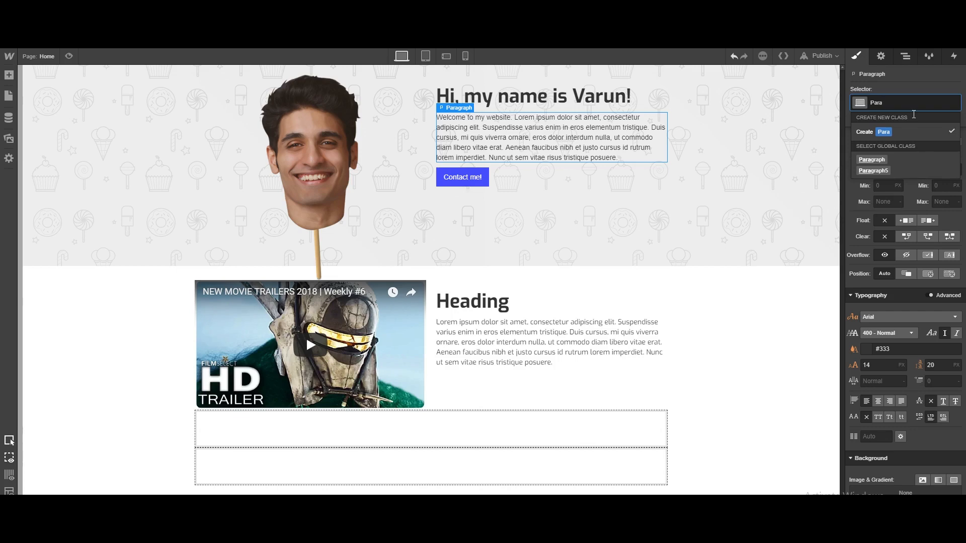
{"action": "left_click", "coordinate": [873, 170]}
{"action": "left_click", "coordinate": [730, 254]}
{"action": "left_click", "coordinate": [702, 332]}
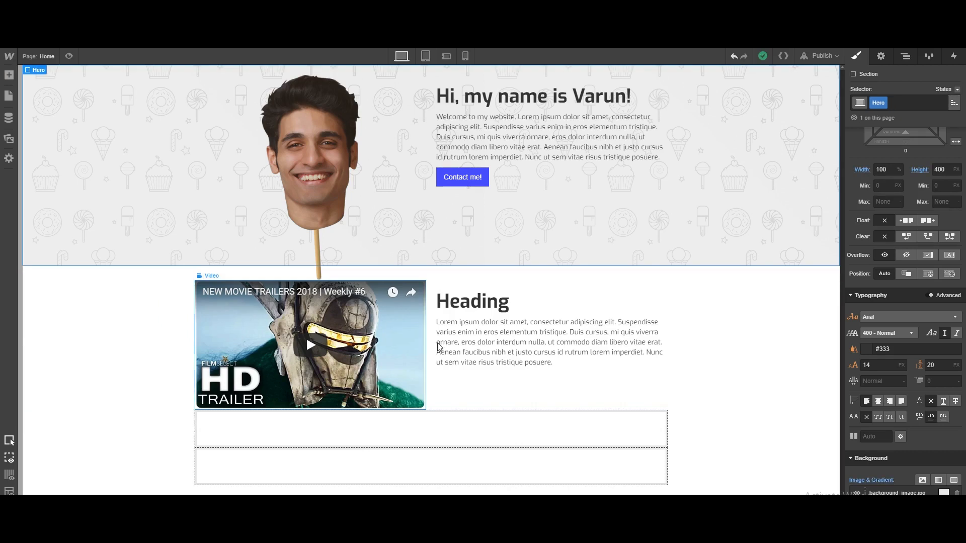
Change the text of the heading beside the video to "Here are my skills".
{"action": "double_click", "coordinate": [510, 302]}
{"action": "double_click", "coordinate": [509, 301]}
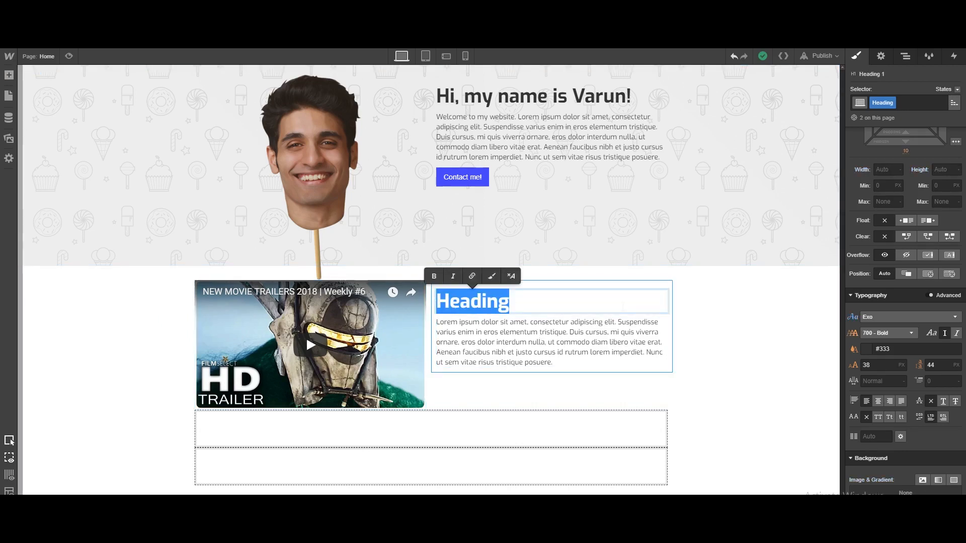
{"action": "type", "text": "Here are my skills"}
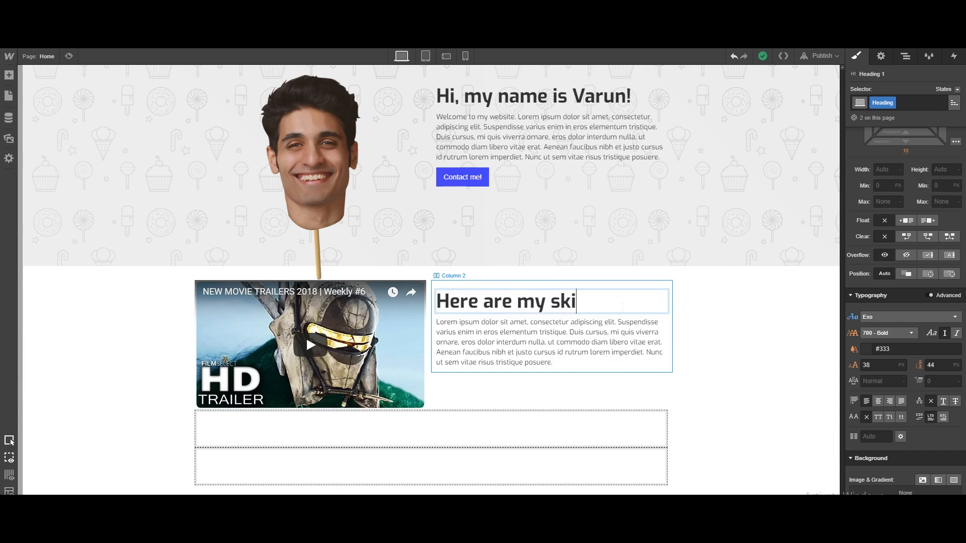
{"action": "left_click", "coordinate": [729, 360]}
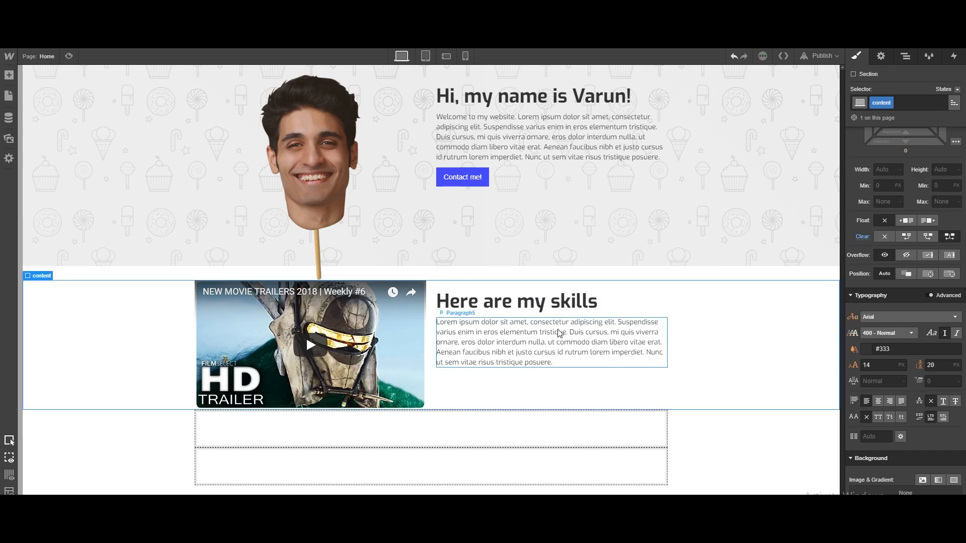
Give the content section equal top and bottom padding of about 67 px.
{"action": "left_click", "coordinate": [560, 261]}
{"action": "left_click", "coordinate": [557, 292]}
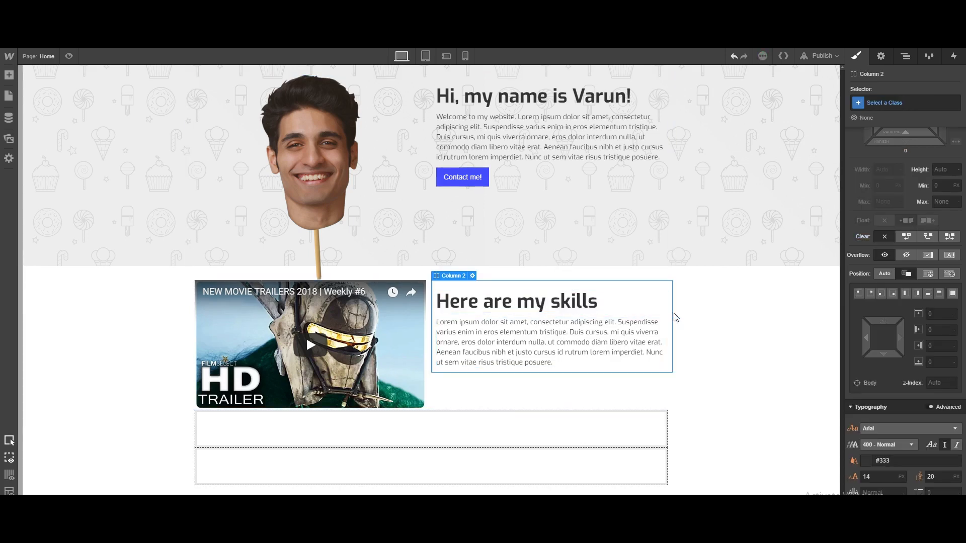
{"action": "left_click", "coordinate": [702, 313]}
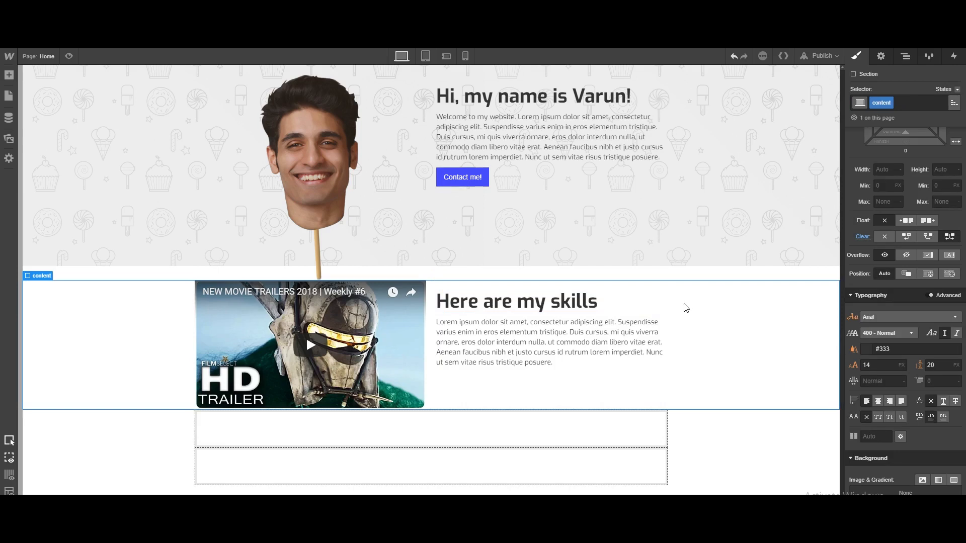
{"action": "left_click", "coordinate": [732, 427]}
{"action": "left_click", "coordinate": [753, 338]}
{"action": "scroll", "coordinate": [901, 186], "scroll_direction": "up", "scroll_amount": 2}
{"action": "scroll", "coordinate": [901, 194], "scroll_direction": "up", "scroll_amount": 1}
{"action": "left_click_drag", "start_coordinate": [905, 206], "coordinate": [906, 288]}
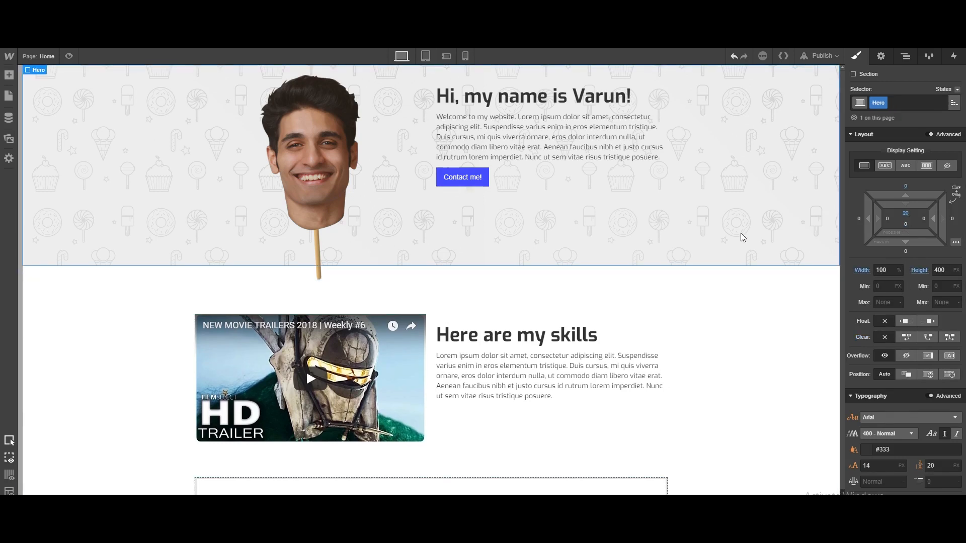
{"action": "scroll", "coordinate": [701, 402], "scroll_direction": "down", "scroll_amount": 1}
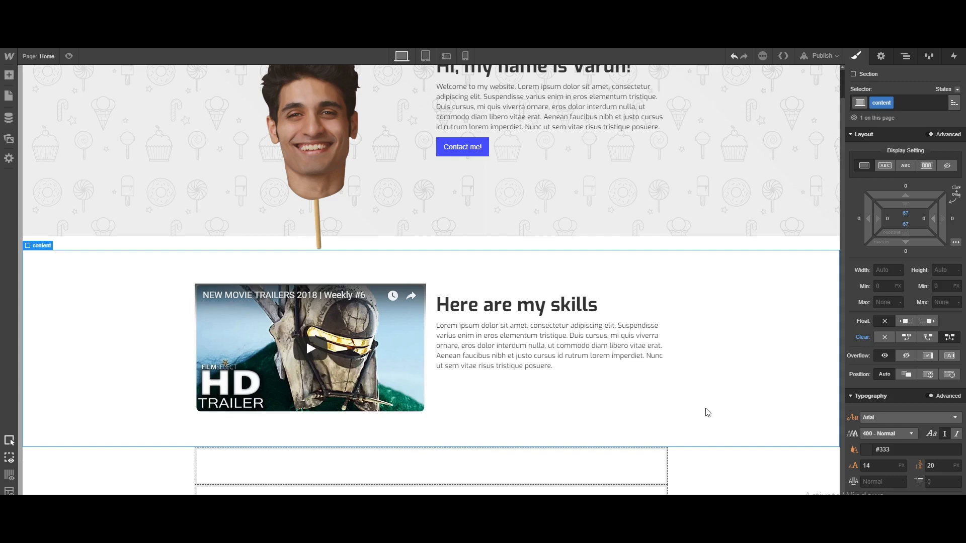
{"action": "scroll", "coordinate": [694, 327], "scroll_direction": "up", "scroll_amount": 1}
{"action": "scroll", "coordinate": [692, 326], "scroll_direction": "down", "scroll_amount": 1}
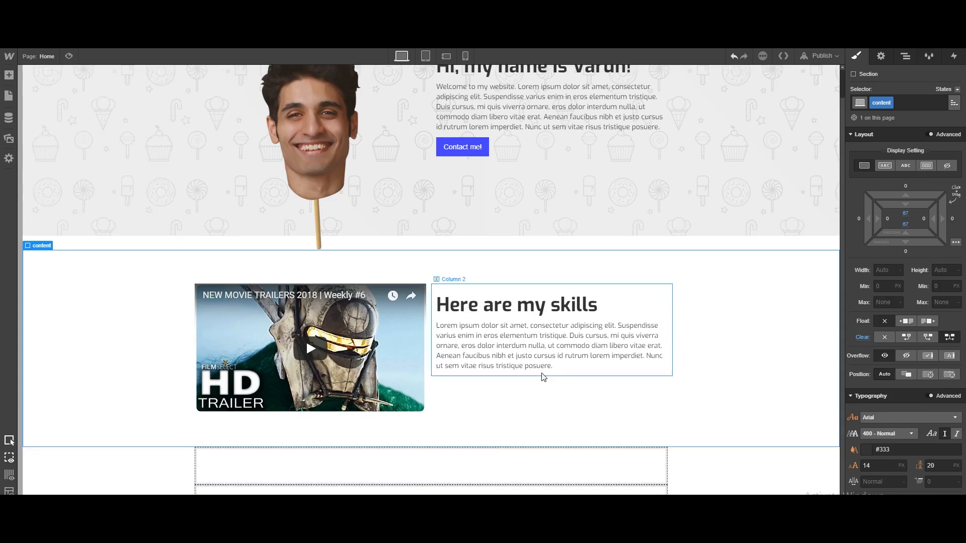
Insert a row of four equal columns into the container of the portfolio section.
{"action": "left_click", "coordinate": [434, 462]}
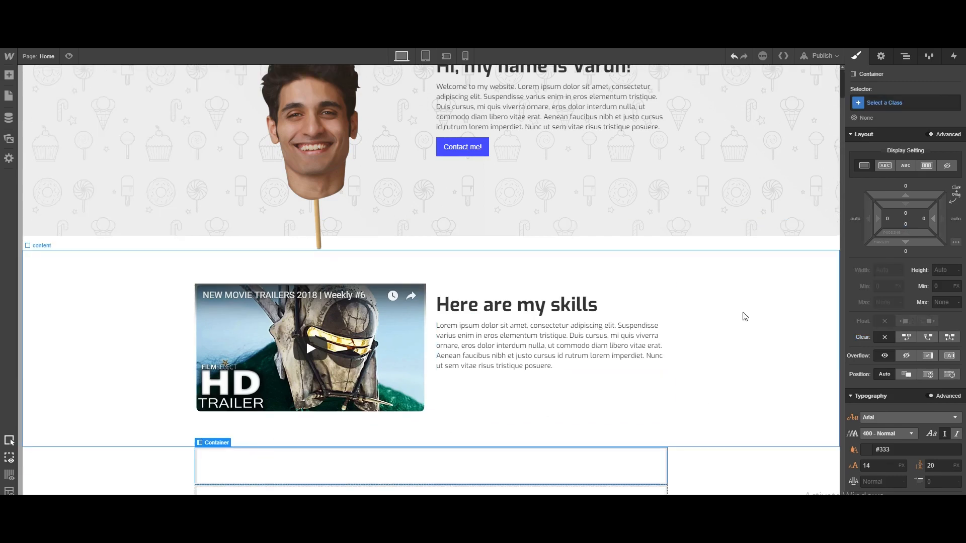
{"action": "left_click", "coordinate": [905, 56]}
{"action": "left_click", "coordinate": [890, 315]}
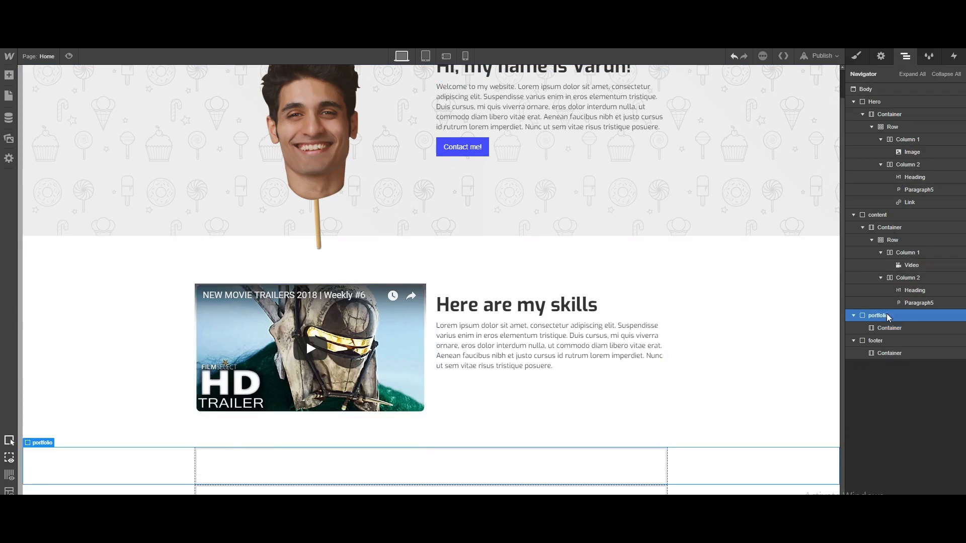
{"action": "left_click", "coordinate": [855, 56]}
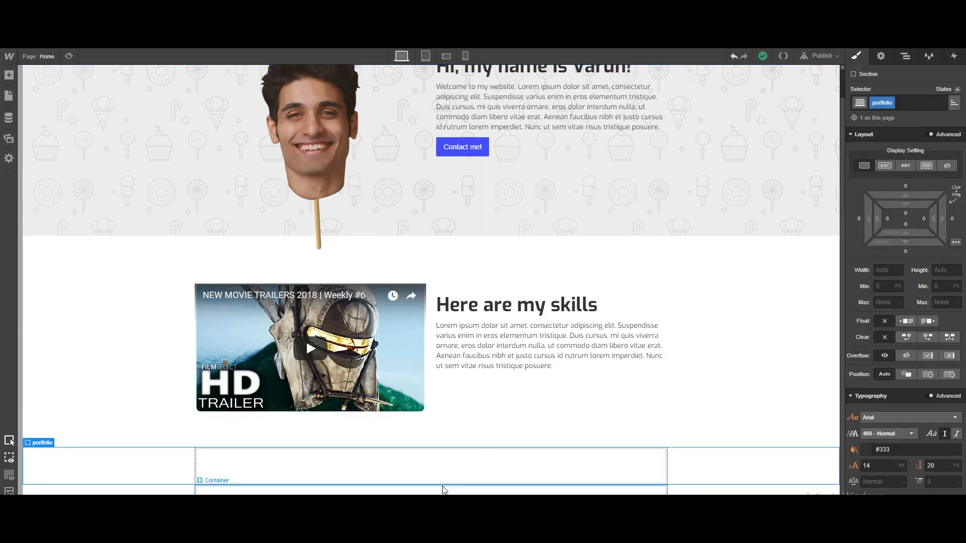
{"action": "left_click", "coordinate": [475, 460]}
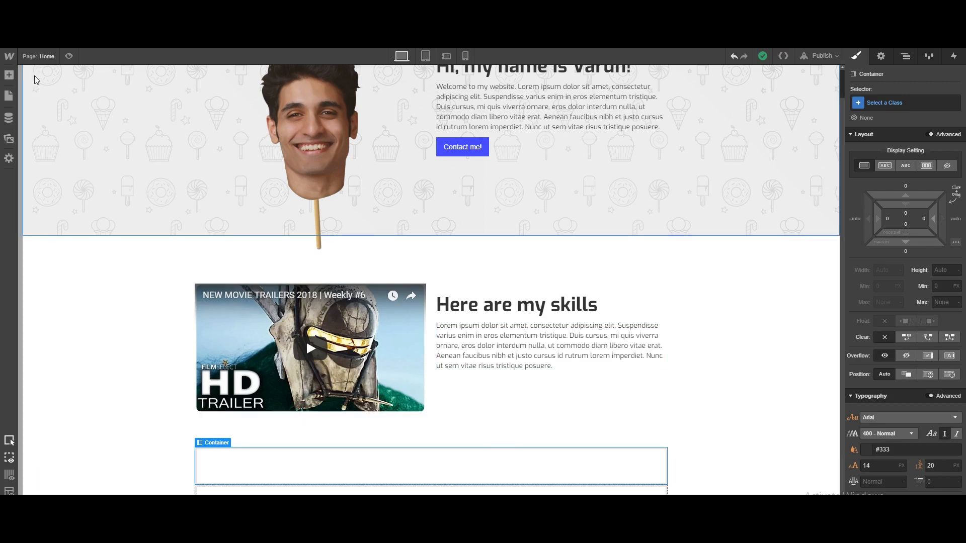
{"action": "left_click", "coordinate": [13, 80]}
{"action": "left_click", "coordinate": [128, 143]}
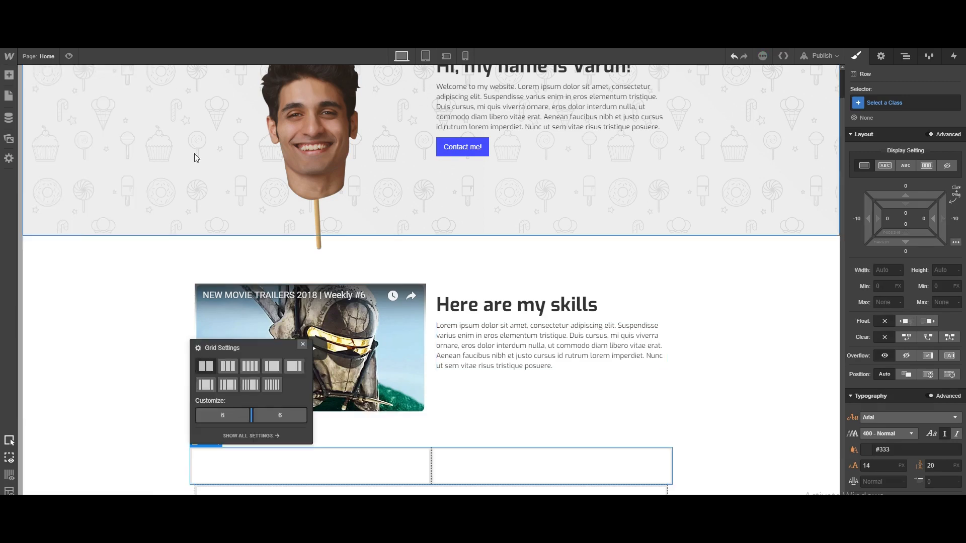
{"action": "left_click", "coordinate": [250, 367]}
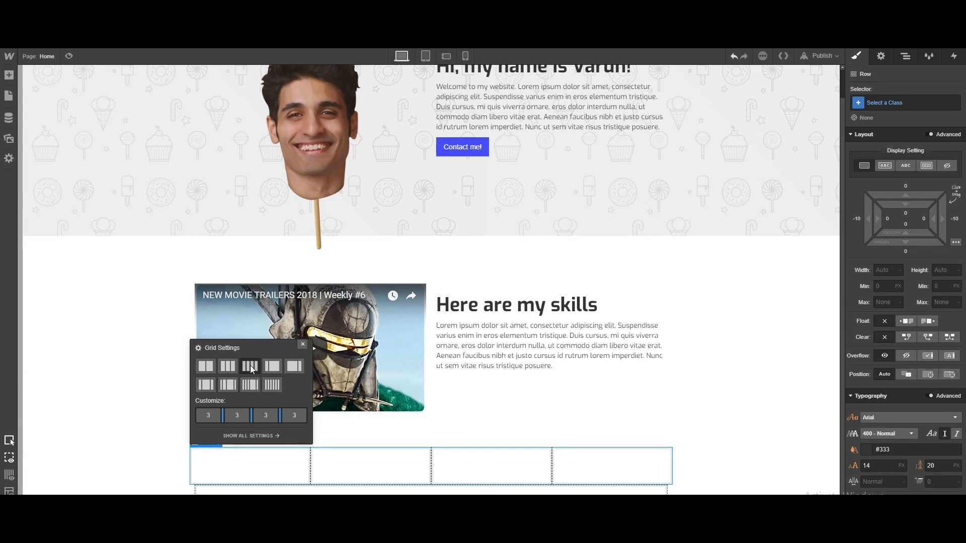
{"action": "left_click", "coordinate": [724, 427]}
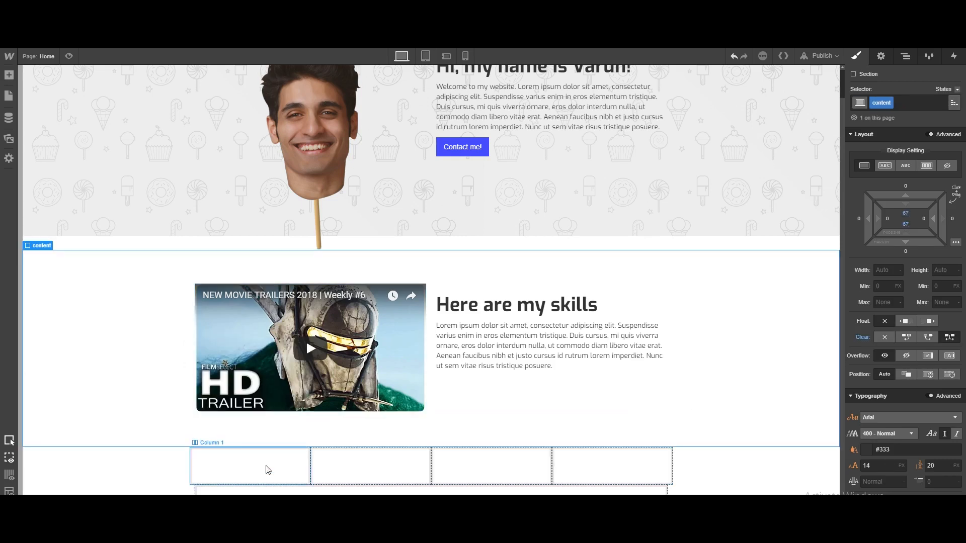
{"action": "left_click", "coordinate": [269, 455]}
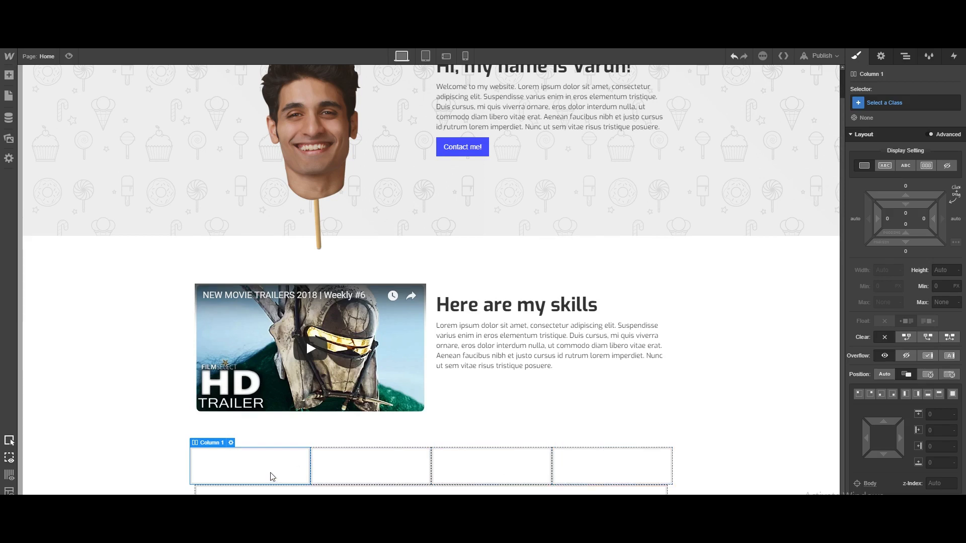
{"action": "key", "text": "z"}
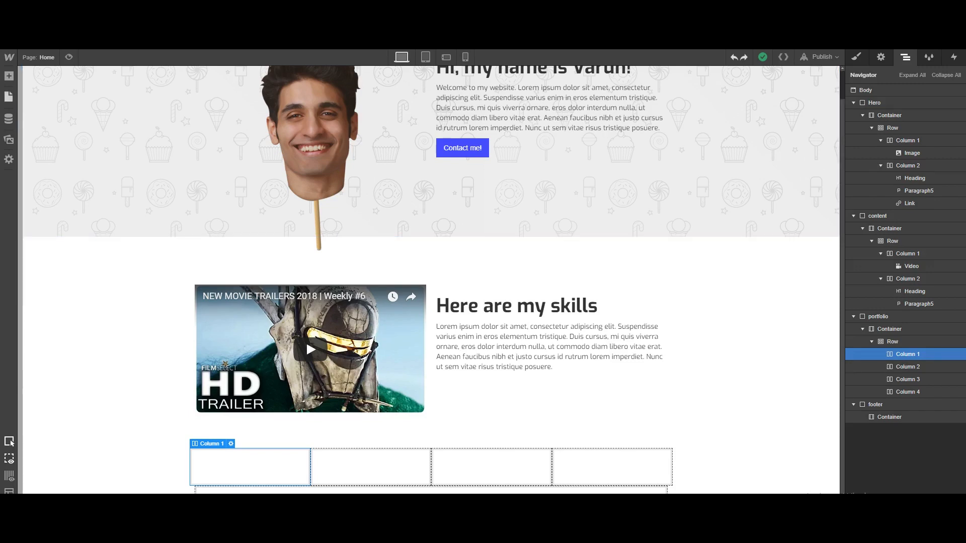
{"action": "left_click", "coordinate": [10, 78]}
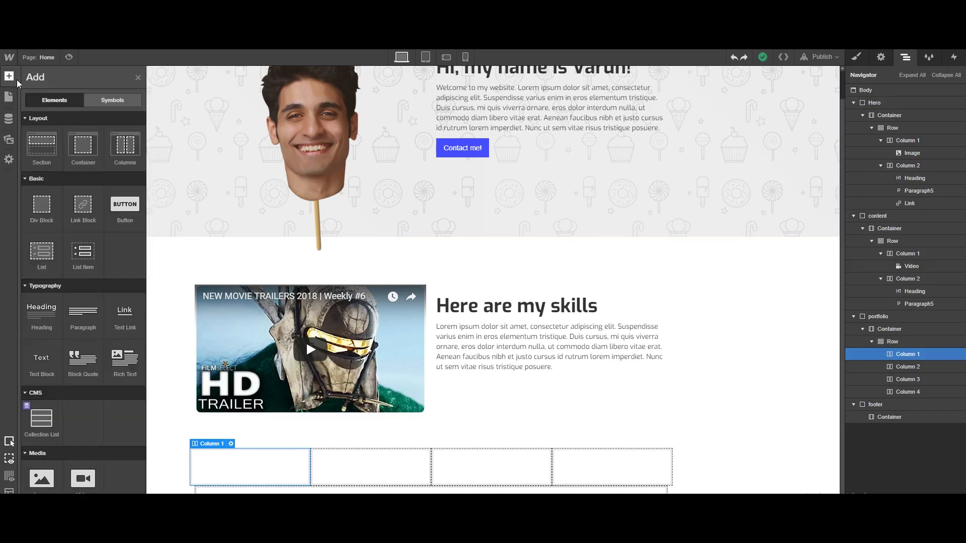
{"action": "left_click", "coordinate": [90, 215]}
{"action": "left_click", "coordinate": [257, 410]}
{"action": "type", "text": "http://google.com"}
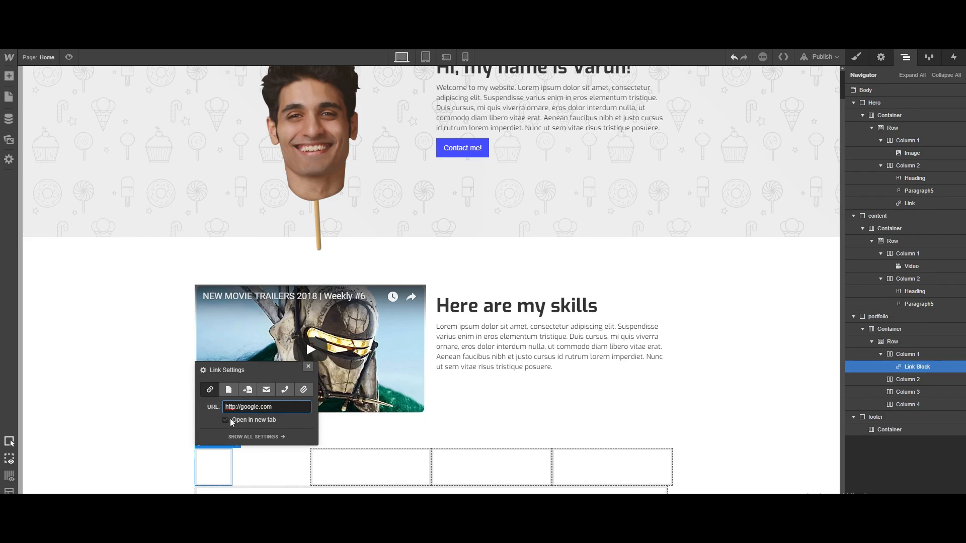
{"action": "left_click", "coordinate": [228, 419]}
{"action": "left_click", "coordinate": [131, 426]}
Center the link block within its portfolio column using block display and automatic side margins.
{"action": "left_click", "coordinate": [223, 467]}
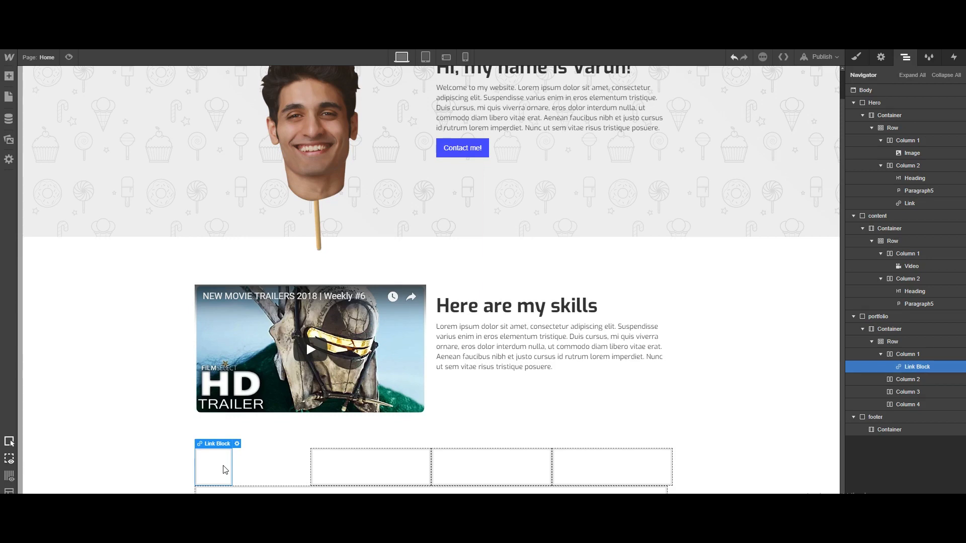
{"action": "left_click", "coordinate": [856, 57]}
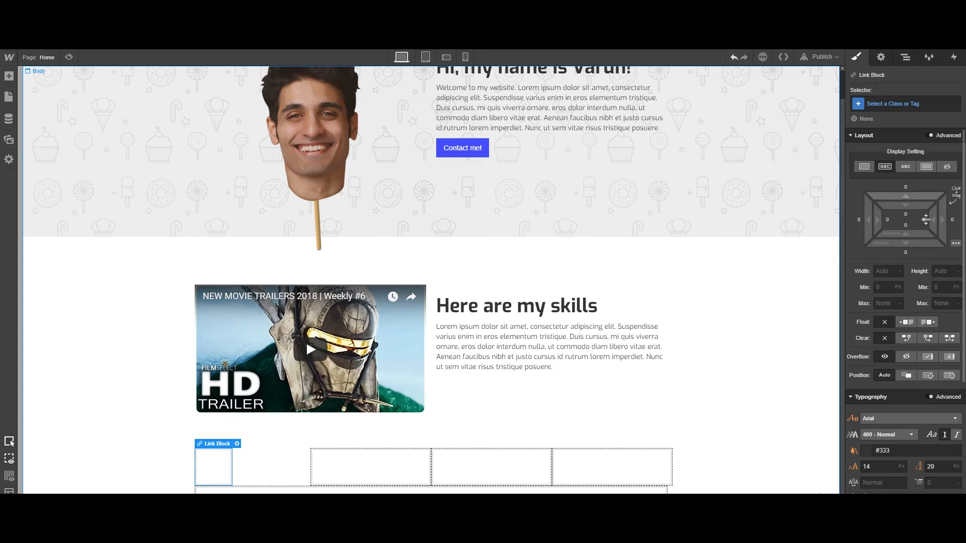
{"action": "left_click", "coordinate": [955, 245]}
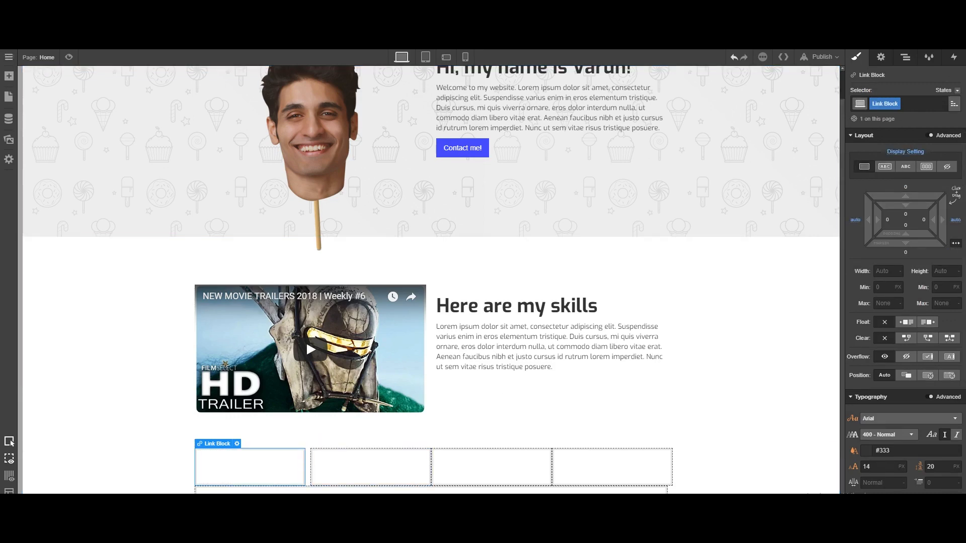
Insert an Image into the portfolio link block and upload img_1.png as its picture.
{"action": "left_click", "coordinate": [9, 76]}
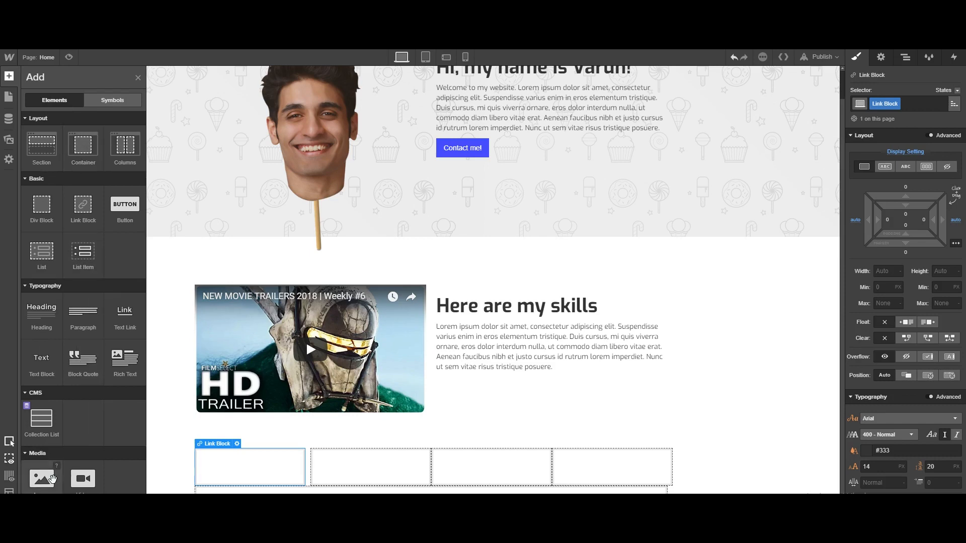
{"action": "left_click", "coordinate": [48, 475]}
{"action": "left_click", "coordinate": [307, 365]}
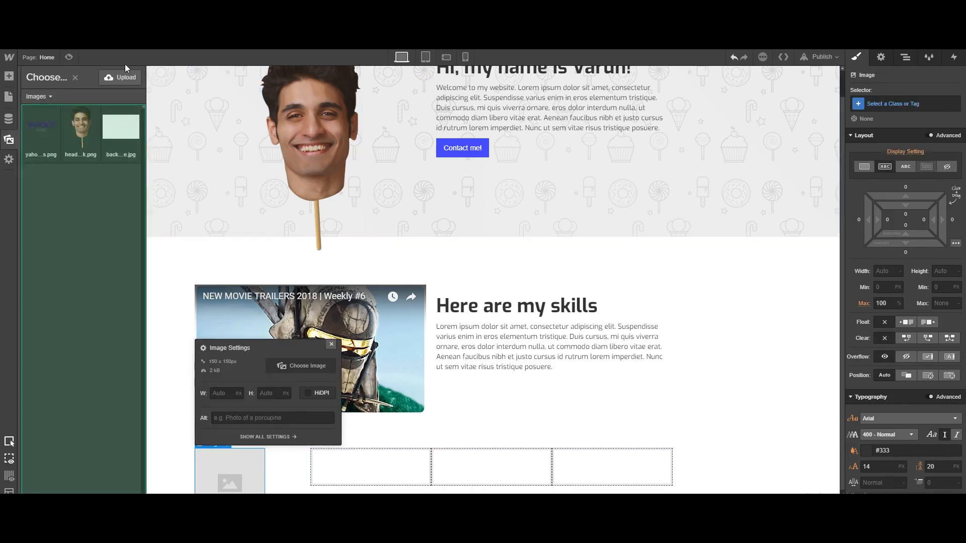
{"action": "left_click", "coordinate": [121, 78]}
{"action": "left_click_drag", "start_coordinate": [522, 166], "coordinate": [520, 282]}
{"action": "double_click", "coordinate": [170, 199]}
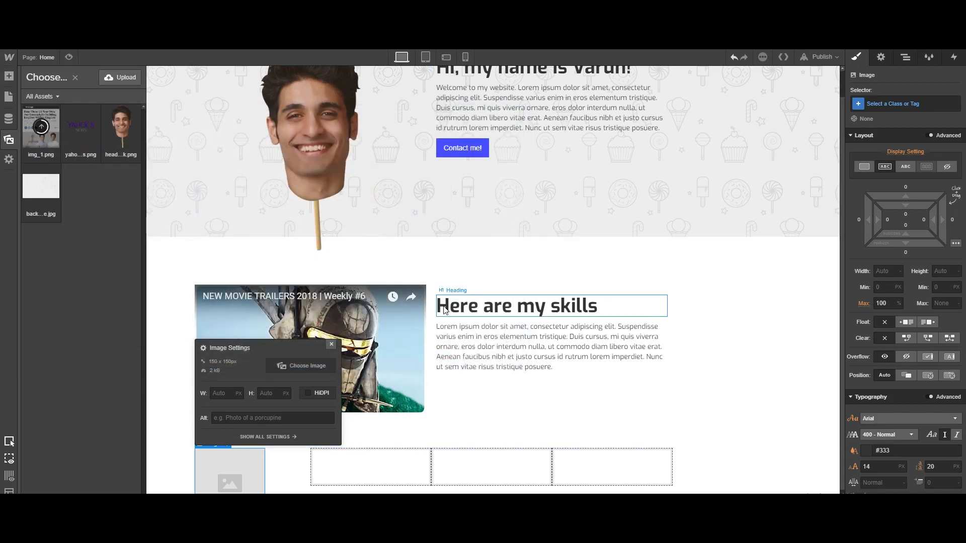
{"action": "scroll", "coordinate": [421, 313], "scroll_direction": "down", "scroll_amount": 1}
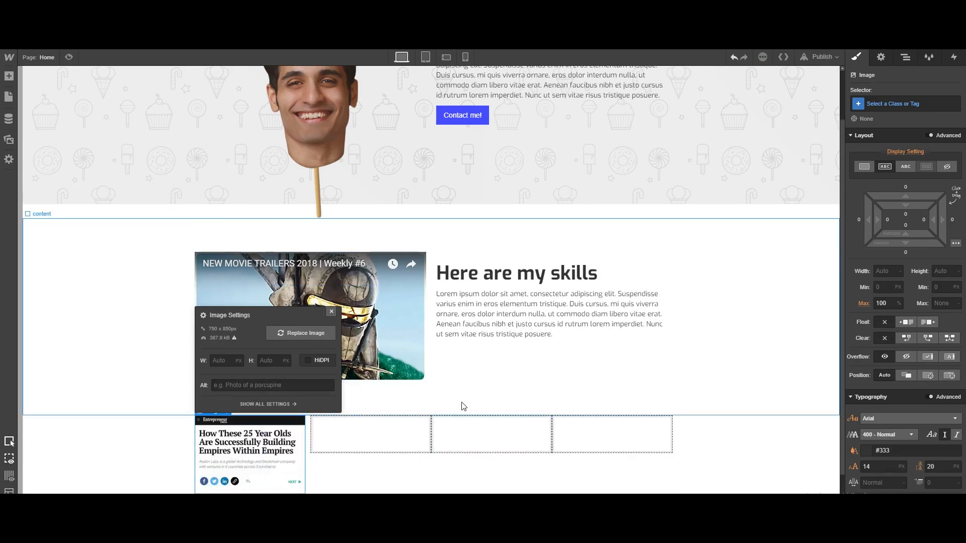
{"action": "scroll", "coordinate": [383, 388], "scroll_direction": "down", "scroll_amount": 2}
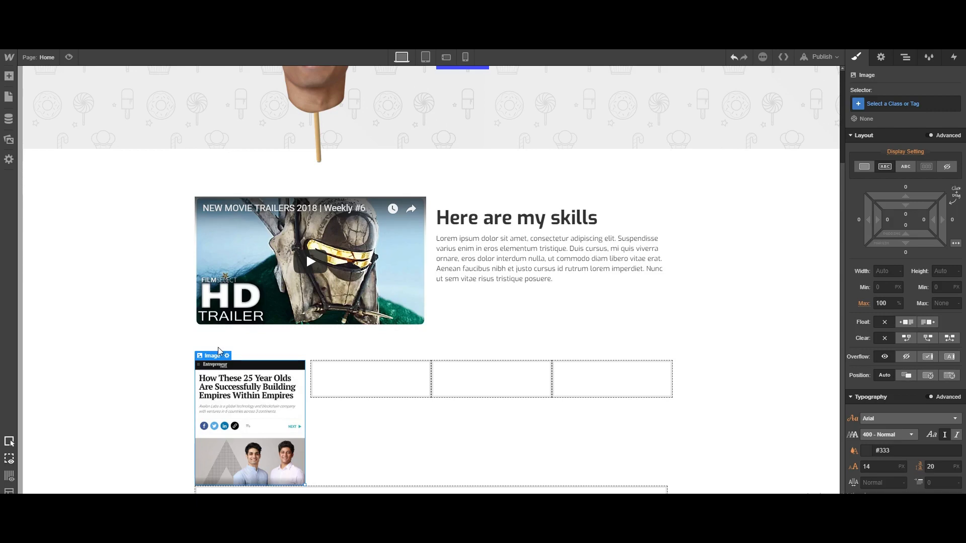
Select the portfolio image inside the link block and center it with block display and automatic side margins.
{"action": "left_click", "coordinate": [905, 57]}
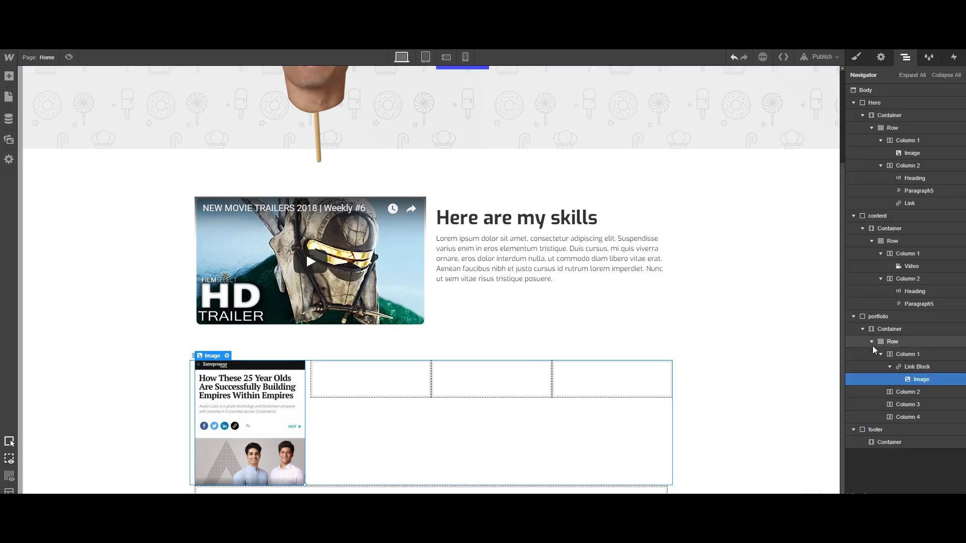
{"action": "left_click", "coordinate": [918, 368]}
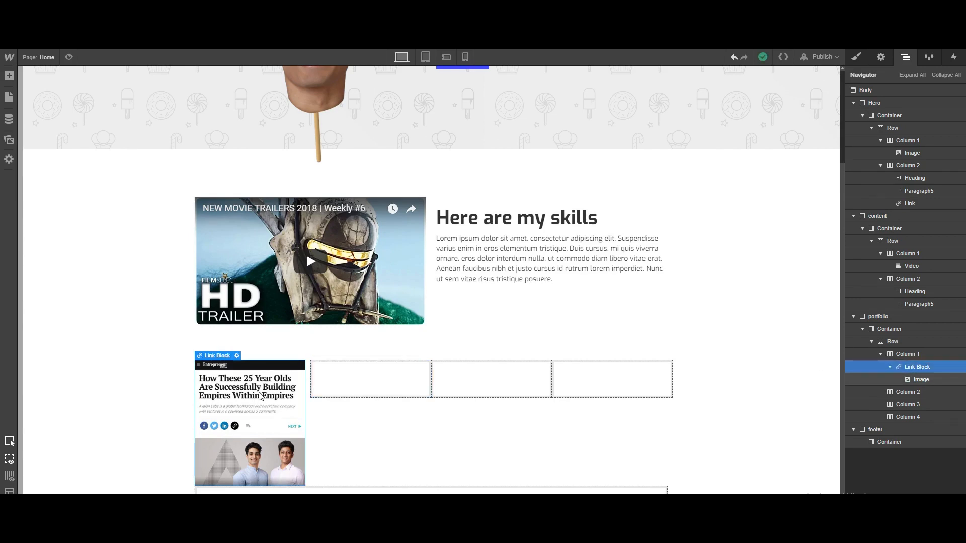
{"action": "left_click", "coordinate": [921, 379]}
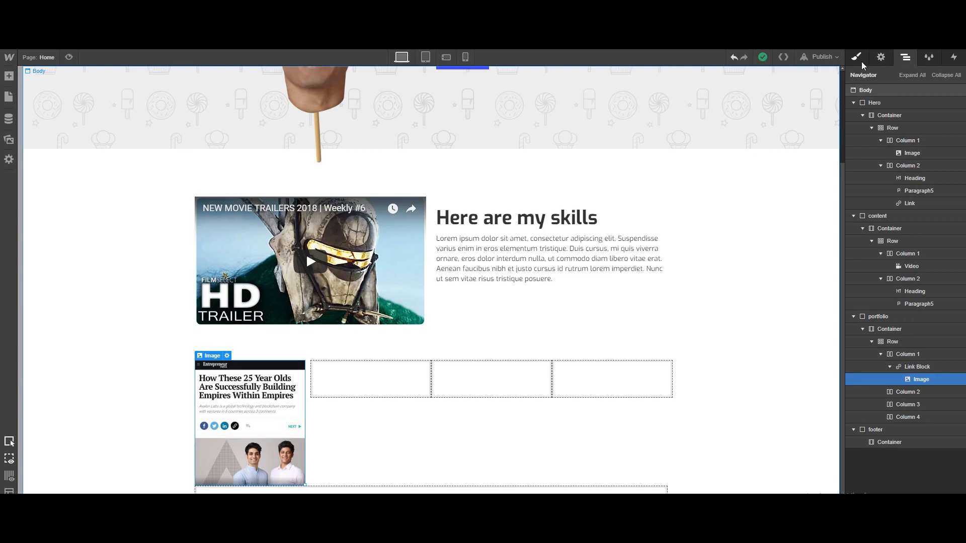
{"action": "key", "text": "s"}
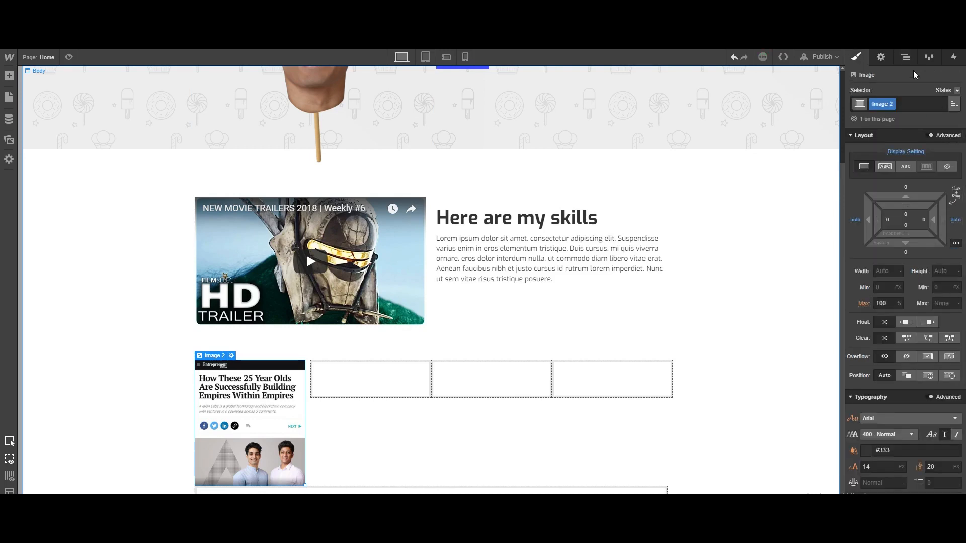
Copy the first portfolio column's link block with its image into the other three portfolio columns.
{"action": "left_click", "coordinate": [905, 57]}
{"action": "left_click", "coordinate": [908, 365]}
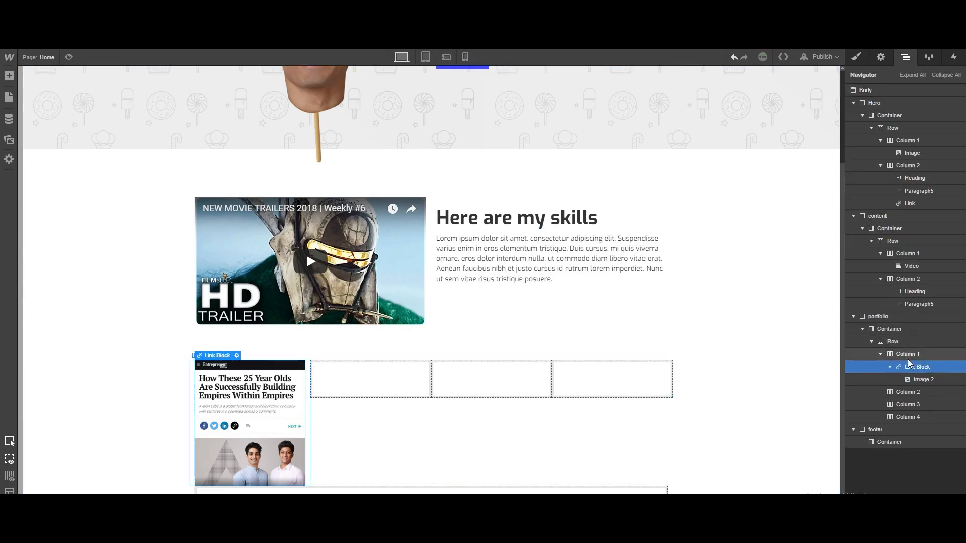
{"action": "key", "text": "ctrl+c"}
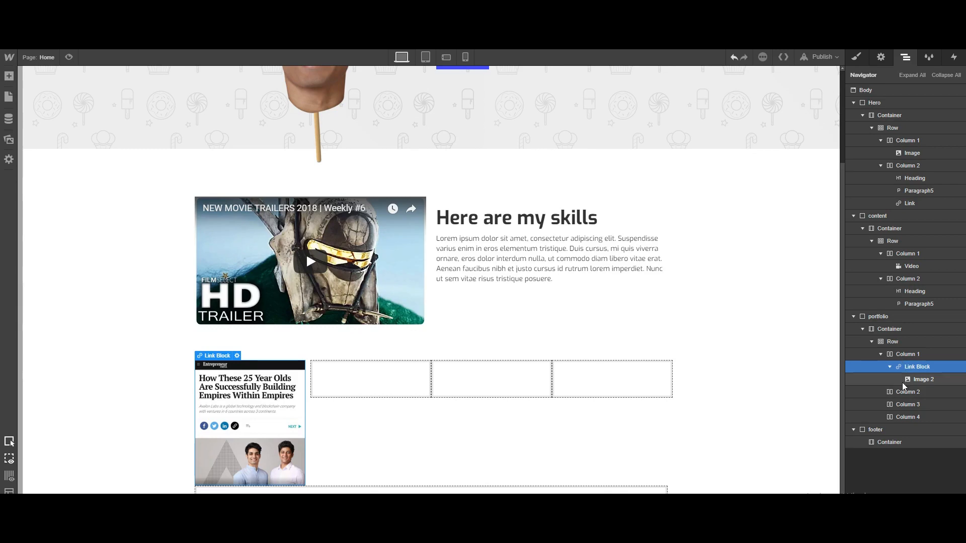
{"action": "left_click", "coordinate": [908, 392]}
{"action": "key", "text": "ctrl+v"}
{"action": "left_click", "coordinate": [907, 404]}
{"action": "key", "text": "ctrl+v"}
{"action": "left_click", "coordinate": [908, 417]}
{"action": "key", "text": "ctrl+v"}
{"action": "left_click", "coordinate": [800, 357]}
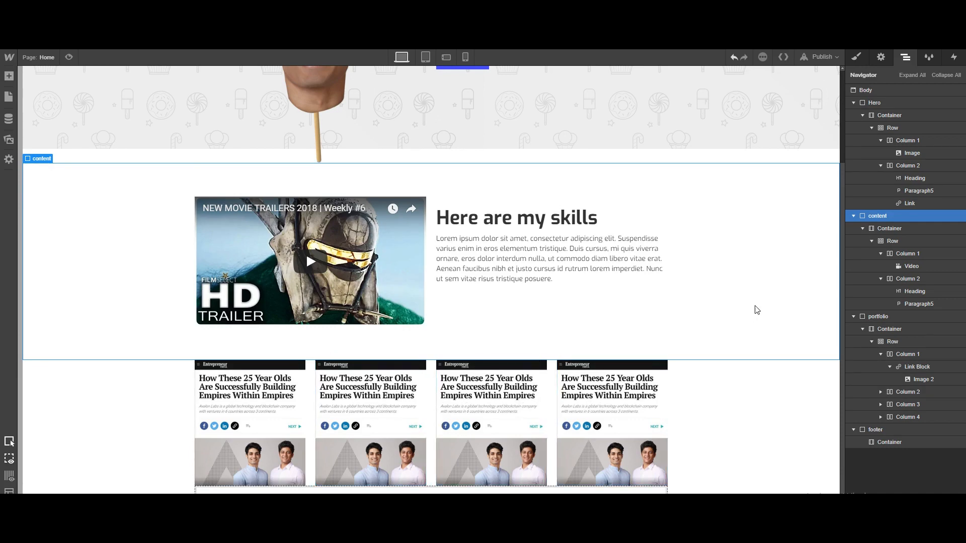
Set the portfolio section's top padding to 44 px and its bottom padding to about 53 px.
{"action": "left_click", "coordinate": [760, 406]}
{"action": "scroll", "coordinate": [760, 407], "scroll_direction": "up", "scroll_amount": 1}
{"action": "scroll", "coordinate": [760, 406], "scroll_direction": "down", "scroll_amount": 1}
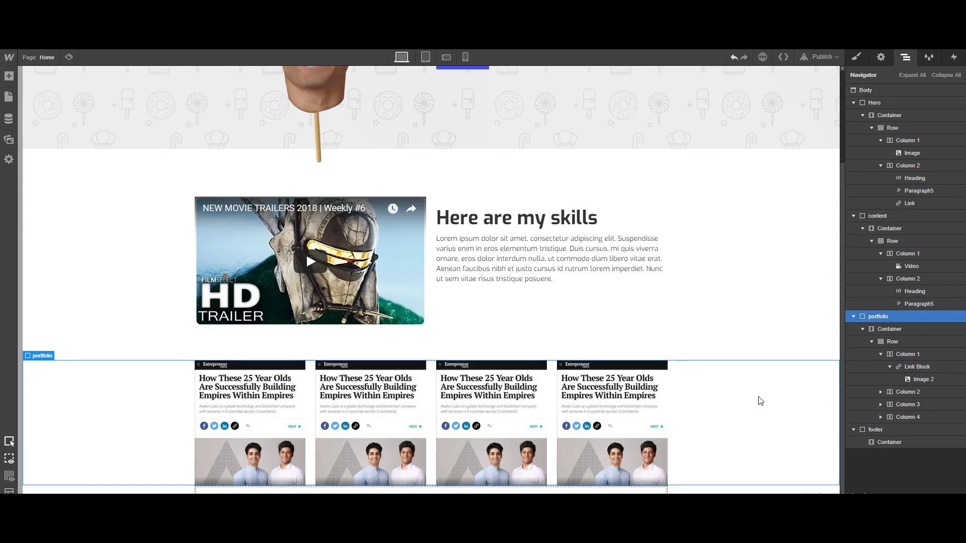
{"action": "scroll", "coordinate": [758, 402], "scroll_direction": "up", "scroll_amount": 2}
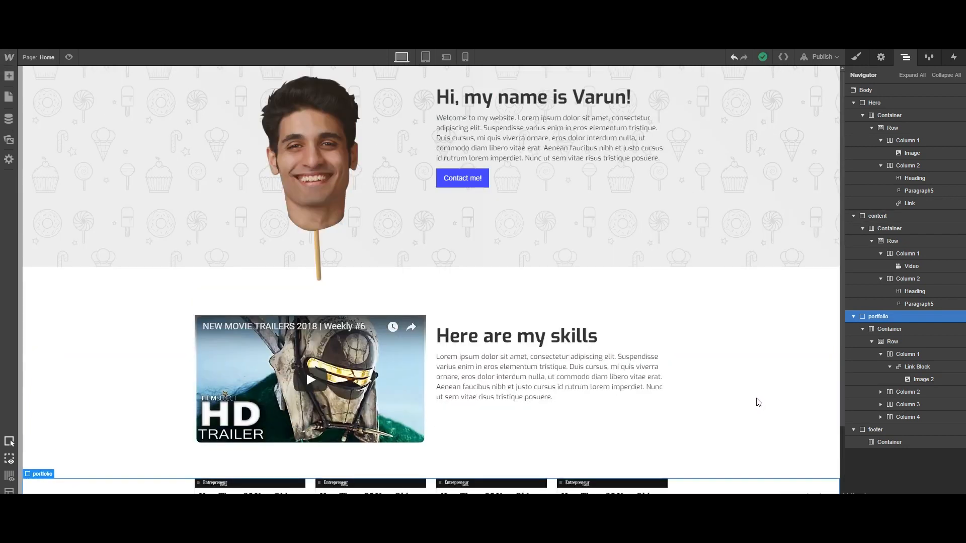
{"action": "scroll", "coordinate": [758, 402], "scroll_direction": "down", "scroll_amount": 2}
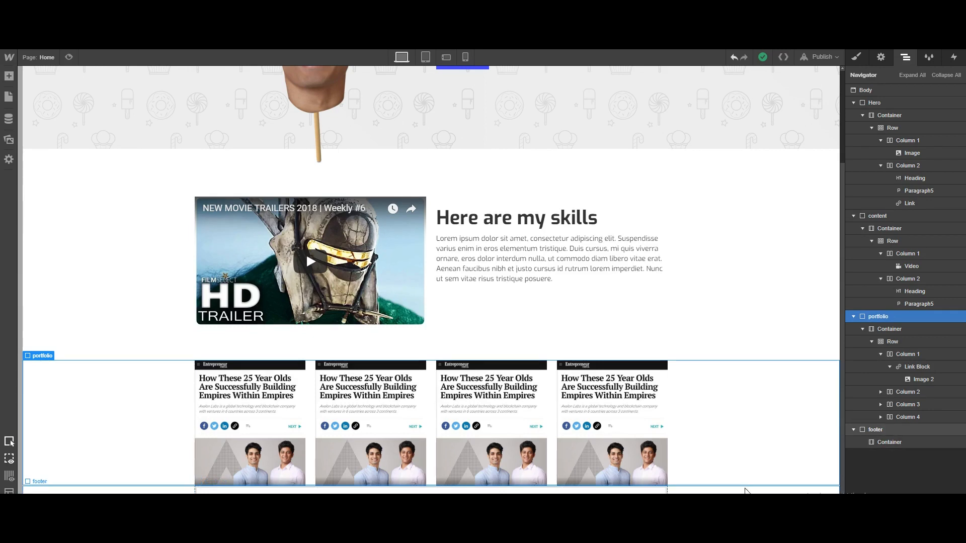
{"action": "key", "text": "s"}
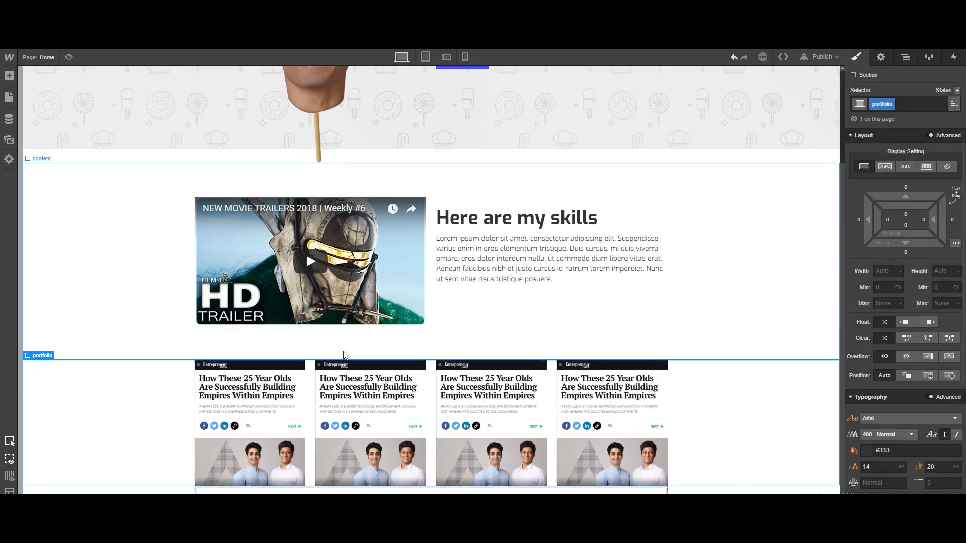
{"action": "left_click_drag", "start_coordinate": [905, 207], "coordinate": [908, 156]}
{"action": "scroll", "coordinate": [732, 210], "scroll_direction": "down", "scroll_amount": 1}
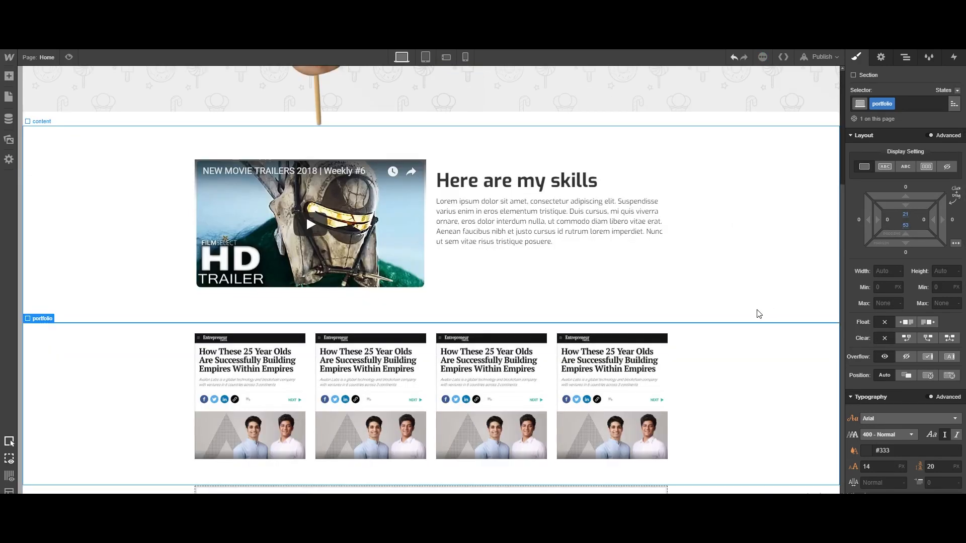
{"action": "left_click_drag", "start_coordinate": [915, 220], "coordinate": [913, 232]}
{"action": "left_click_drag", "start_coordinate": [911, 234], "coordinate": [911, 226]}
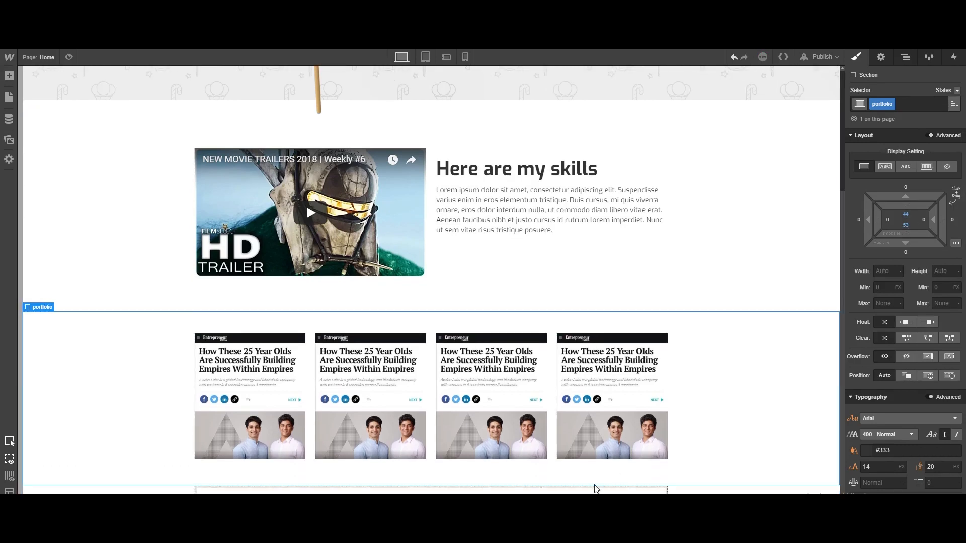
Give the footer section a very dark grey, almost black background color.
{"action": "left_click", "coordinate": [712, 491]}
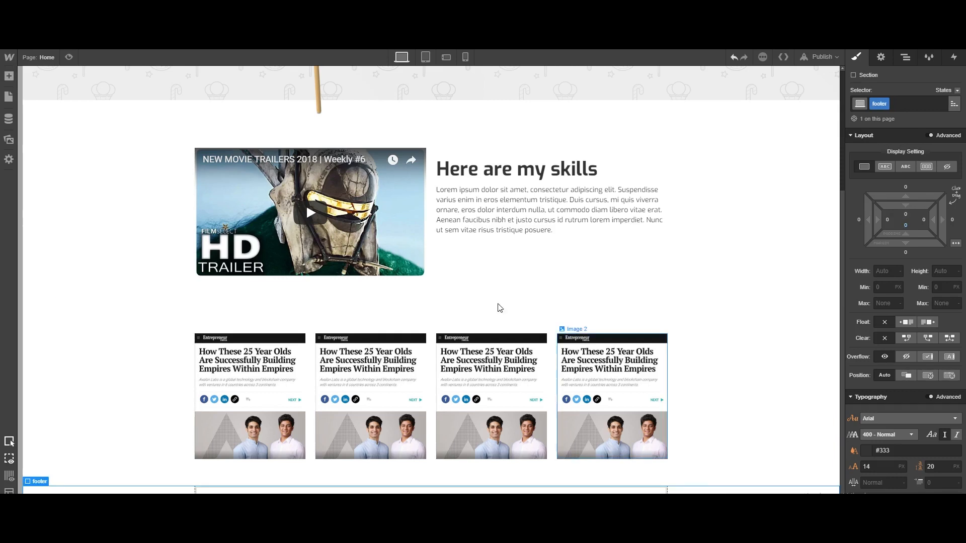
{"action": "scroll", "coordinate": [922, 261], "scroll_direction": "down", "scroll_amount": 5}
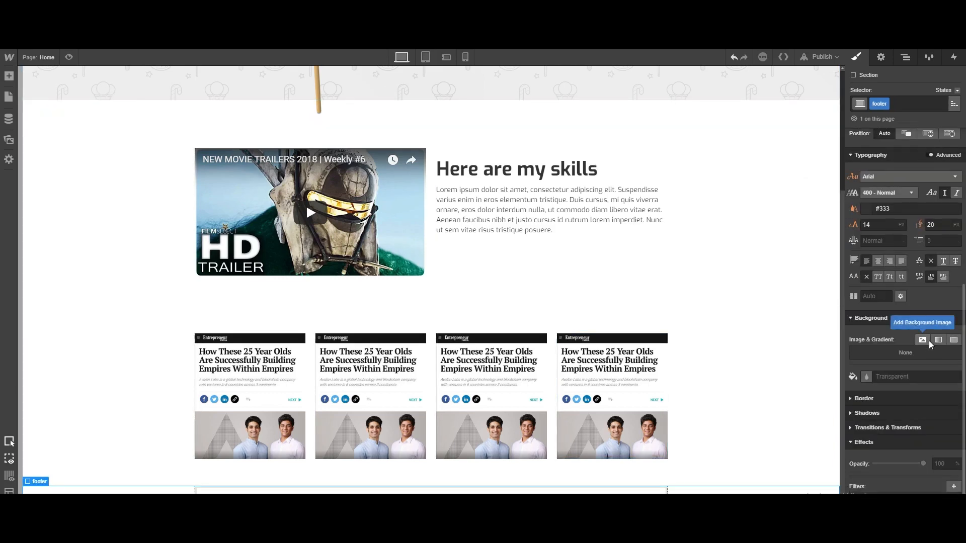
{"action": "left_click", "coordinate": [868, 377]}
{"action": "left_click_drag", "start_coordinate": [913, 398], "coordinate": [861, 470]}
{"action": "left_click", "coordinate": [748, 415]}
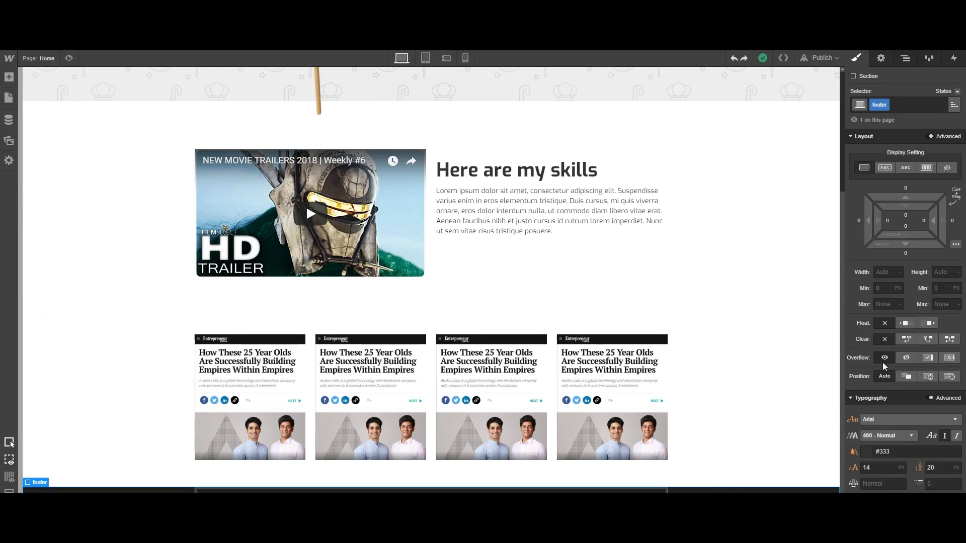
Set the footer section's top padding to 24 px and its bottom padding to 45 px.
{"action": "left_click_drag", "start_coordinate": [912, 237], "coordinate": [909, 187]}
{"action": "left_click_drag", "start_coordinate": [907, 206], "coordinate": [906, 172]}
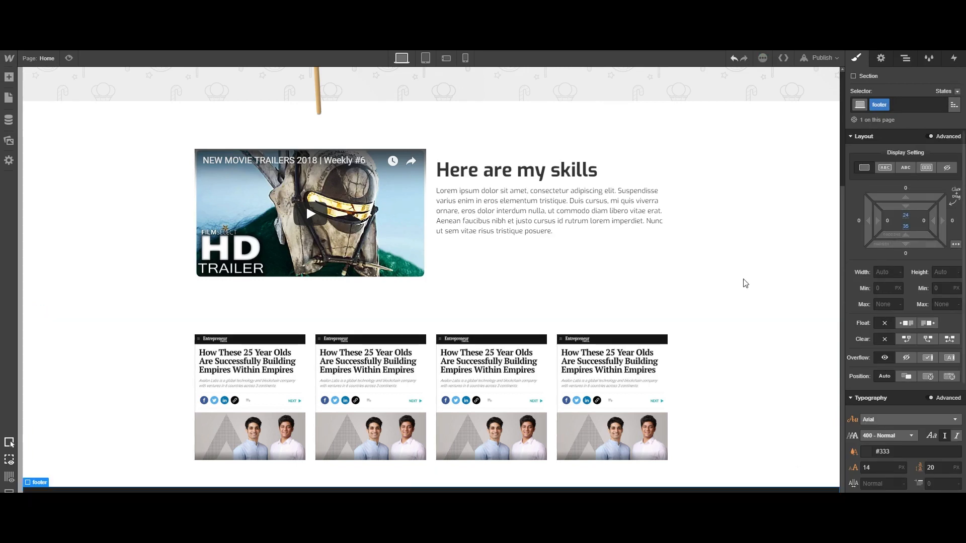
{"action": "scroll", "coordinate": [743, 282], "scroll_direction": "down", "scroll_amount": 1}
{"action": "left_click_drag", "start_coordinate": [917, 236], "coordinate": [916, 221]}
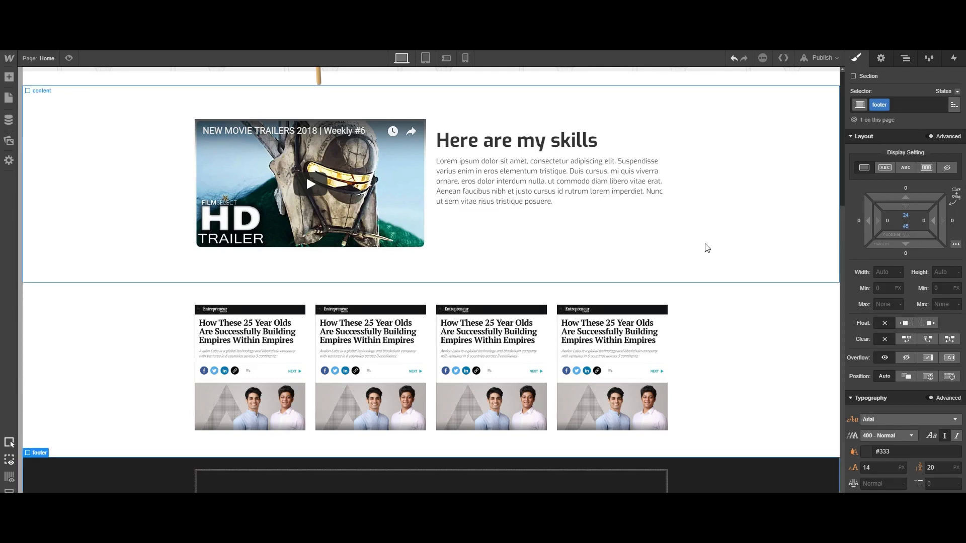
{"action": "scroll", "coordinate": [705, 251], "scroll_direction": "down", "scroll_amount": 1}
Insert a Paragraph into the footer container and replace its placeholder text with "(C) Me, 2018. Contact me here.".
{"action": "left_click", "coordinate": [499, 481]}
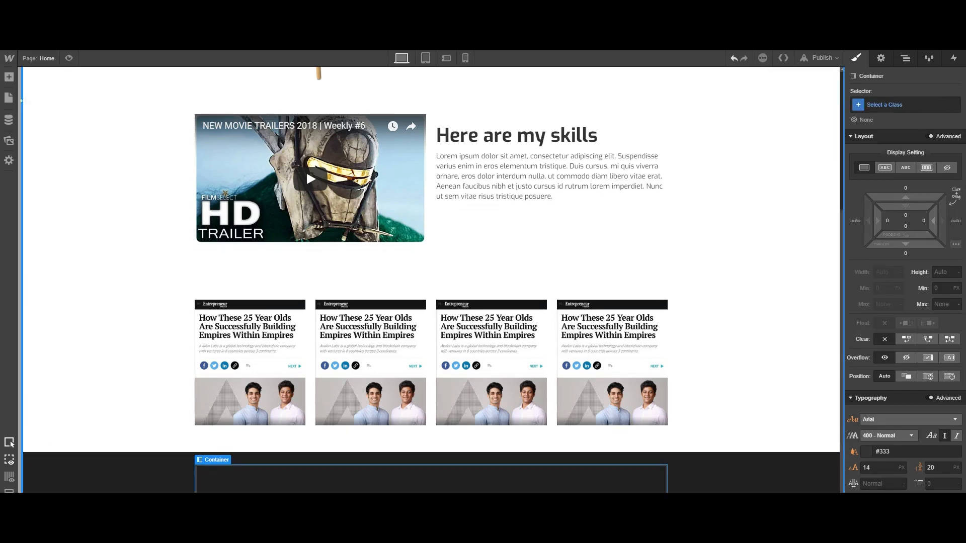
{"action": "key", "text": "a"}
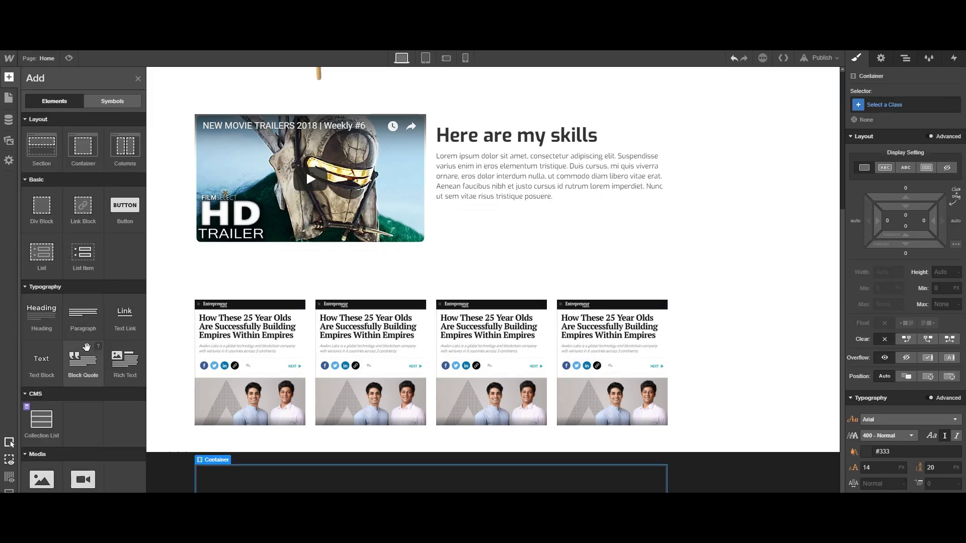
{"action": "left_click_drag", "start_coordinate": [88, 331], "coordinate": [289, 488]}
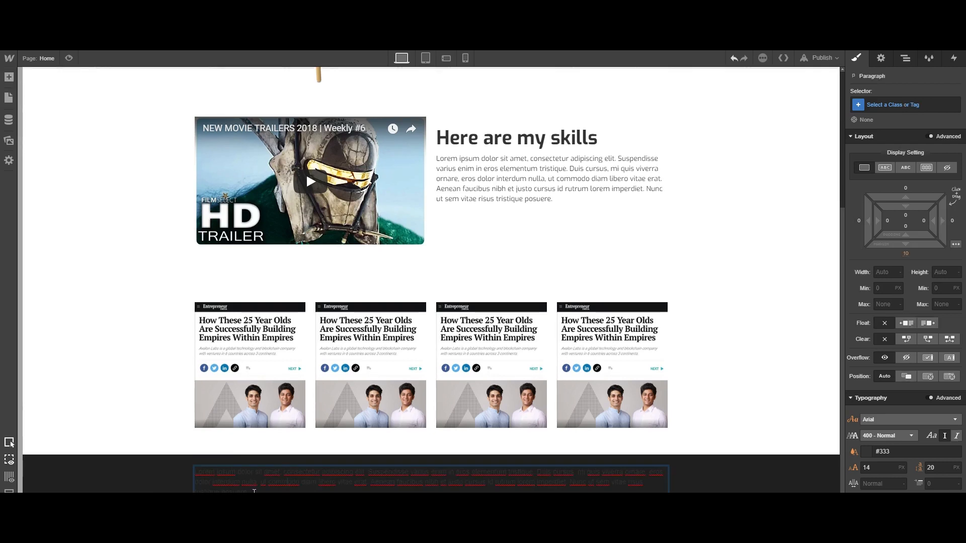
{"action": "double_click", "coordinate": [289, 488]}
{"action": "key", "text": "BackSpace"}
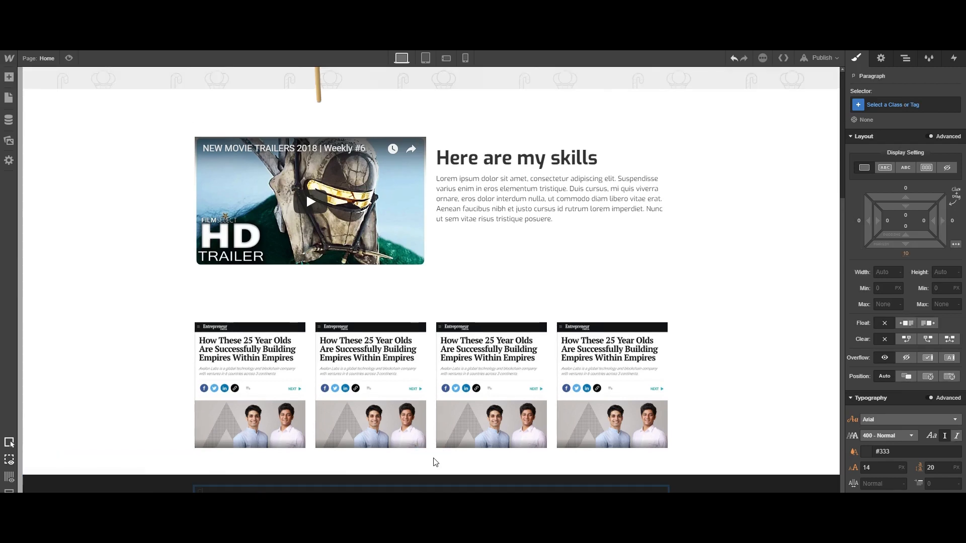
{"action": "type", "text": "Copyrigh"}
Increase the footer section's bottom padding to 67 px.
{"action": "left_click", "coordinate": [327, 477]}
{"action": "left_click_drag", "start_coordinate": [906, 235], "coordinate": [908, 210]}
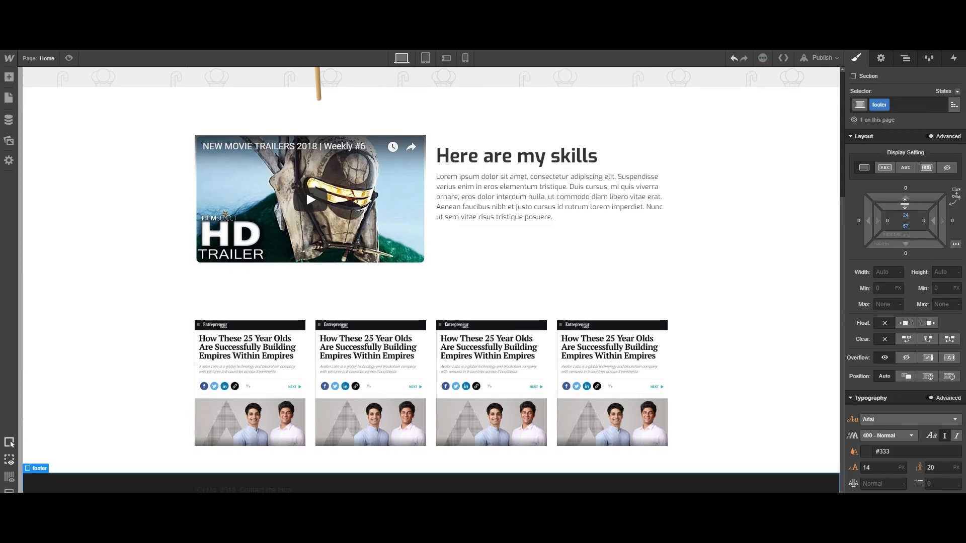
{"action": "scroll", "coordinate": [524, 315], "scroll_direction": "down", "scroll_amount": 2}
Set the footer paragraph's text color to white.
{"action": "left_click", "coordinate": [325, 477]}
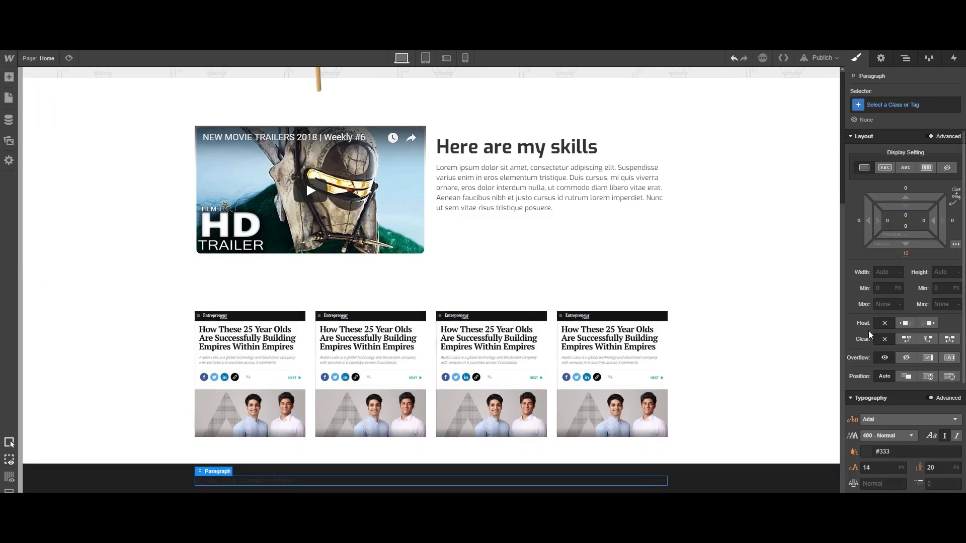
{"action": "left_click", "coordinate": [866, 452]}
{"action": "left_click_drag", "start_coordinate": [877, 363], "coordinate": [869, 466]}
{"action": "left_click", "coordinate": [866, 453]}
{"action": "left_click_drag", "start_coordinate": [899, 340], "coordinate": [867, 298]}
{"action": "left_click", "coordinate": [911, 456]}
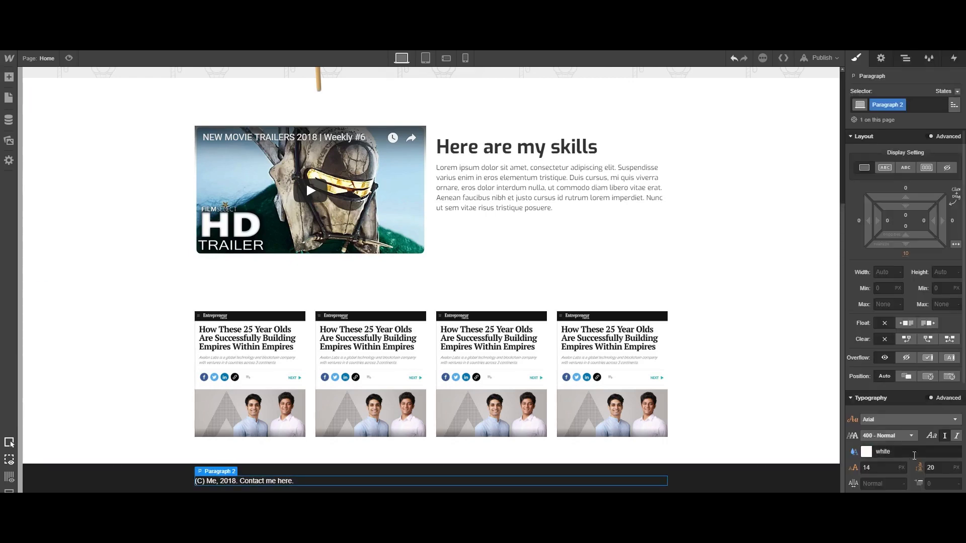
Set the footer paragraph's font to Exo, keeping the 400 - Normal weight.
{"action": "left_click", "coordinate": [886, 436]}
{"action": "left_click", "coordinate": [890, 419]}
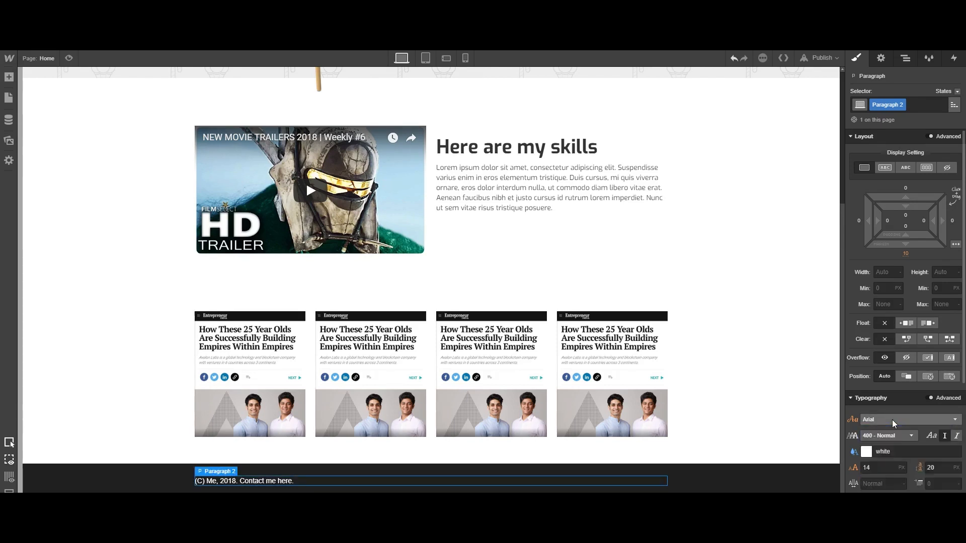
{"action": "left_click", "coordinate": [879, 490]}
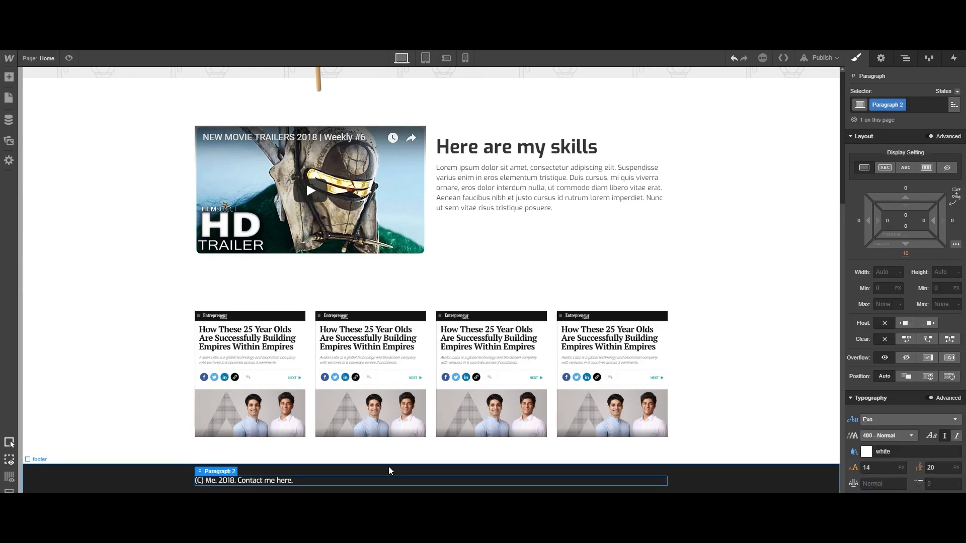
{"action": "double_click", "coordinate": [295, 482]}
{"action": "left_click_drag", "start_coordinate": [306, 484], "coordinate": [236, 482]}
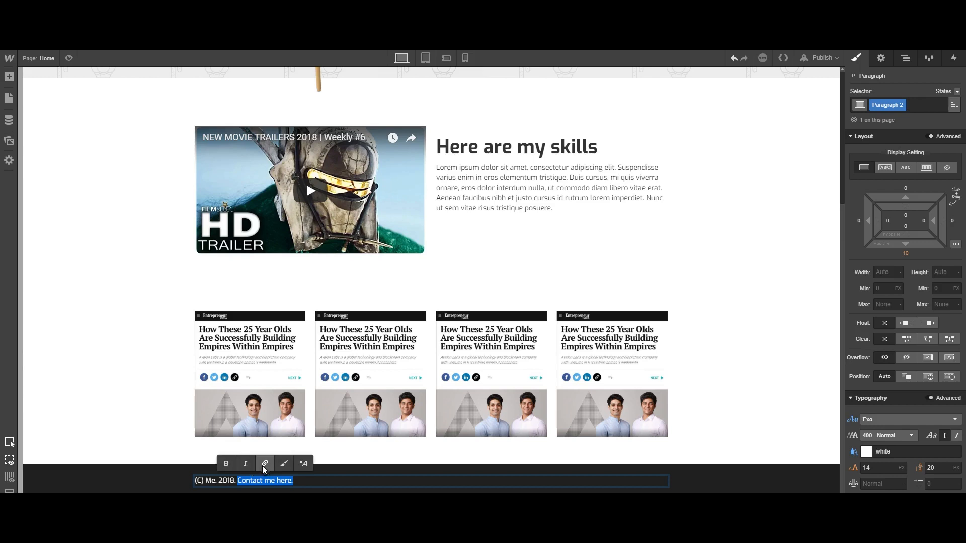
{"action": "left_click", "coordinate": [264, 463]}
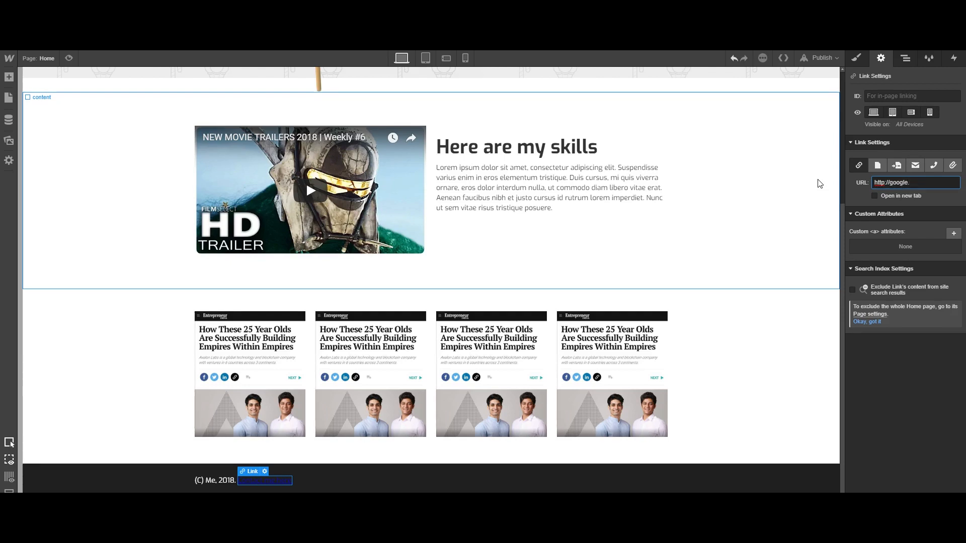
{"action": "type", "text": "askdaskld"}
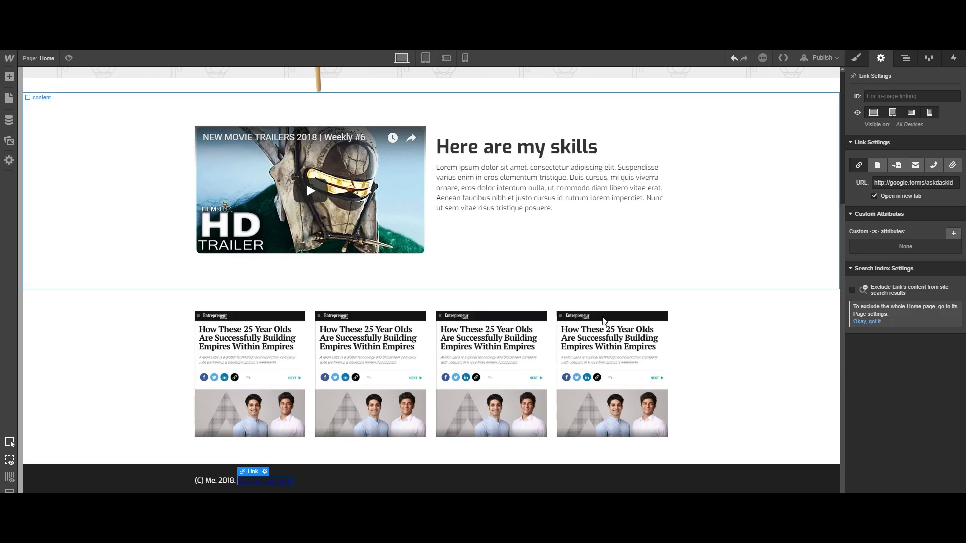
Set the text color of the footer's "Contact me here." link to white.
{"action": "left_click", "coordinate": [280, 484]}
{"action": "left_click", "coordinate": [280, 484]}
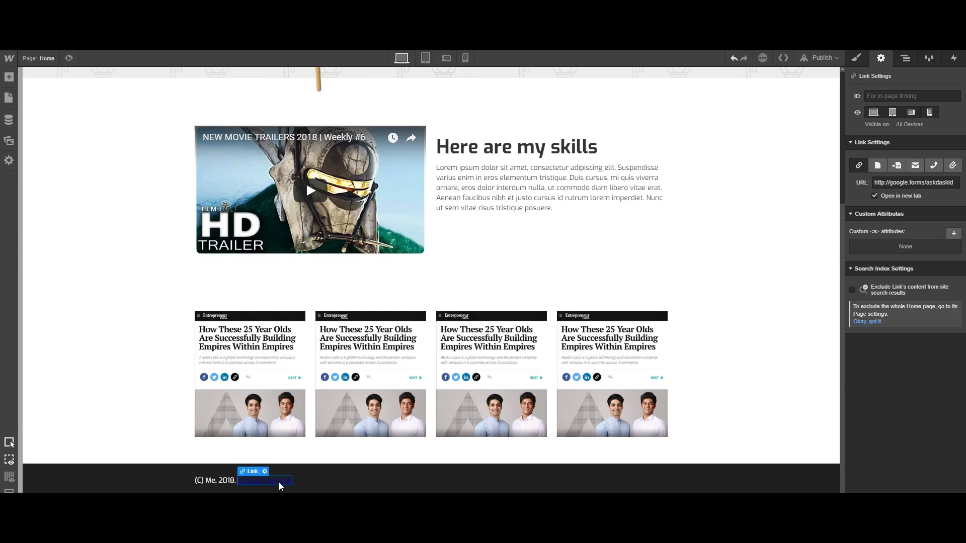
{"action": "key", "text": "s"}
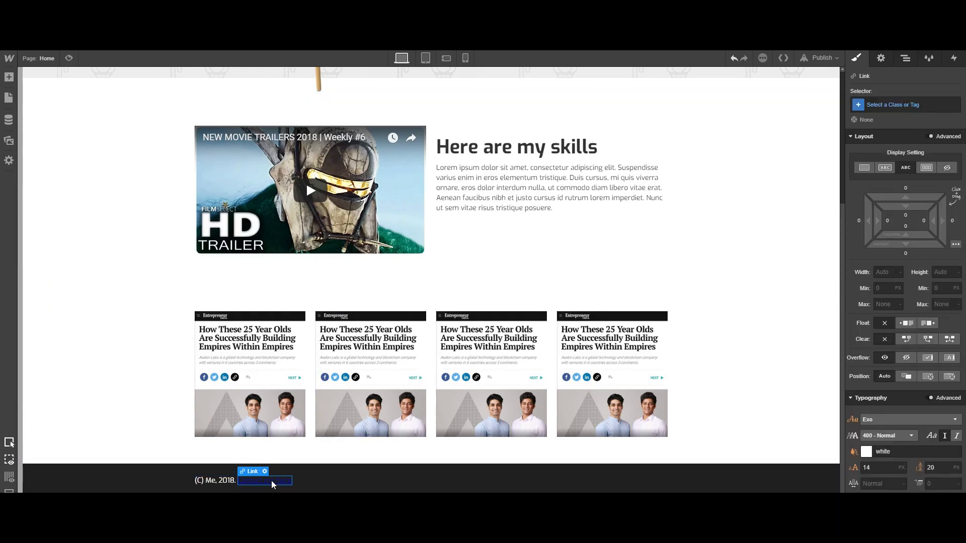
{"action": "left_click", "coordinate": [866, 451]}
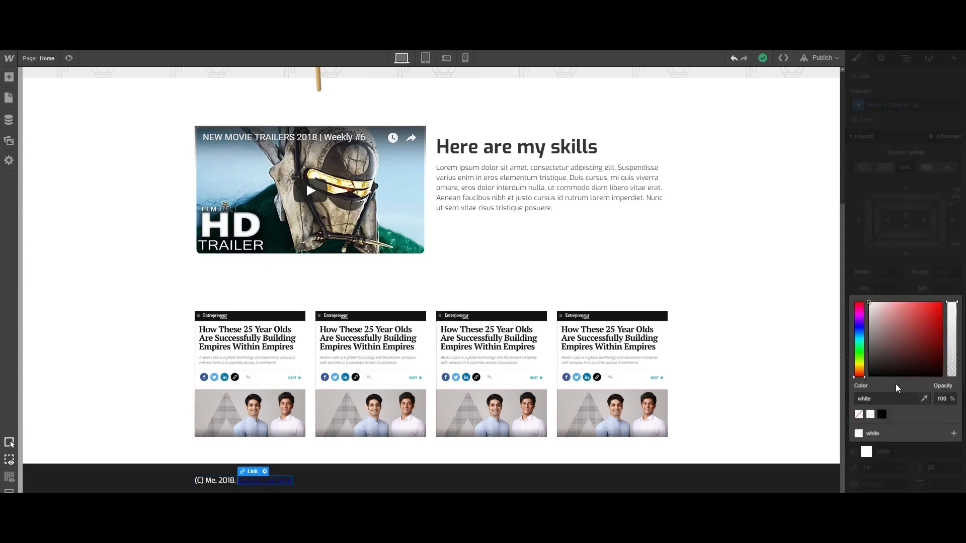
{"action": "left_click", "coordinate": [357, 479]}
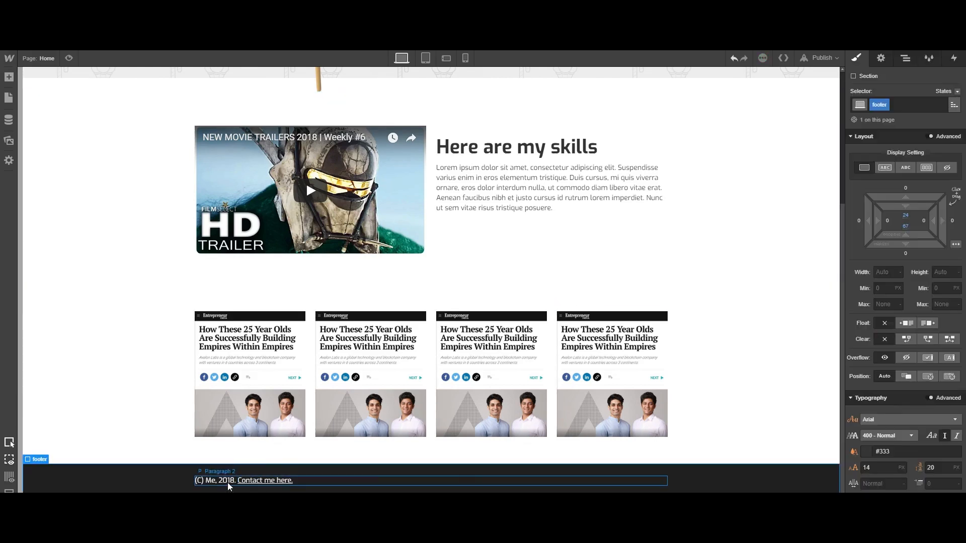
Review the whole page in the desktop, tablet portrait and phone landscape views to check its responsive layout.
{"action": "scroll", "coordinate": [684, 433], "scroll_direction": "up", "scroll_amount": 4}
{"action": "scroll", "coordinate": [687, 428], "scroll_direction": "down", "scroll_amount": 4}
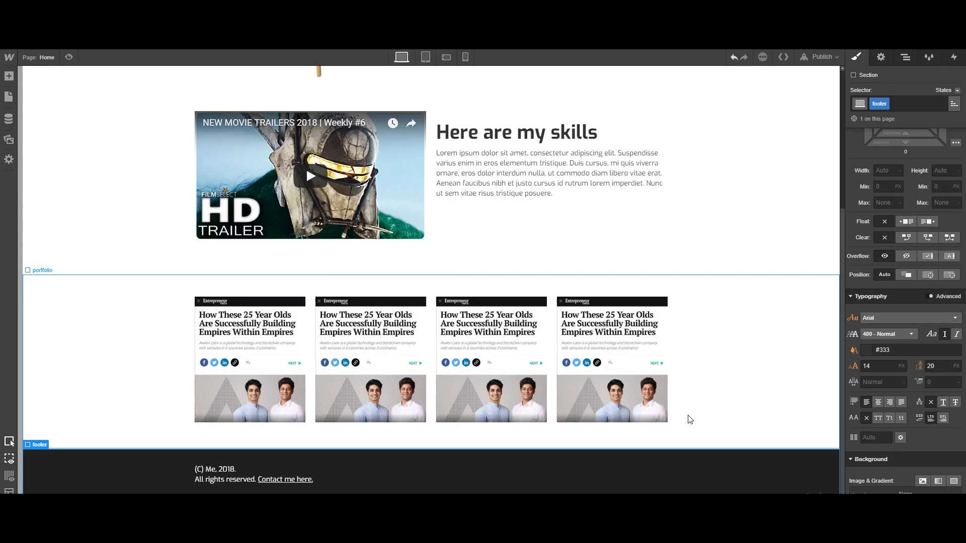
{"action": "scroll", "coordinate": [690, 419], "scroll_direction": "up", "scroll_amount": 4}
{"action": "scroll", "coordinate": [689, 394], "scroll_direction": "down", "scroll_amount": 3}
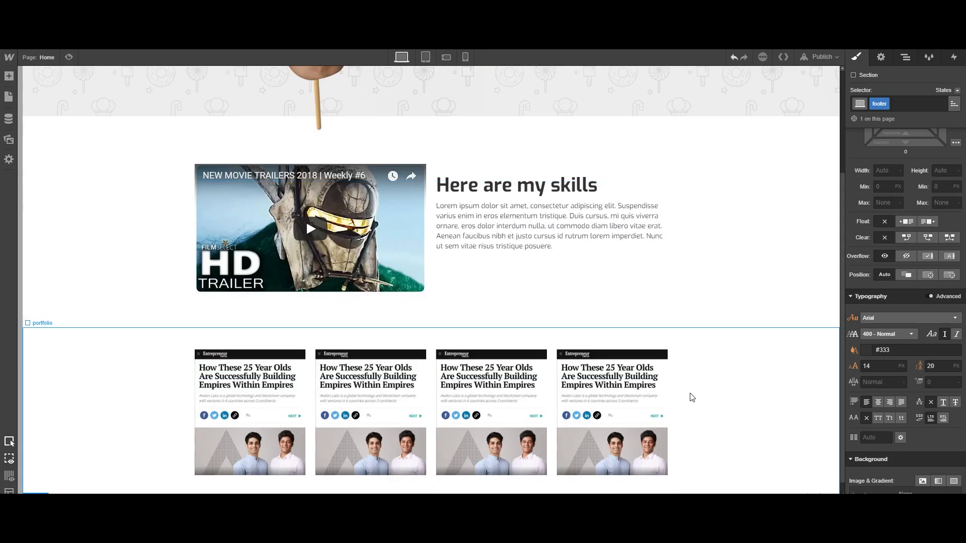
{"action": "scroll", "coordinate": [569, 305], "scroll_direction": "up", "scroll_amount": 3}
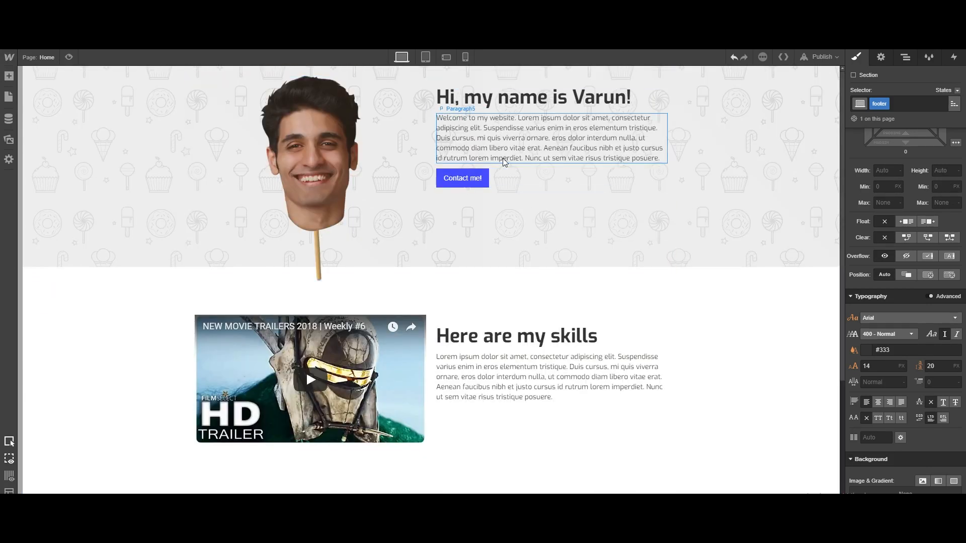
{"action": "left_click", "coordinate": [425, 57]}
{"action": "scroll", "coordinate": [467, 166], "scroll_direction": "down", "scroll_amount": 3}
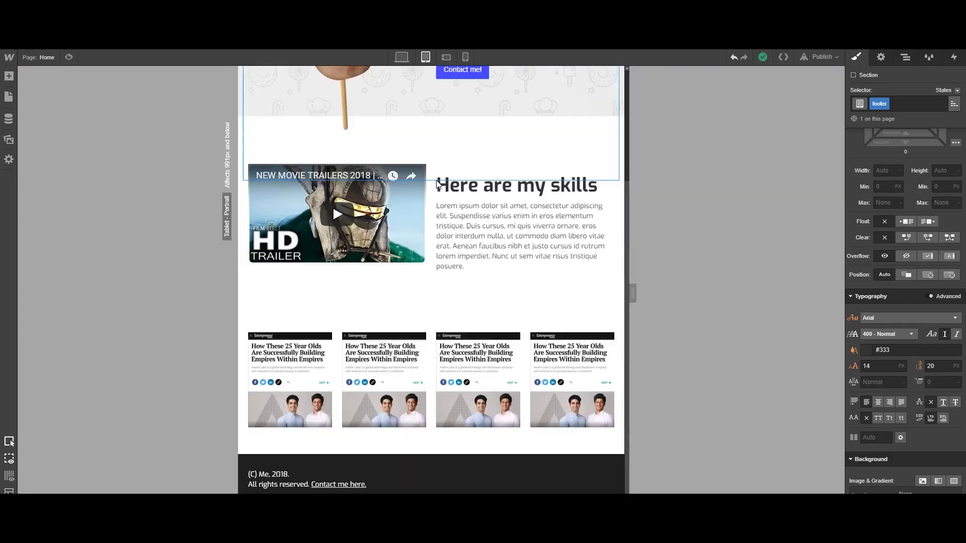
{"action": "scroll", "coordinate": [455, 211], "scroll_direction": "up", "scroll_amount": 1}
{"action": "scroll", "coordinate": [402, 191], "scroll_direction": "up", "scroll_amount": 5}
{"action": "left_click", "coordinate": [446, 57]}
{"action": "scroll", "coordinate": [511, 139], "scroll_direction": "down", "scroll_amount": 10}
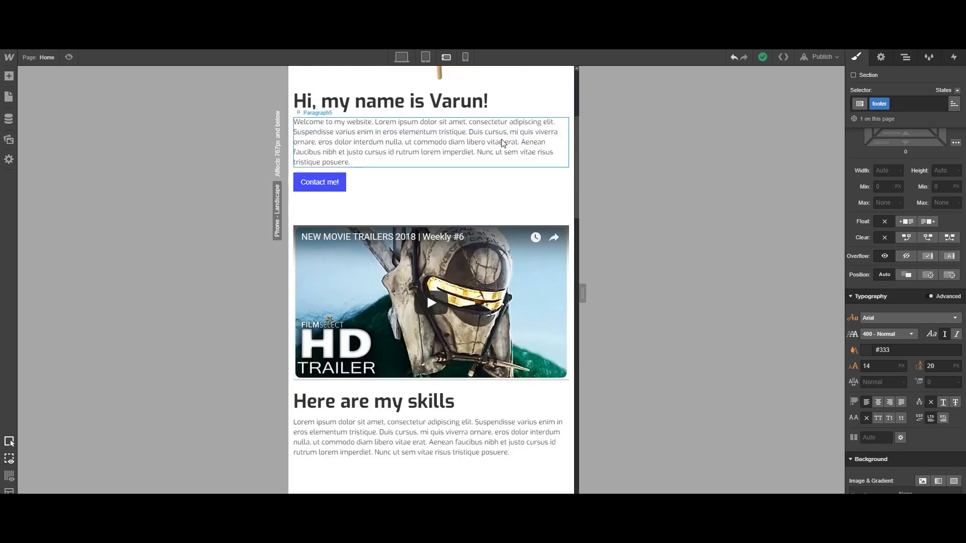
Center-align the hero's heading and the welcome paragraph below it in the phone landscape view.
{"action": "scroll", "coordinate": [492, 154], "scroll_direction": "up", "scroll_amount": 10}
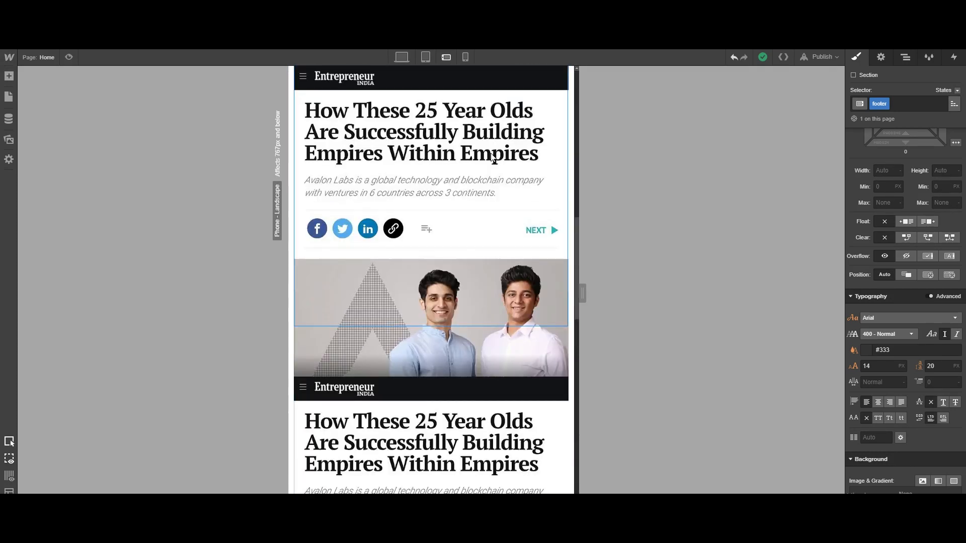
{"action": "left_click", "coordinate": [466, 57]}
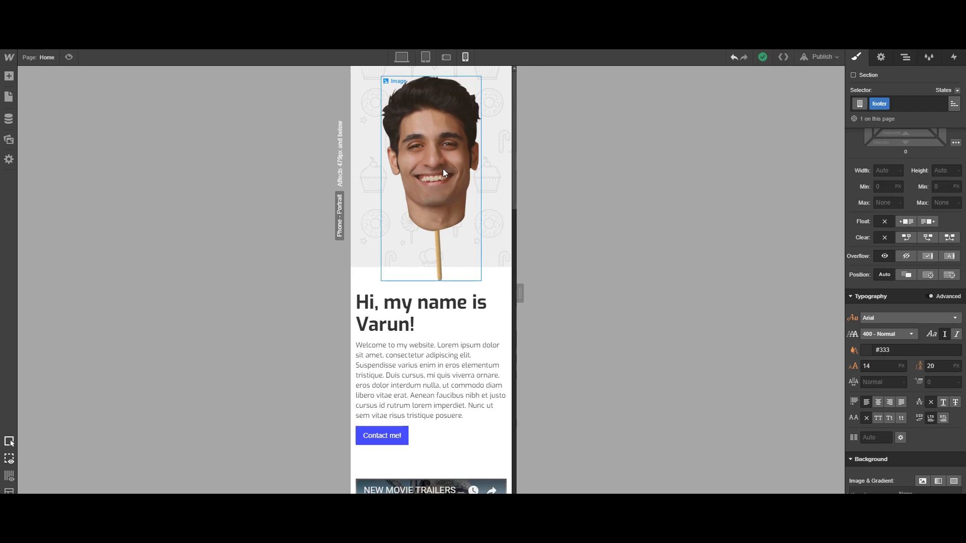
{"action": "left_click", "coordinate": [445, 57]}
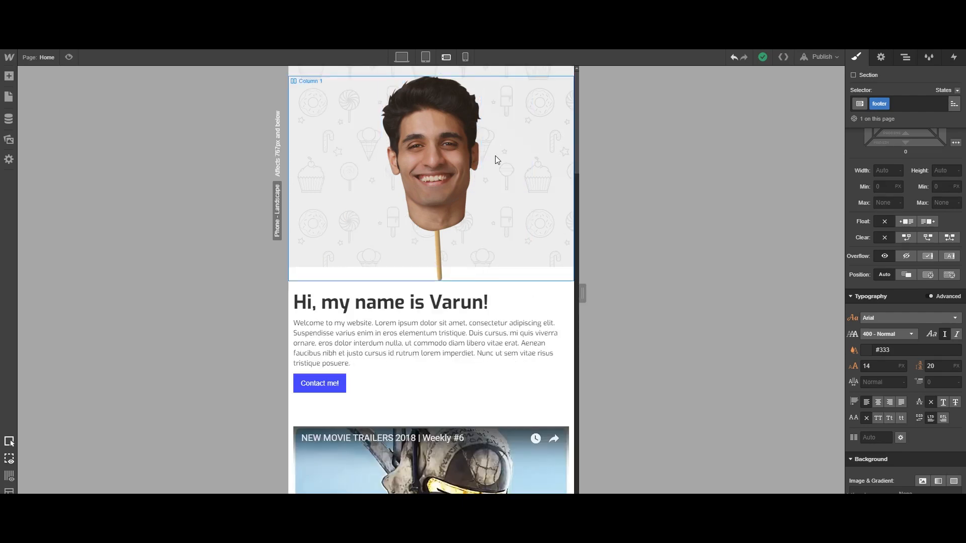
{"action": "left_click", "coordinate": [482, 299]}
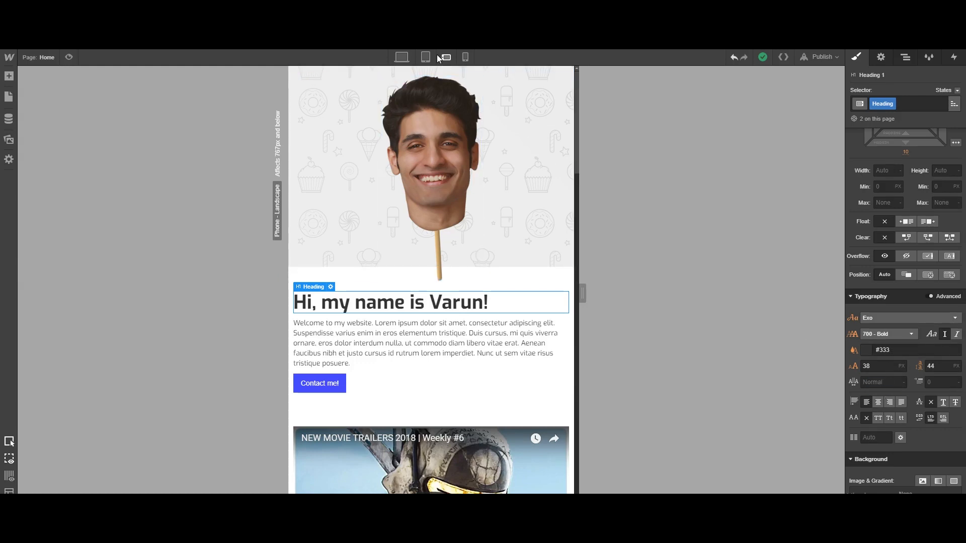
{"action": "left_click", "coordinate": [878, 402]}
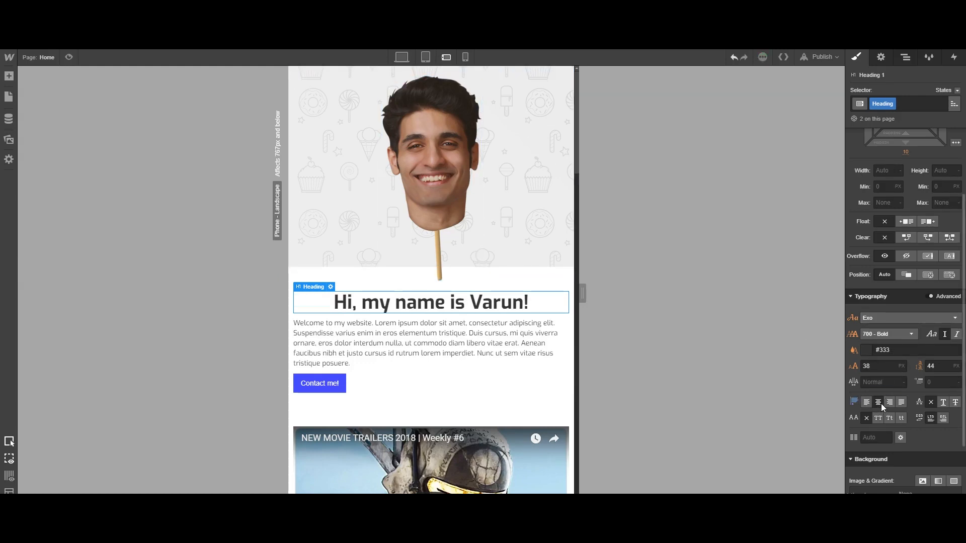
{"action": "left_click", "coordinate": [563, 332]}
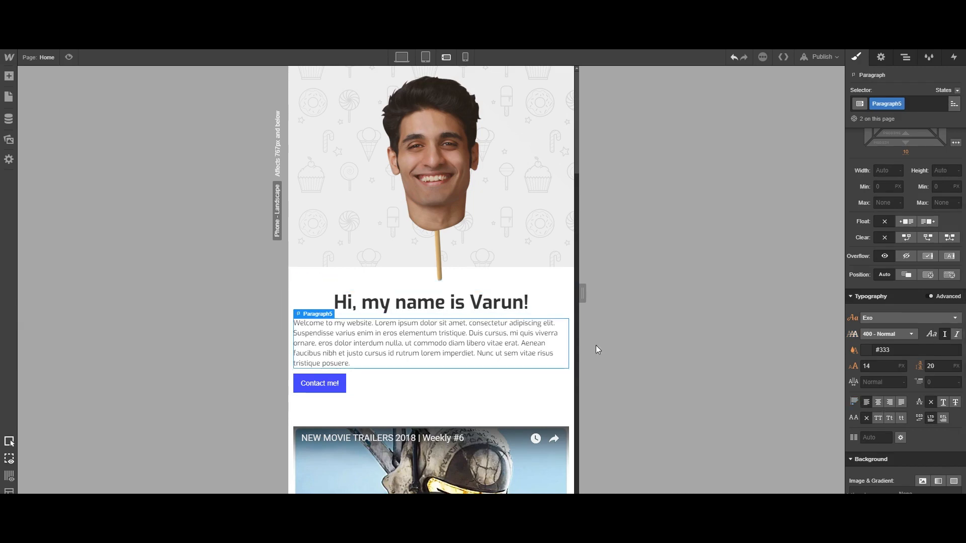
{"action": "left_click", "coordinate": [880, 408]}
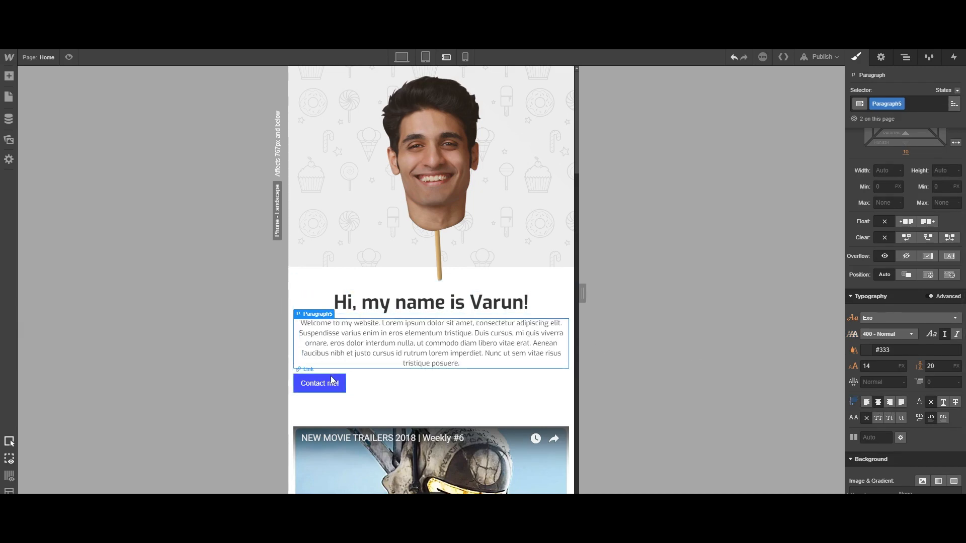
Check the alignment of the hero heading and paragraph in the desktop and tablet views.
{"action": "left_click", "coordinate": [407, 56]}
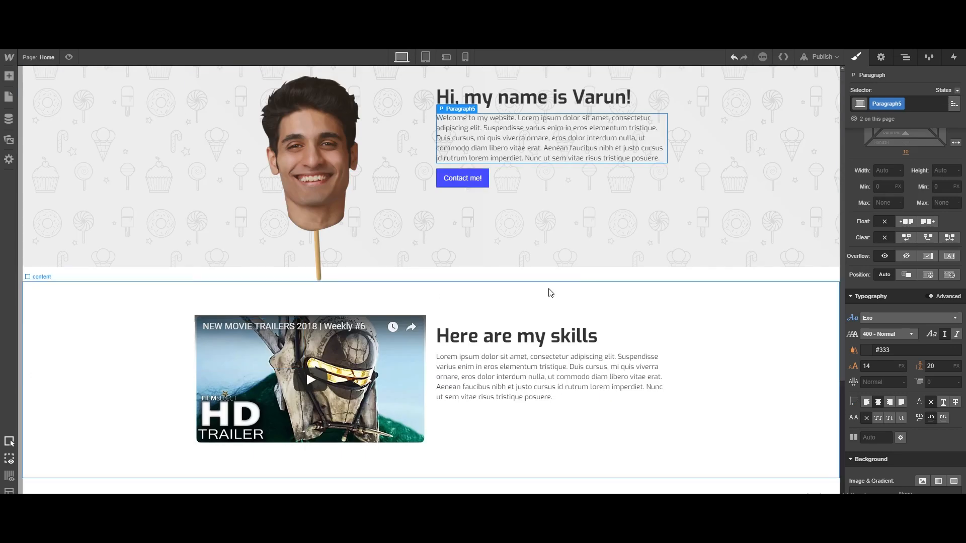
{"action": "left_click", "coordinate": [463, 94]}
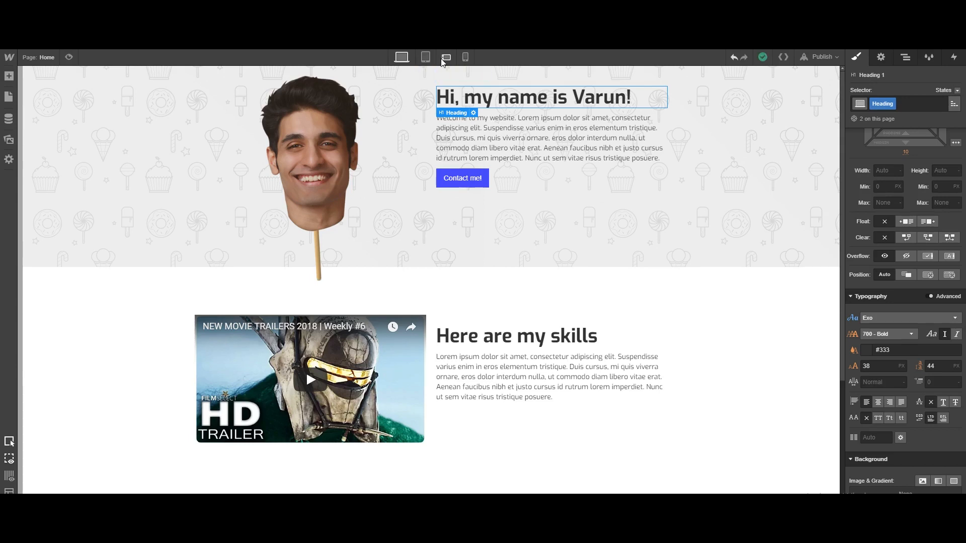
{"action": "left_click", "coordinate": [426, 59]}
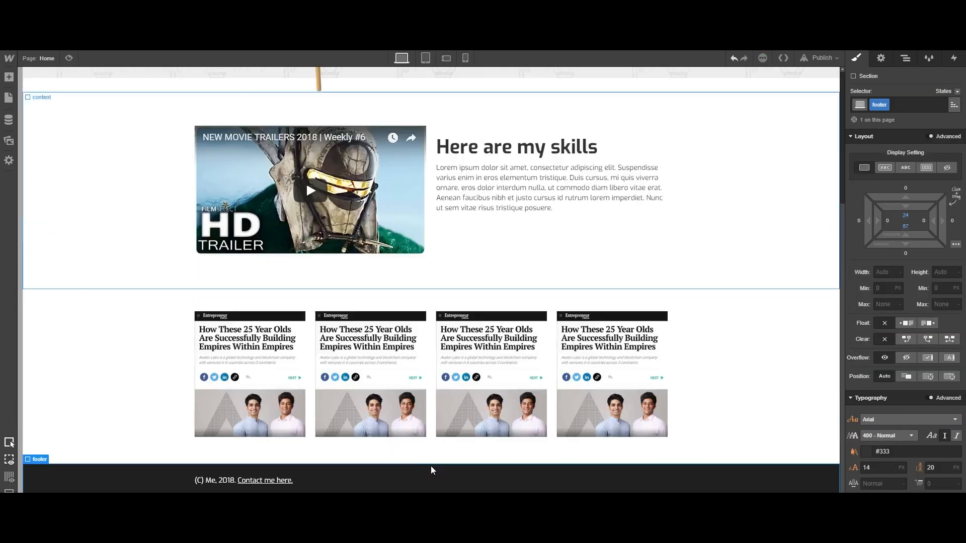
Publish the finished site to its selected webflow.io domain.
{"action": "left_click", "coordinate": [822, 58]}
{"action": "left_click", "coordinate": [729, 156]}
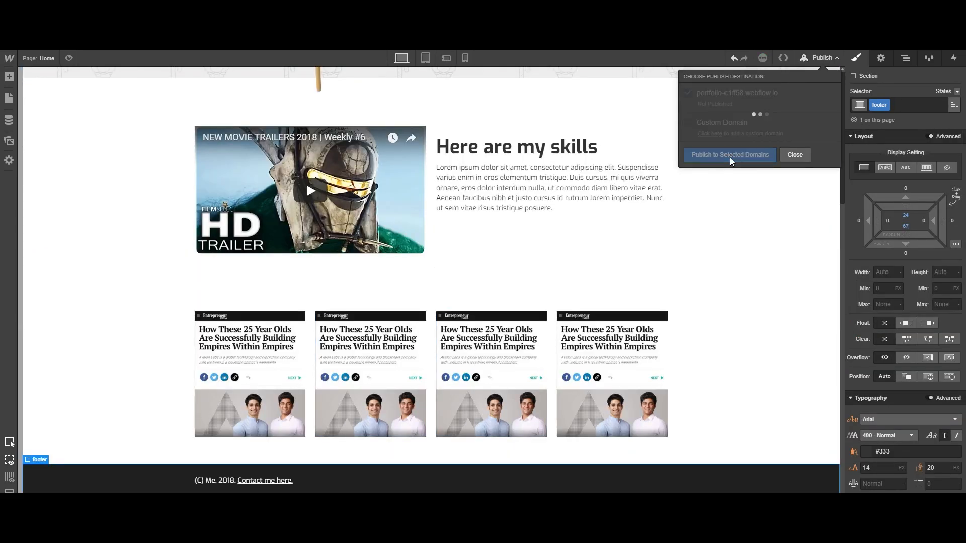